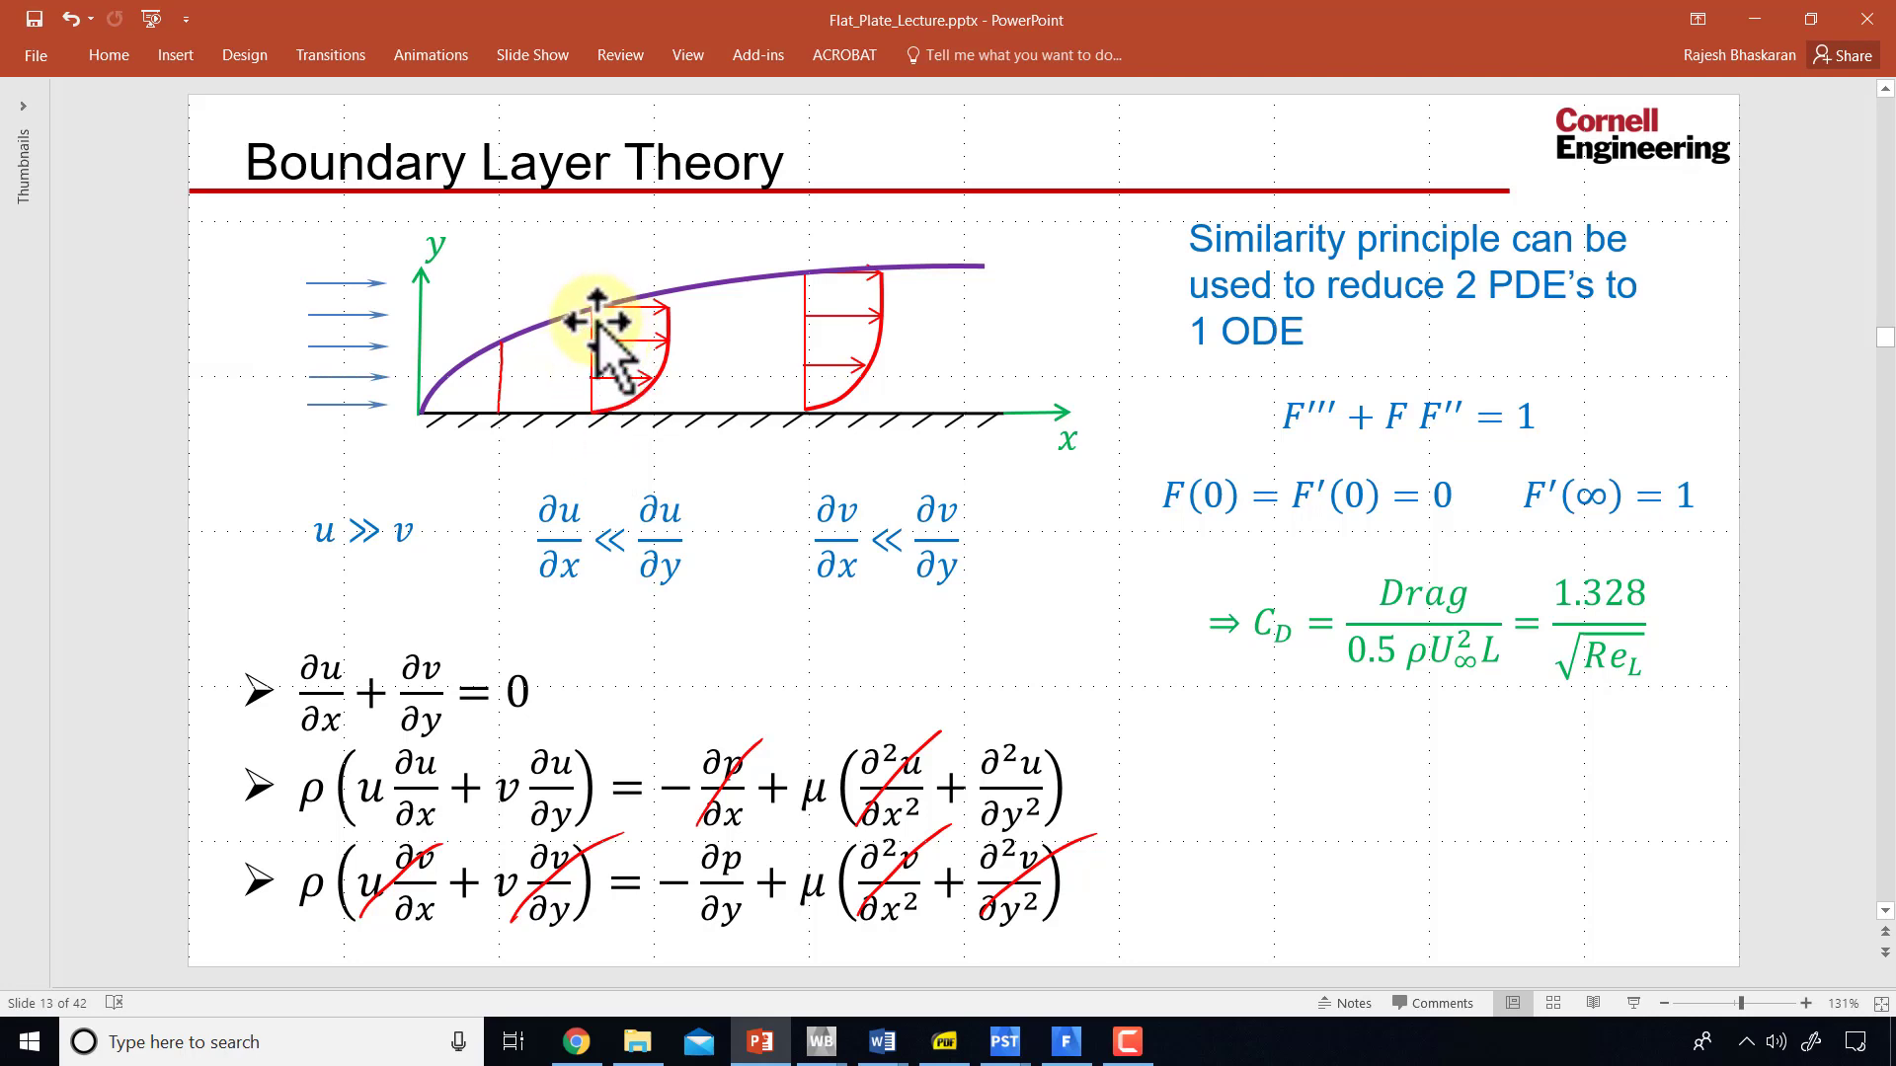
- Switch from the PowerPoint boundary layer slide to the flat-plate CFD-Post session
{"action": "key", "text": "alt+Tab"}
{"action": "key", "text": "alt+Tab"}
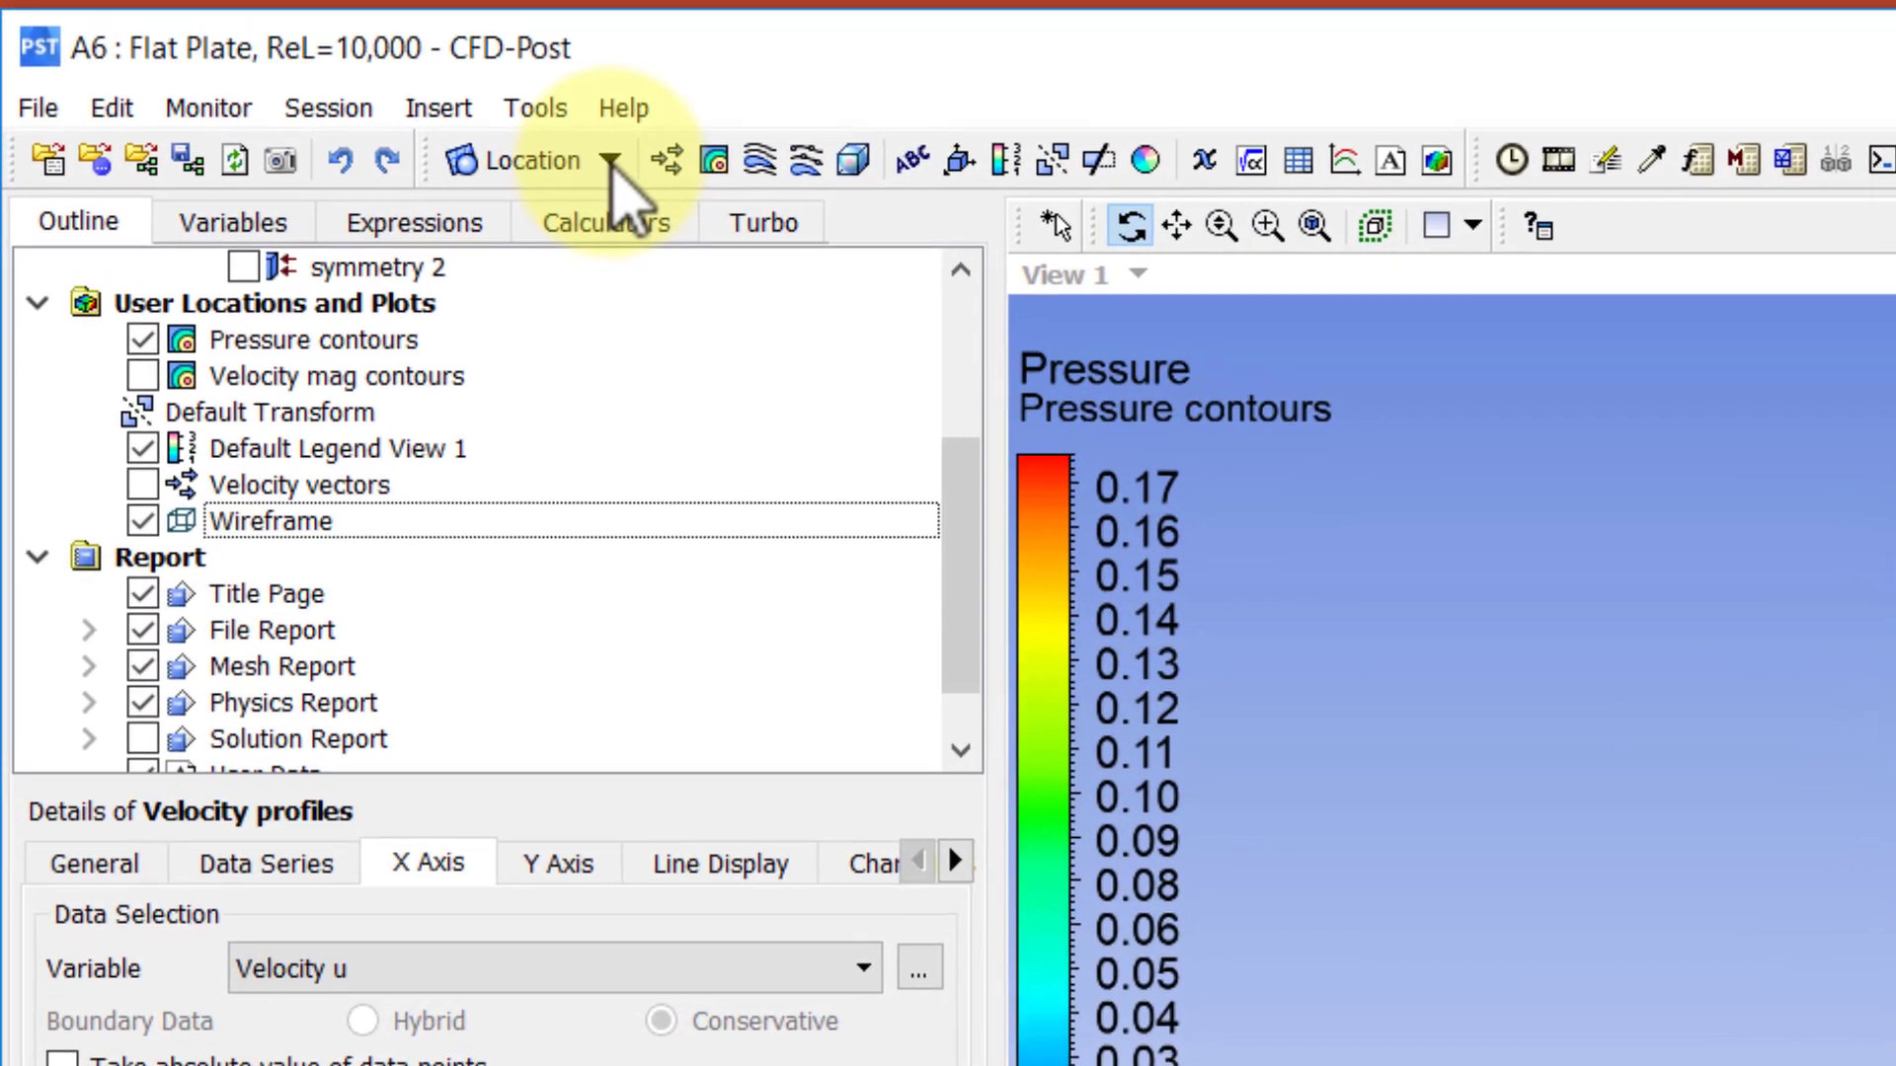
- Insert line 'x 0p4' with Point 1 (0.4, 0, 0), Point 2 (0.4, 0.5, 0) and 400 samples
{"action": "left_click", "coordinate": [610, 162]}
{"action": "left_click", "coordinate": [618, 319]}
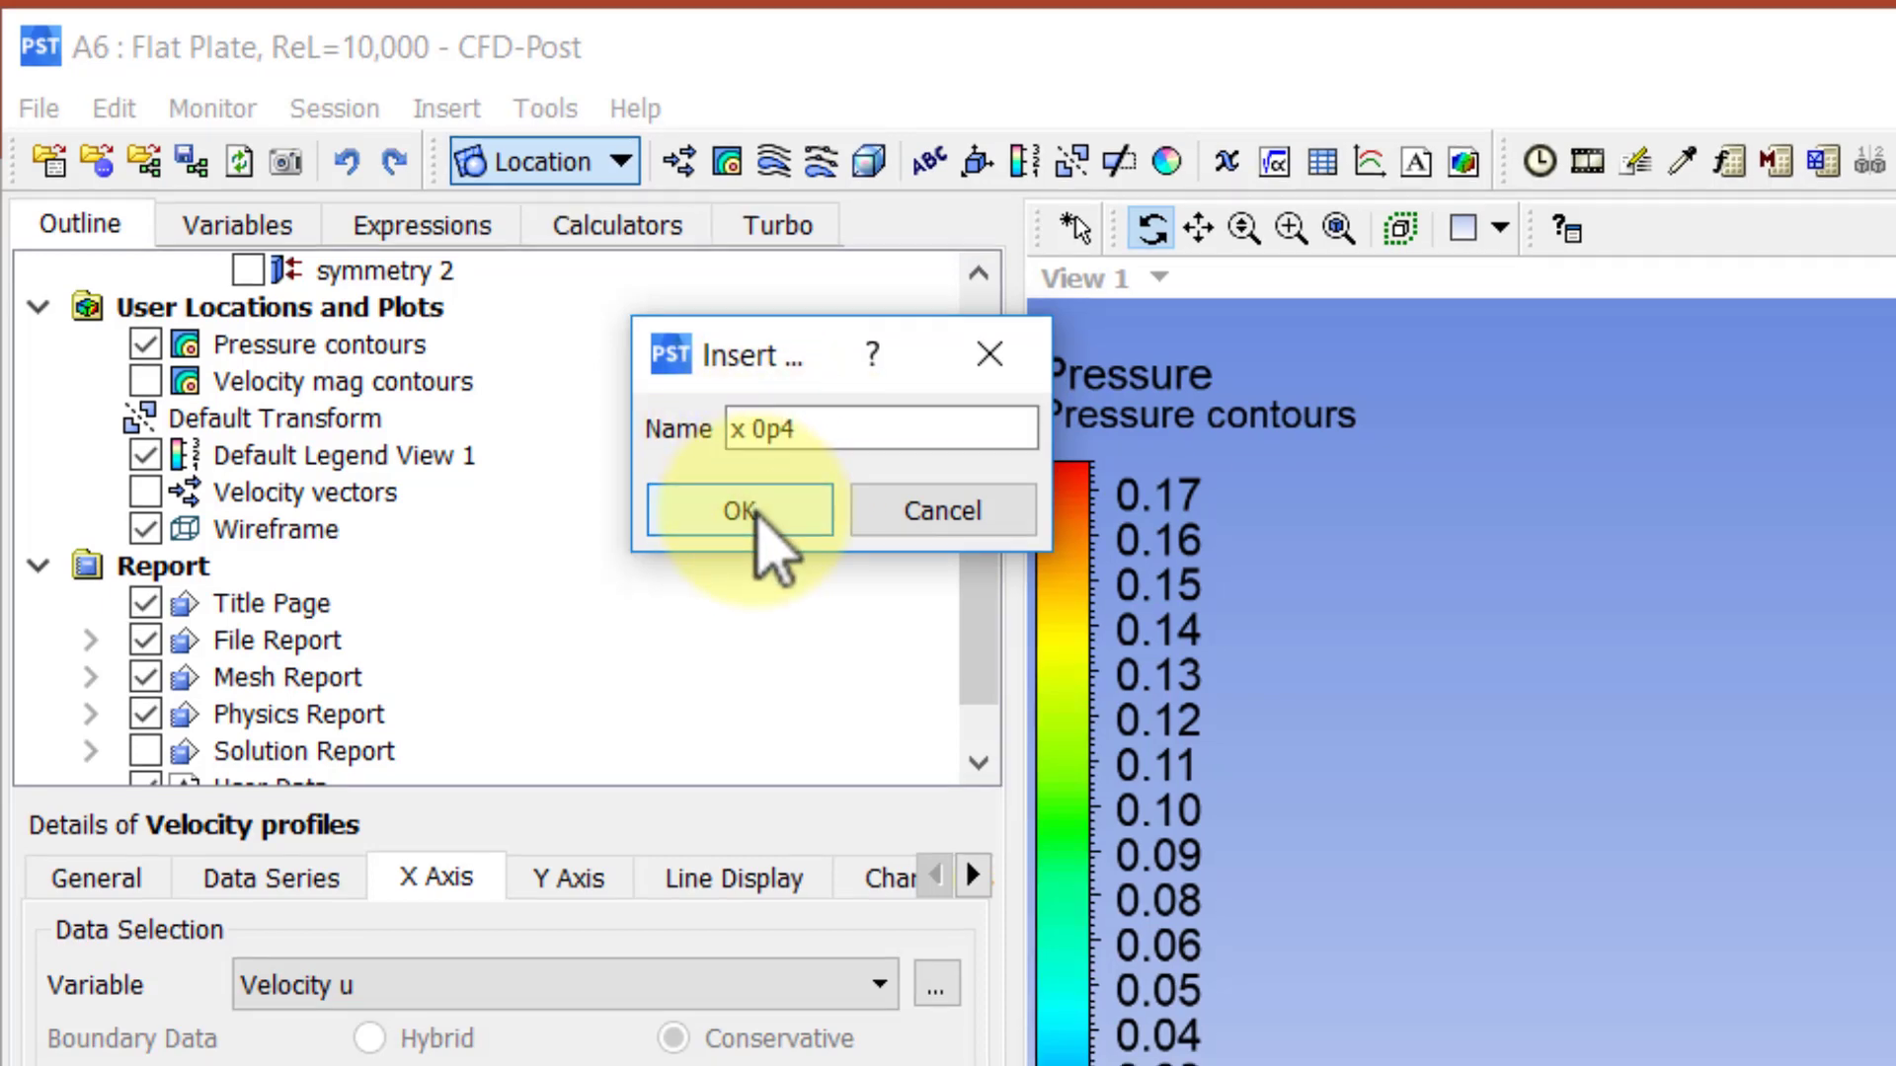
{"action": "left_click", "coordinate": [752, 515]}
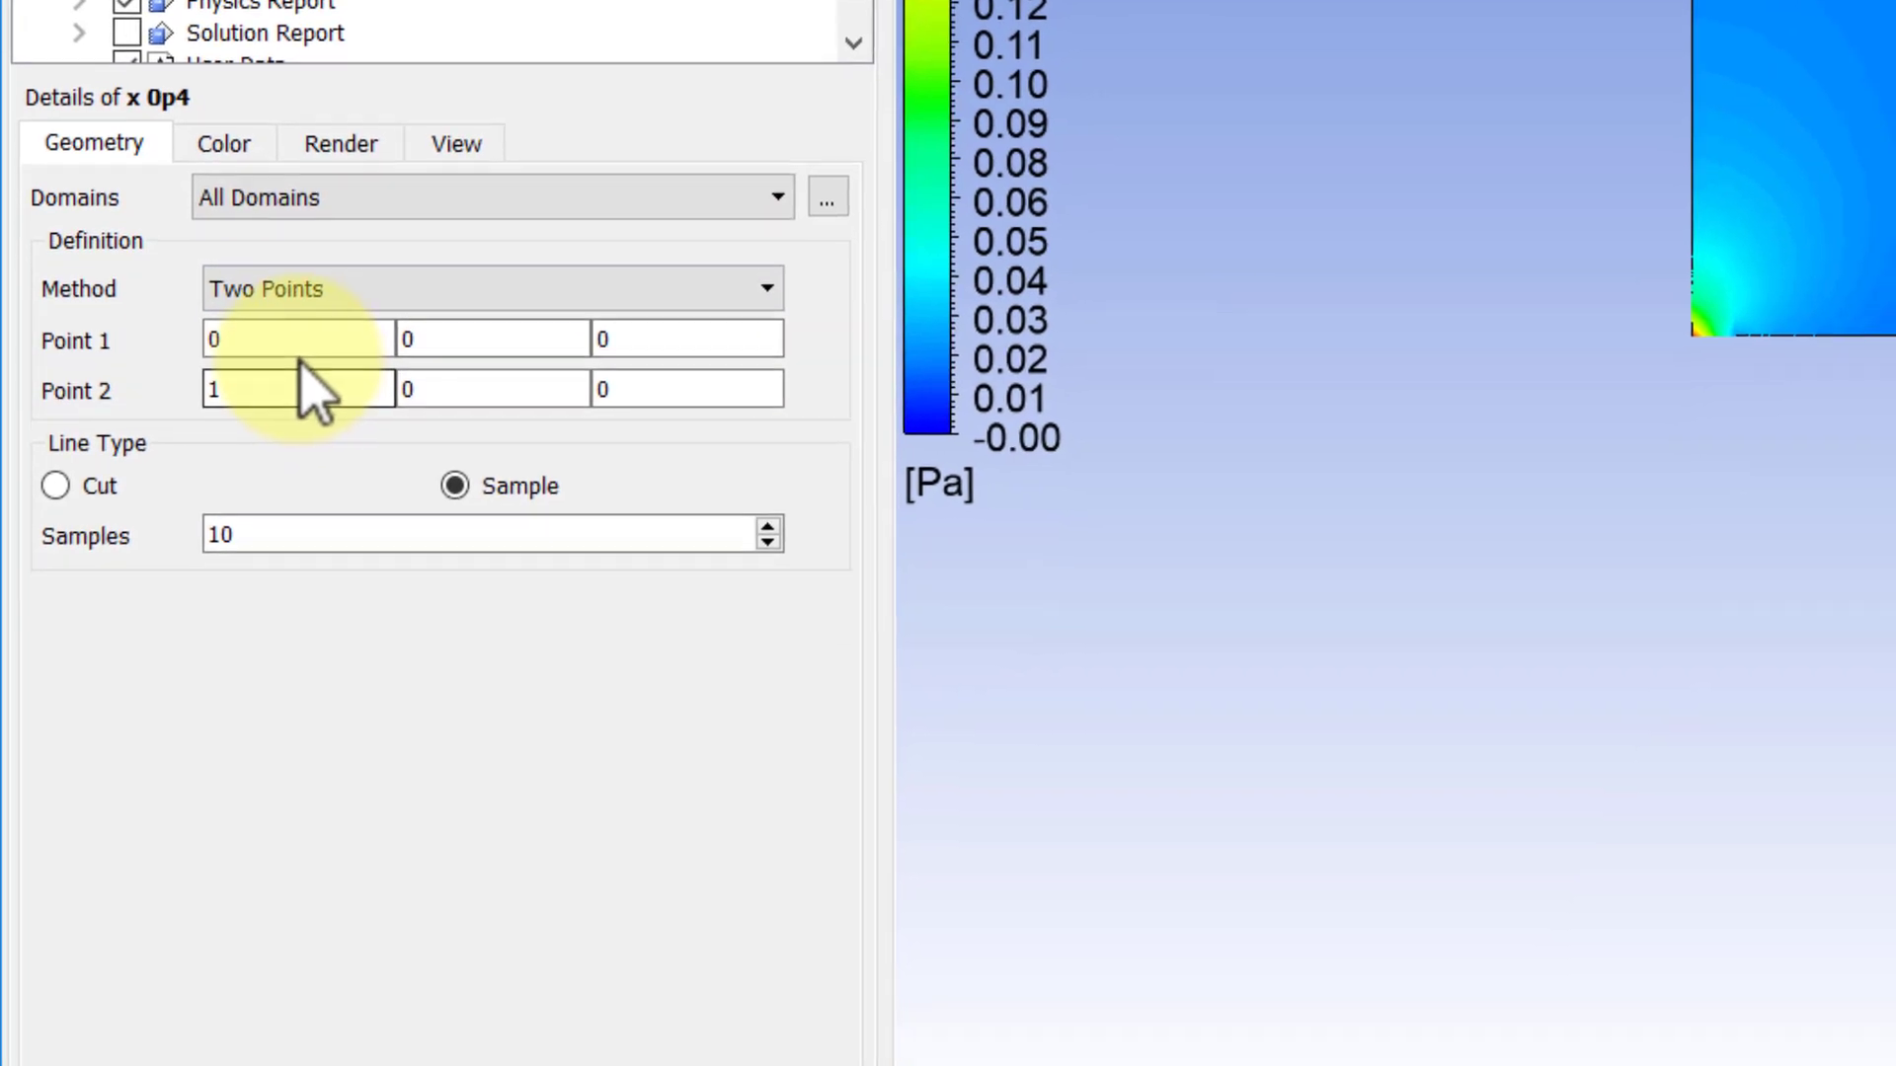
{"action": "left_click", "coordinate": [338, 629]}
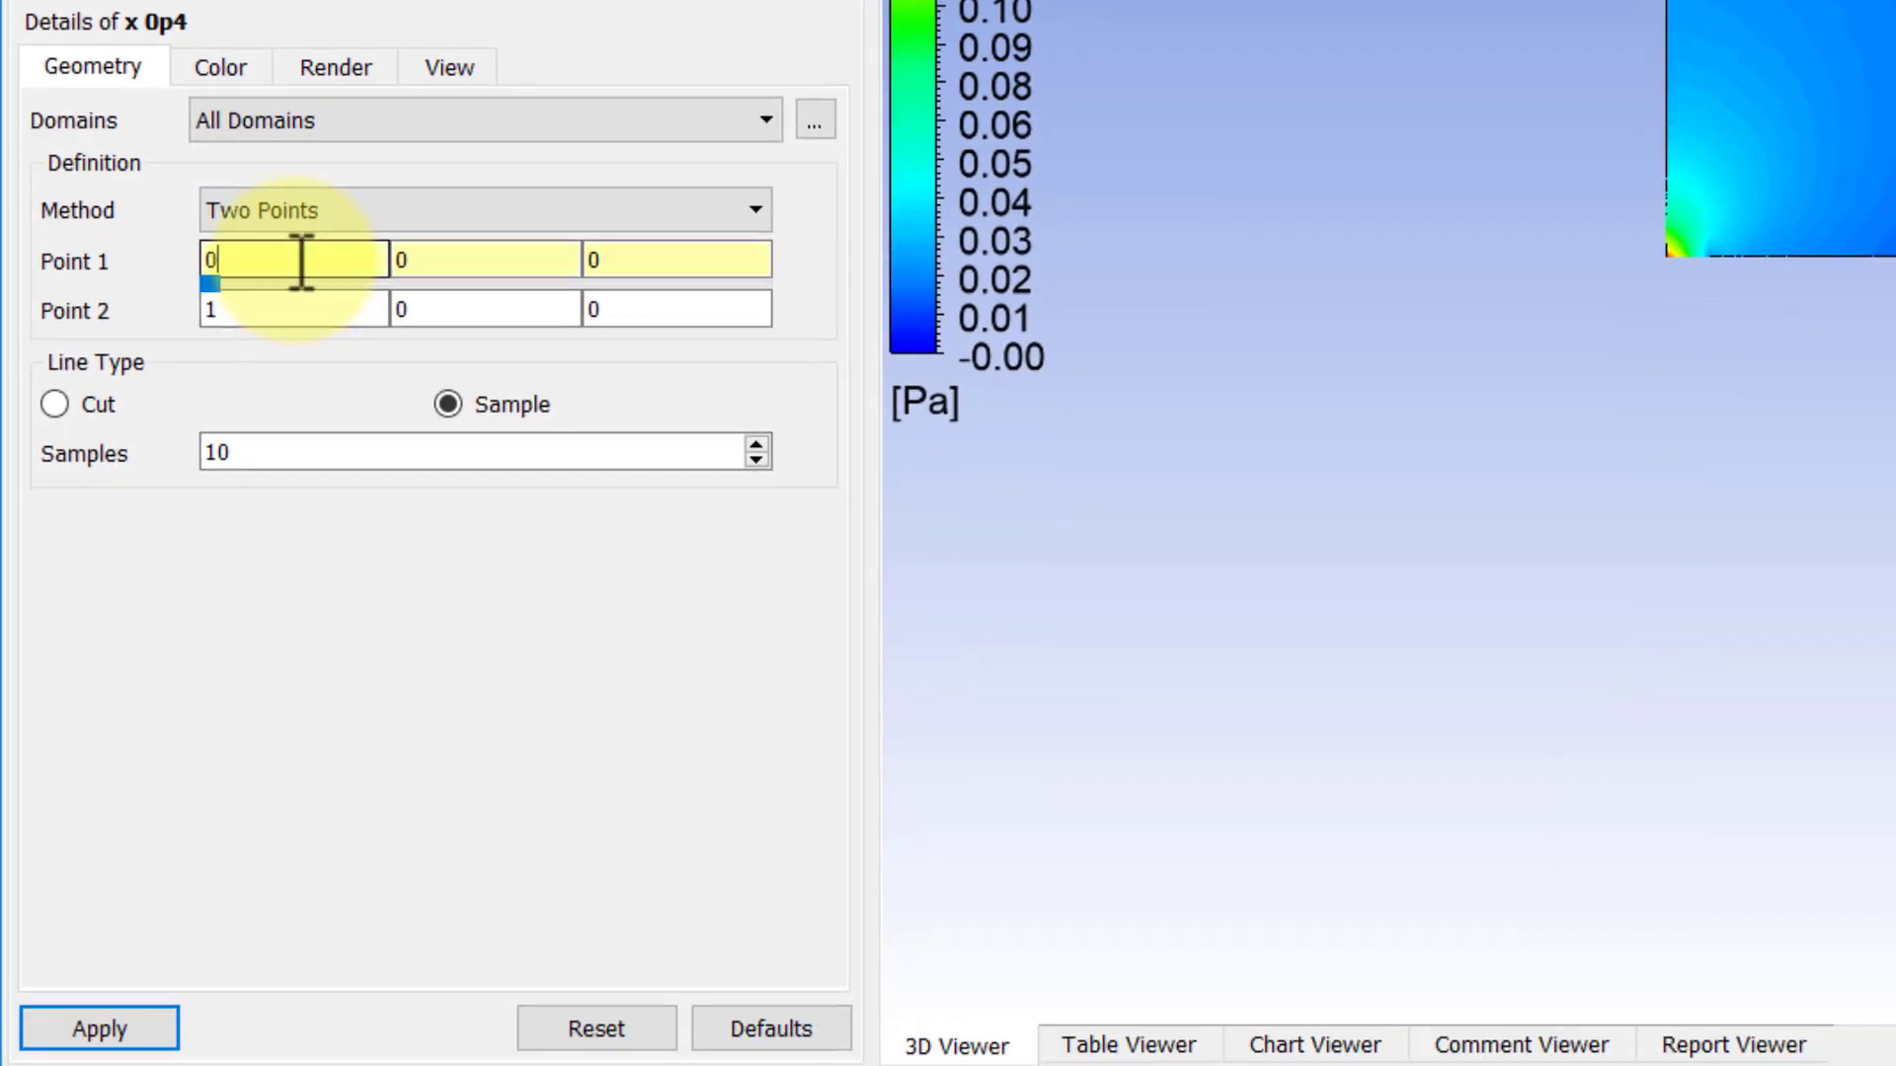
{"action": "type", "text": ".4"}
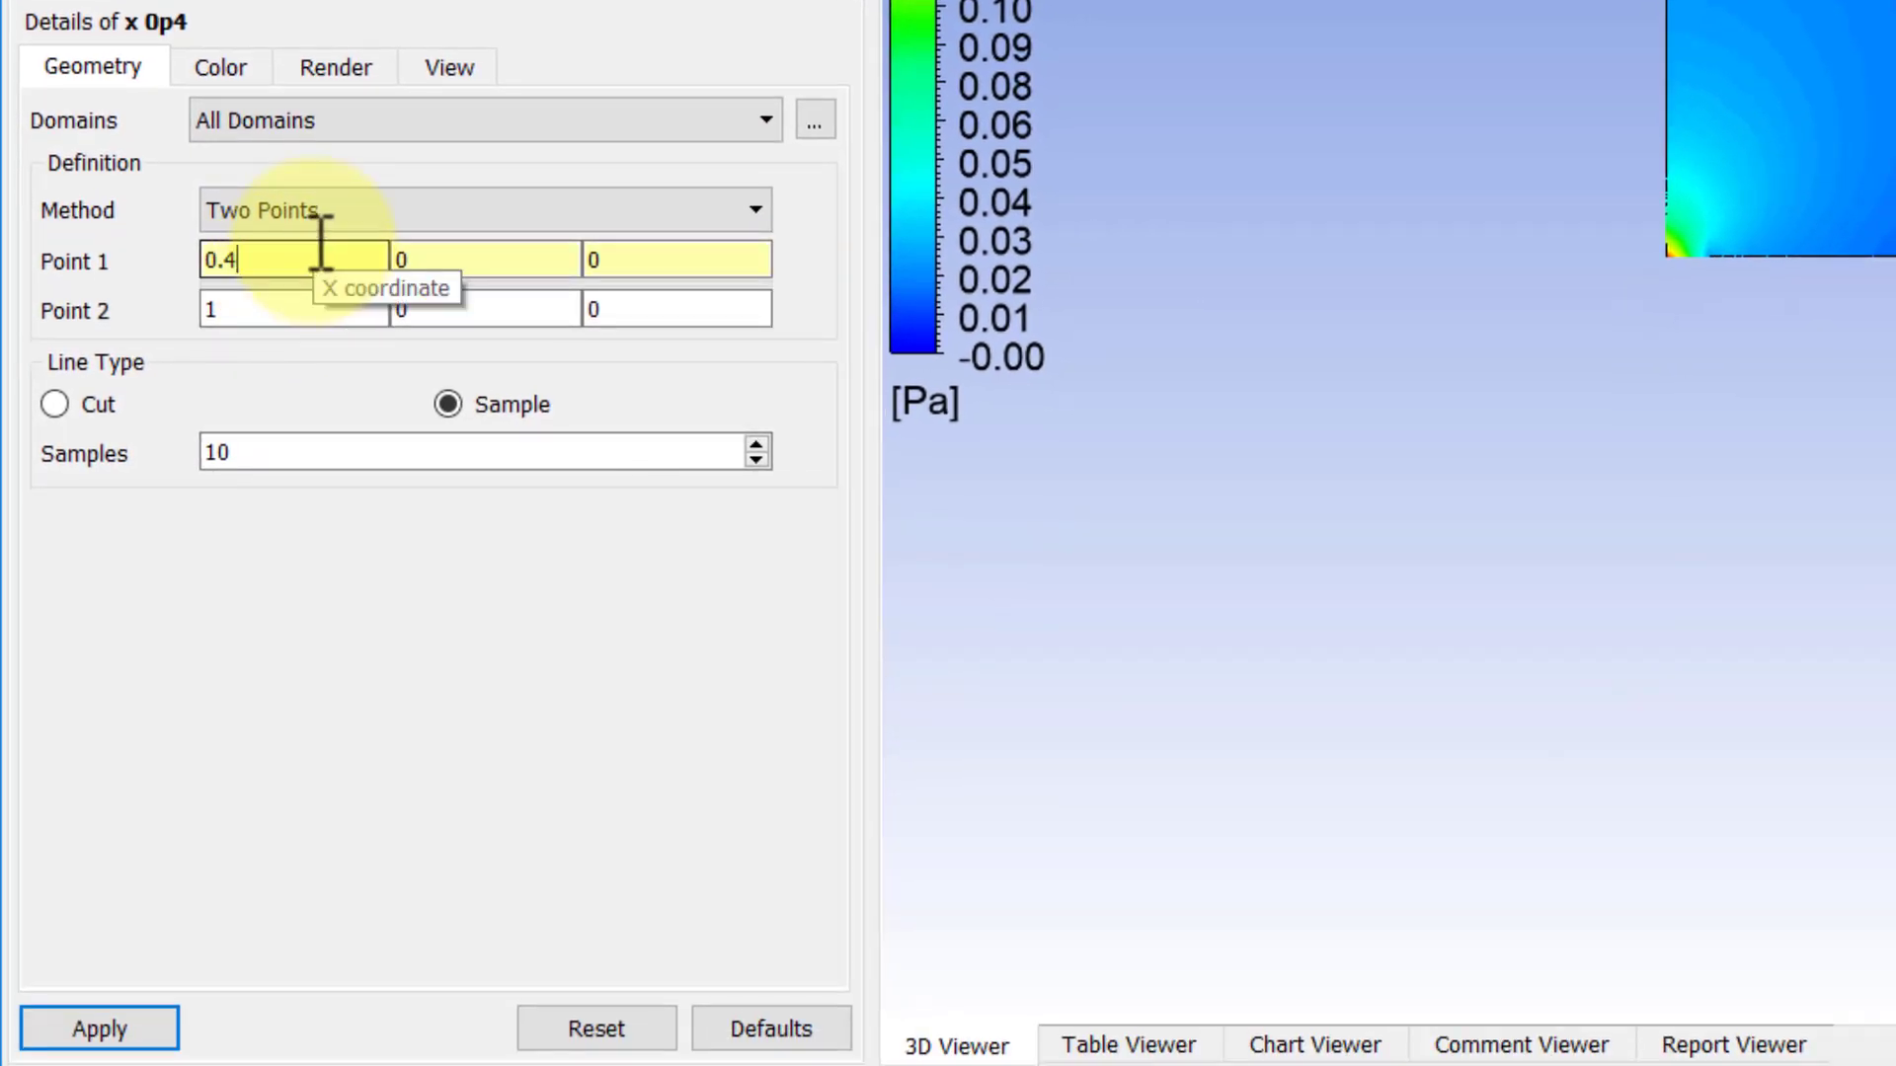
{"action": "left_click", "coordinate": [241, 308]}
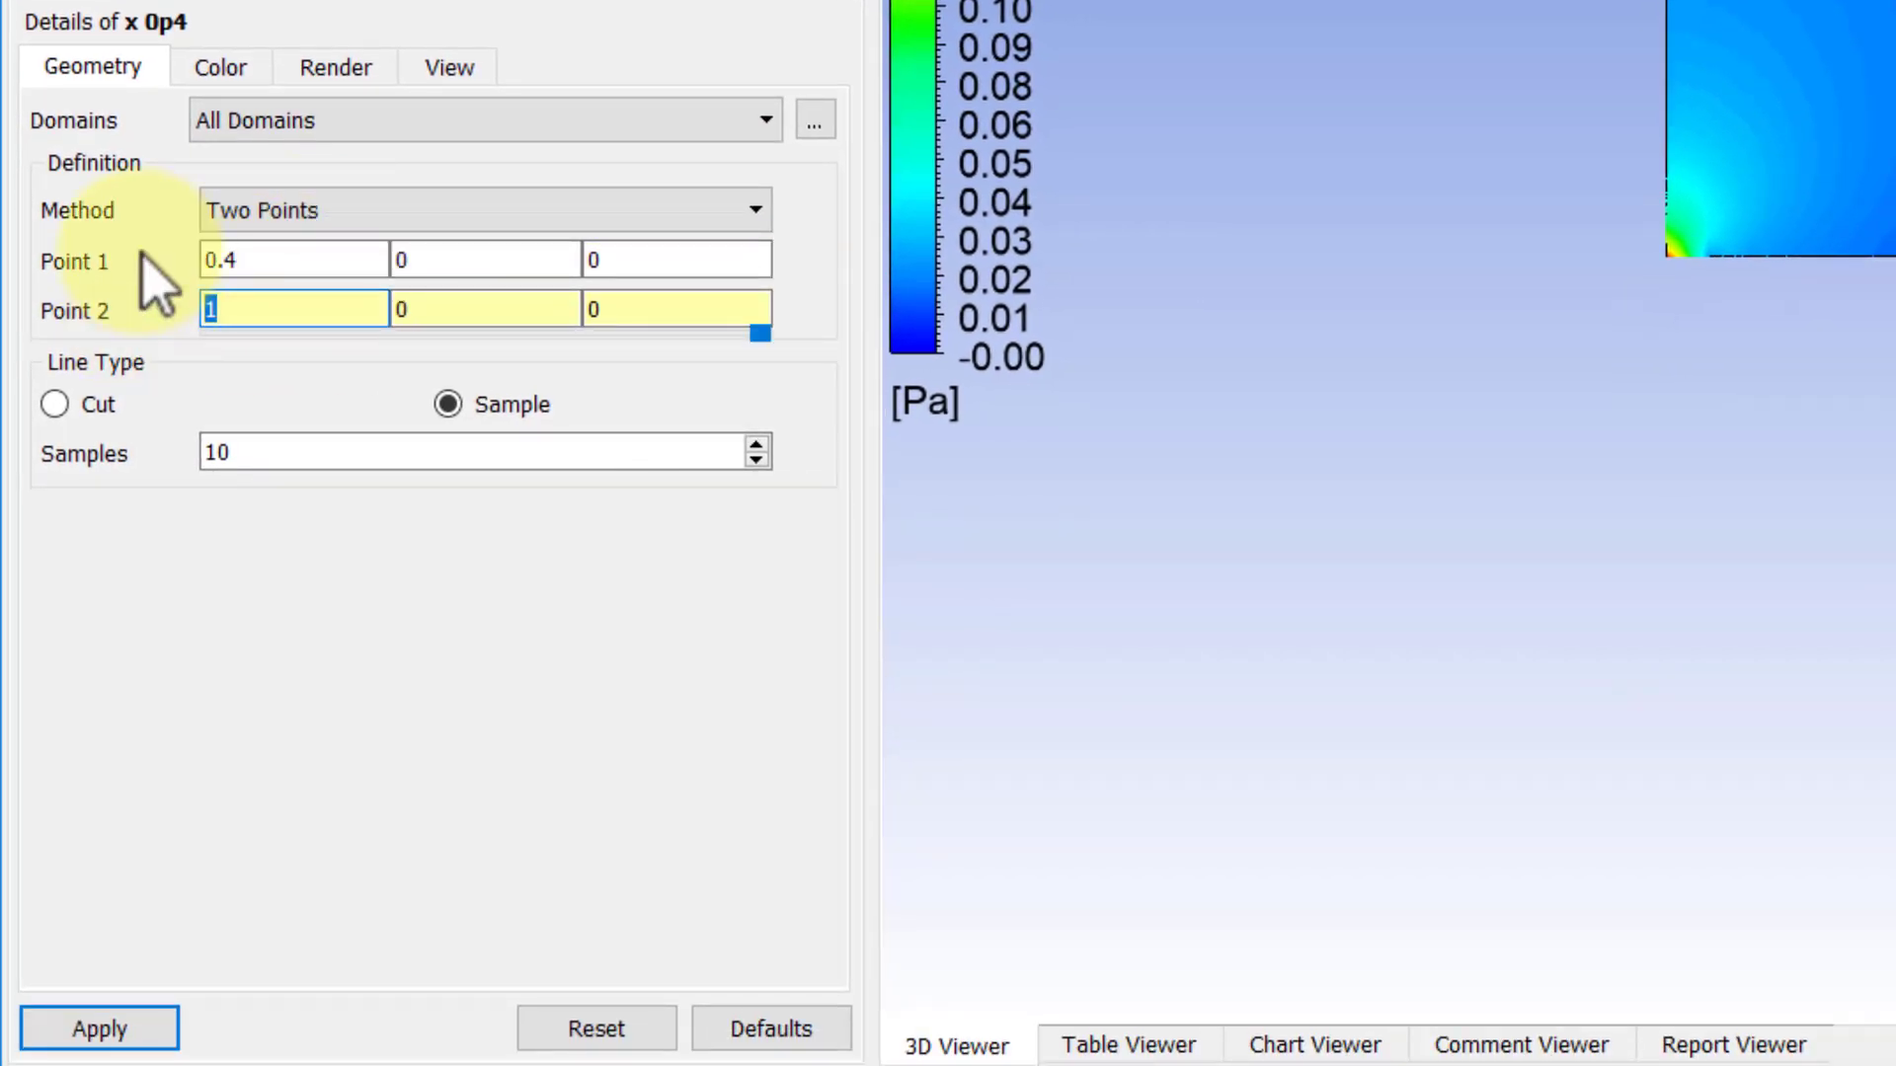
{"action": "left_click", "coordinate": [435, 310]}
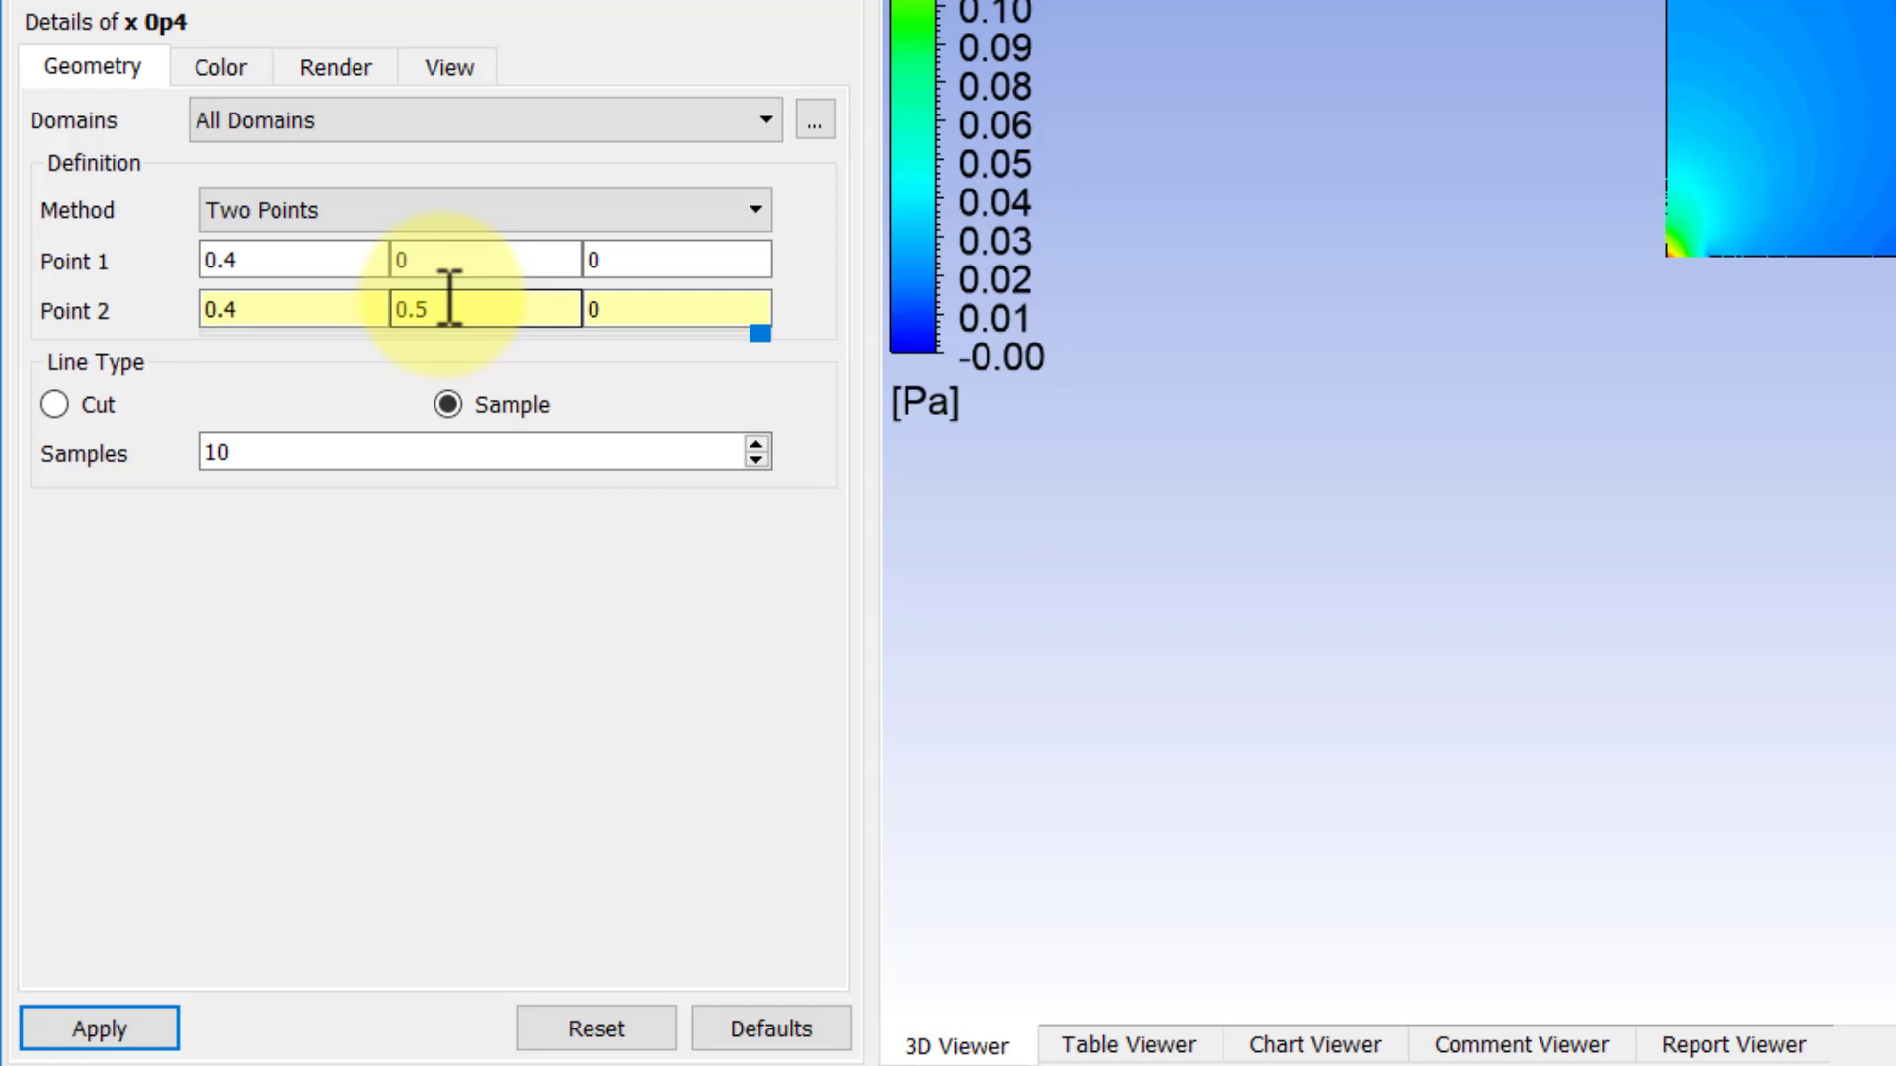
{"action": "type", "text": ".5"}
{"action": "left_click", "coordinate": [267, 453]}
{"action": "left_click_drag", "start_coordinate": [266, 454], "coordinate": [93, 457]}
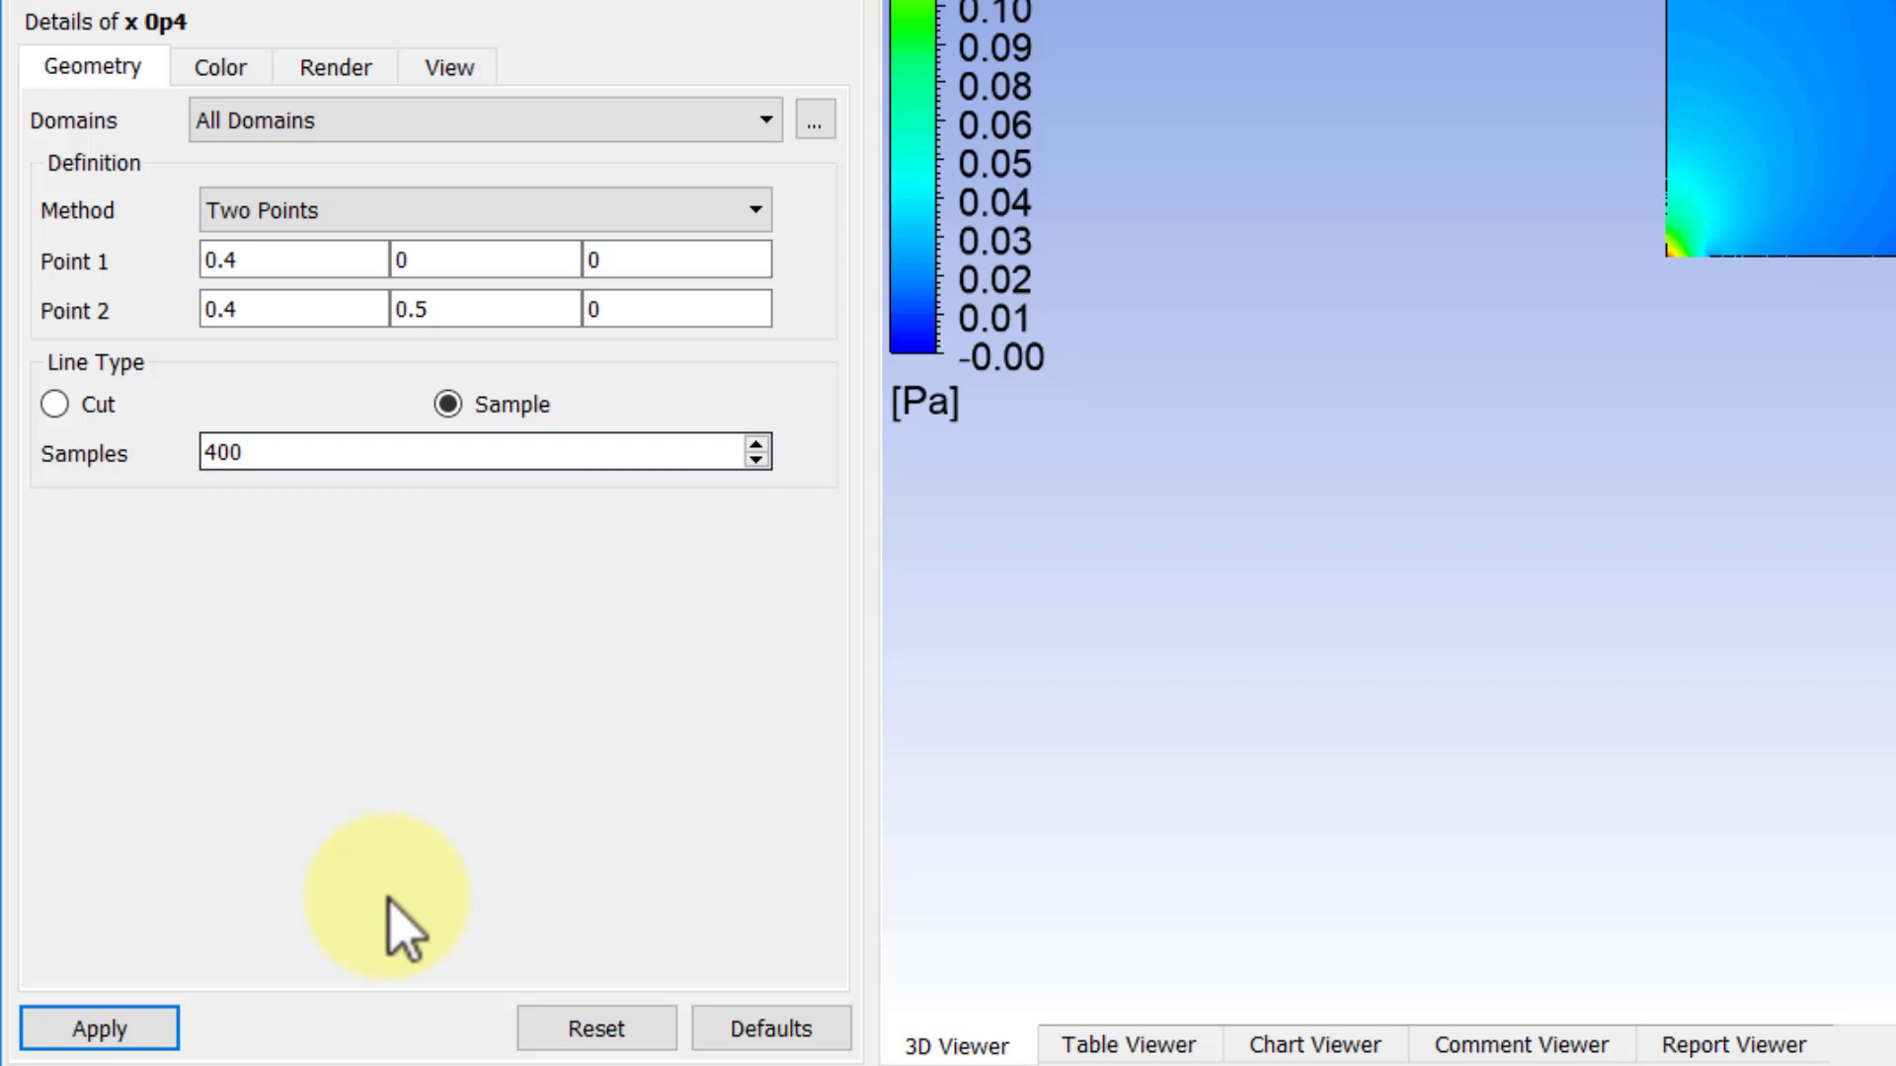
{"action": "left_click", "coordinate": [124, 1029]}
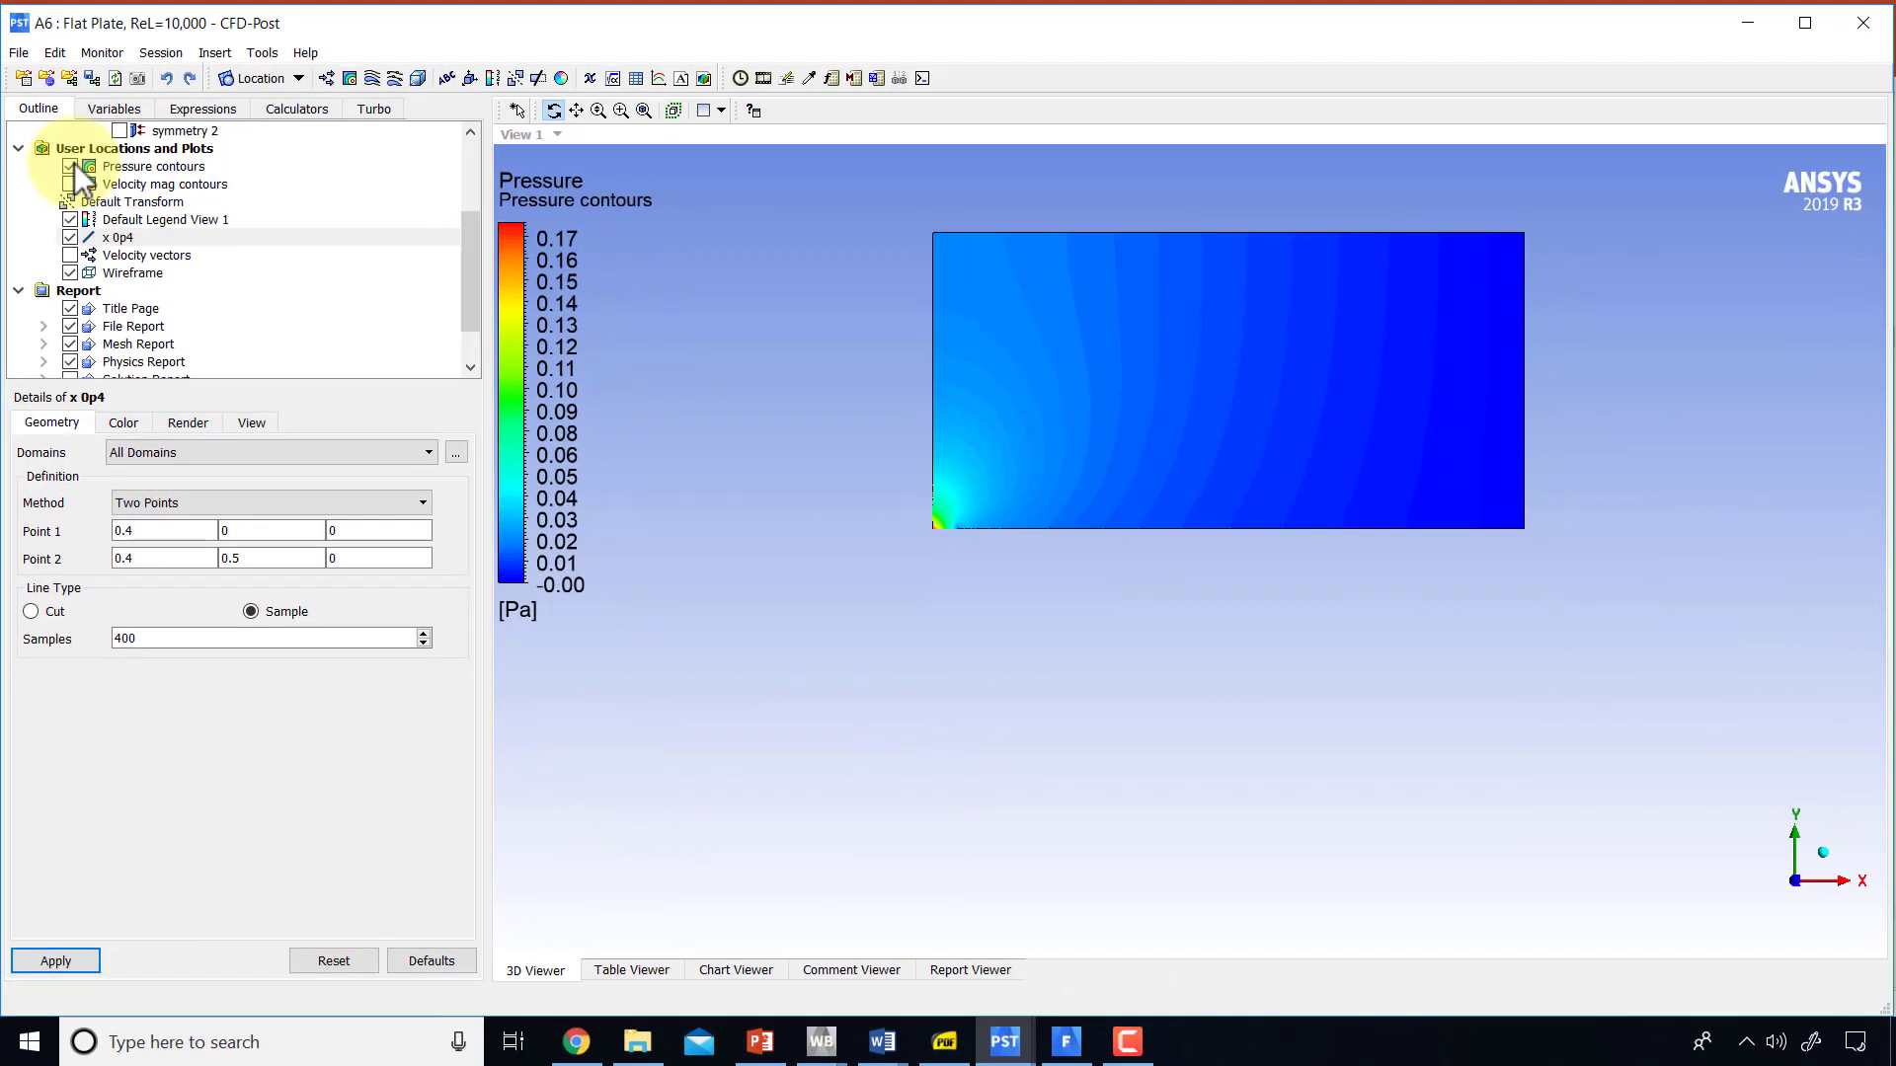
- Hide the pressure contours and insert a Velocity profiles chart with Series 1 on line x 0p4
{"action": "left_click", "coordinate": [70, 166]}
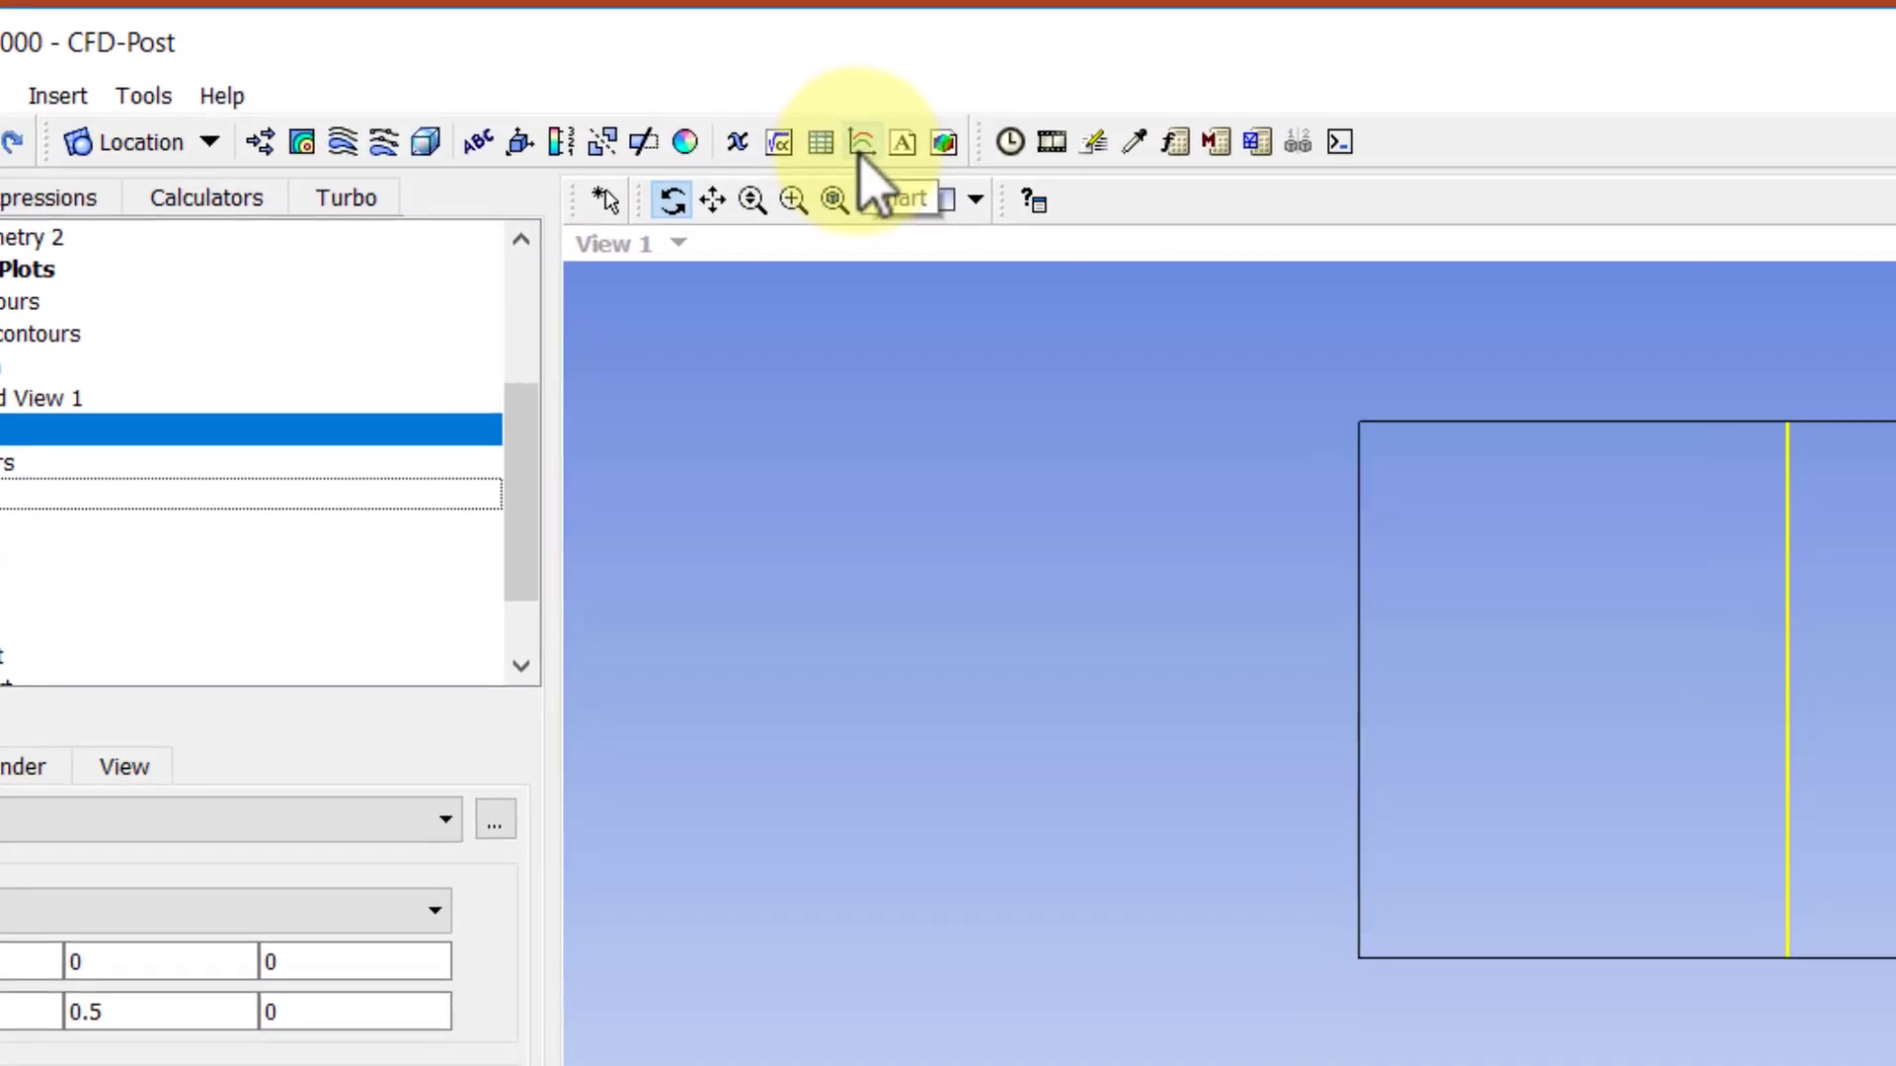
{"action": "left_click", "coordinate": [861, 158]}
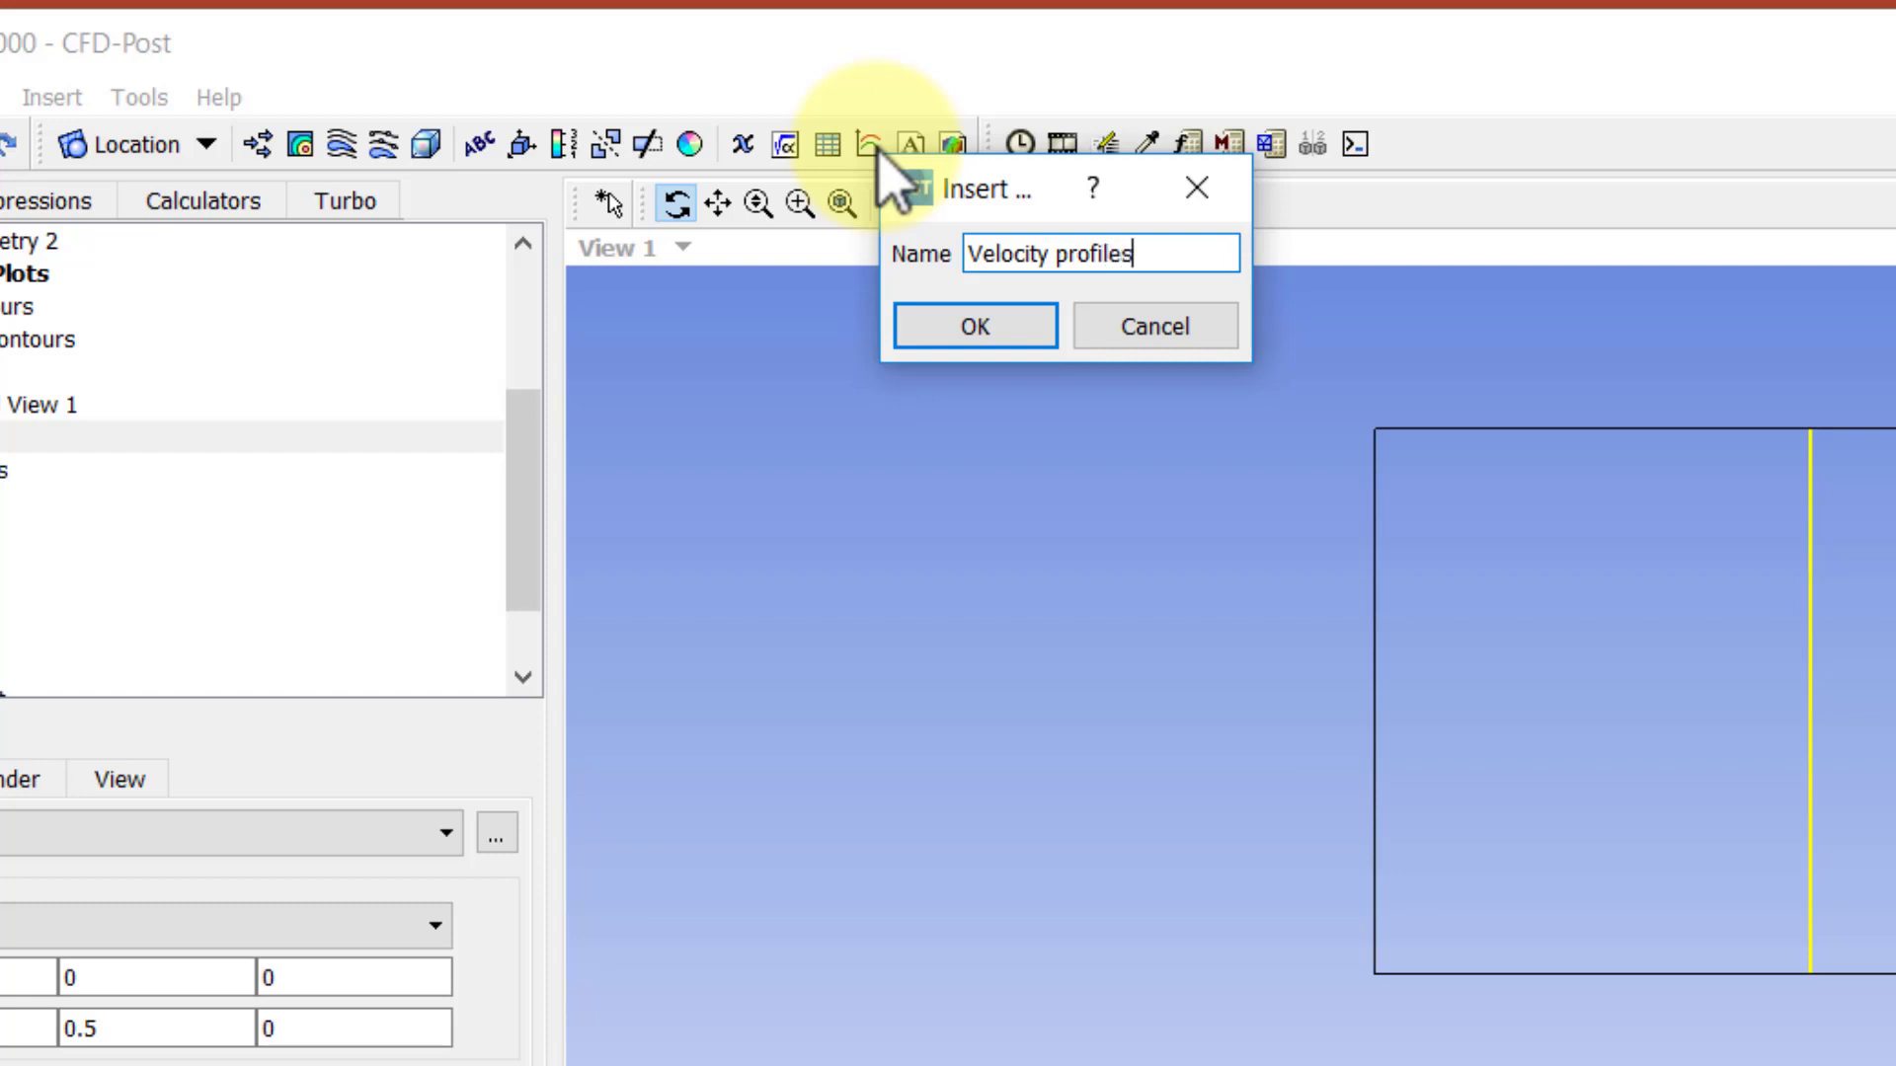
{"action": "left_click", "coordinate": [983, 328]}
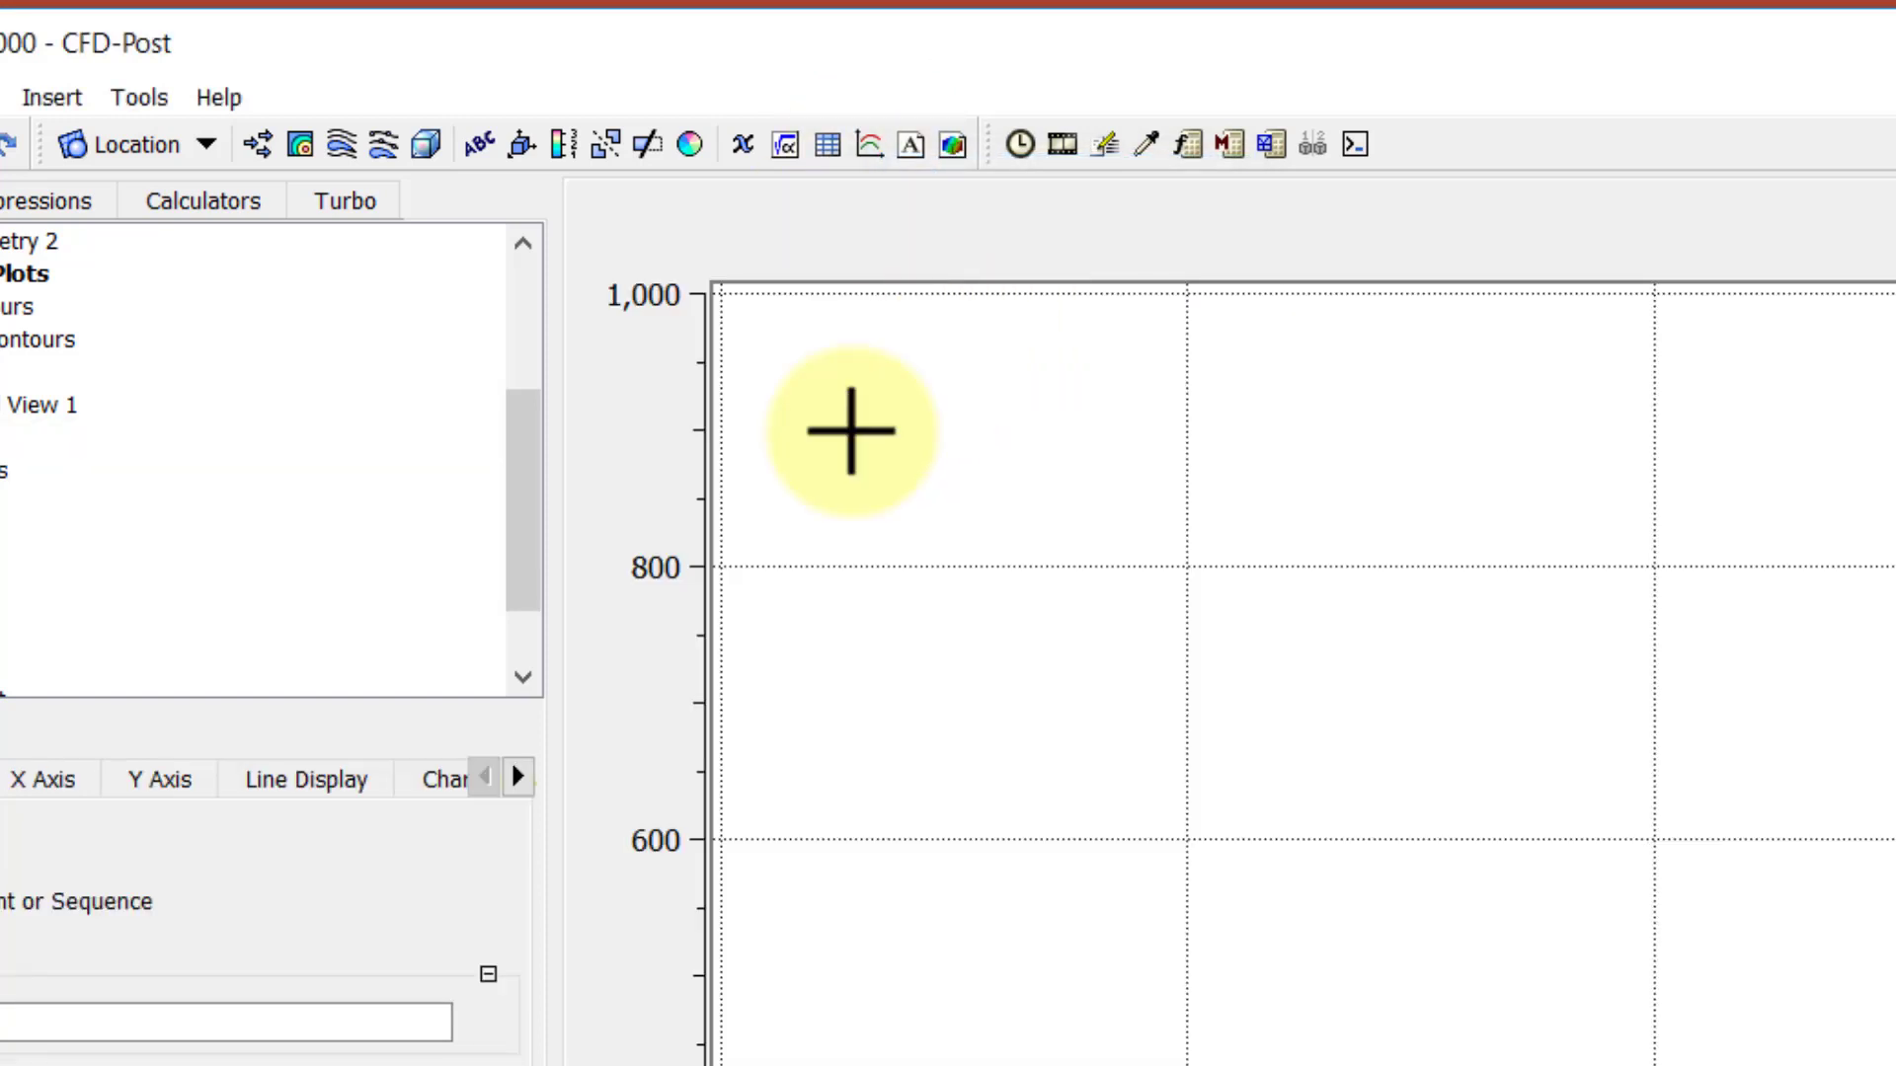
{"action": "left_click", "coordinate": [50, 449]}
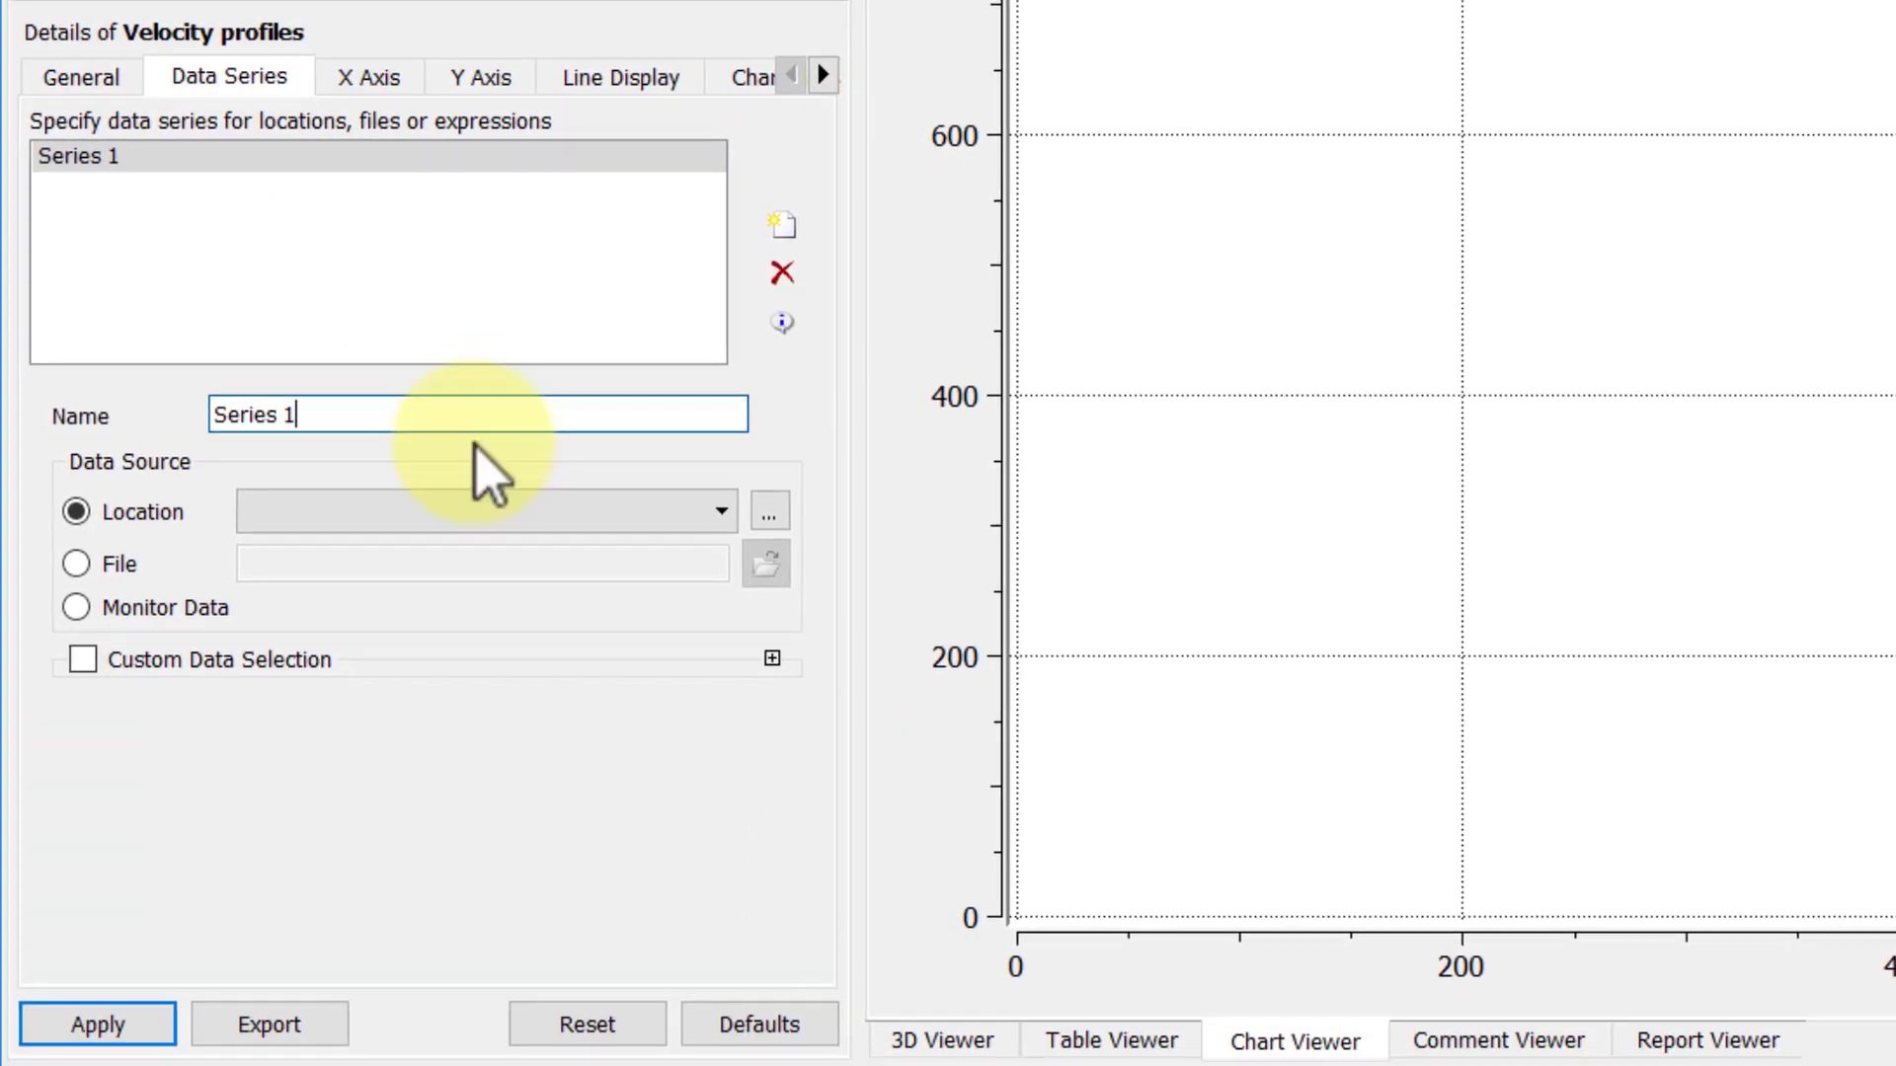
{"action": "left_click", "coordinate": [487, 521]}
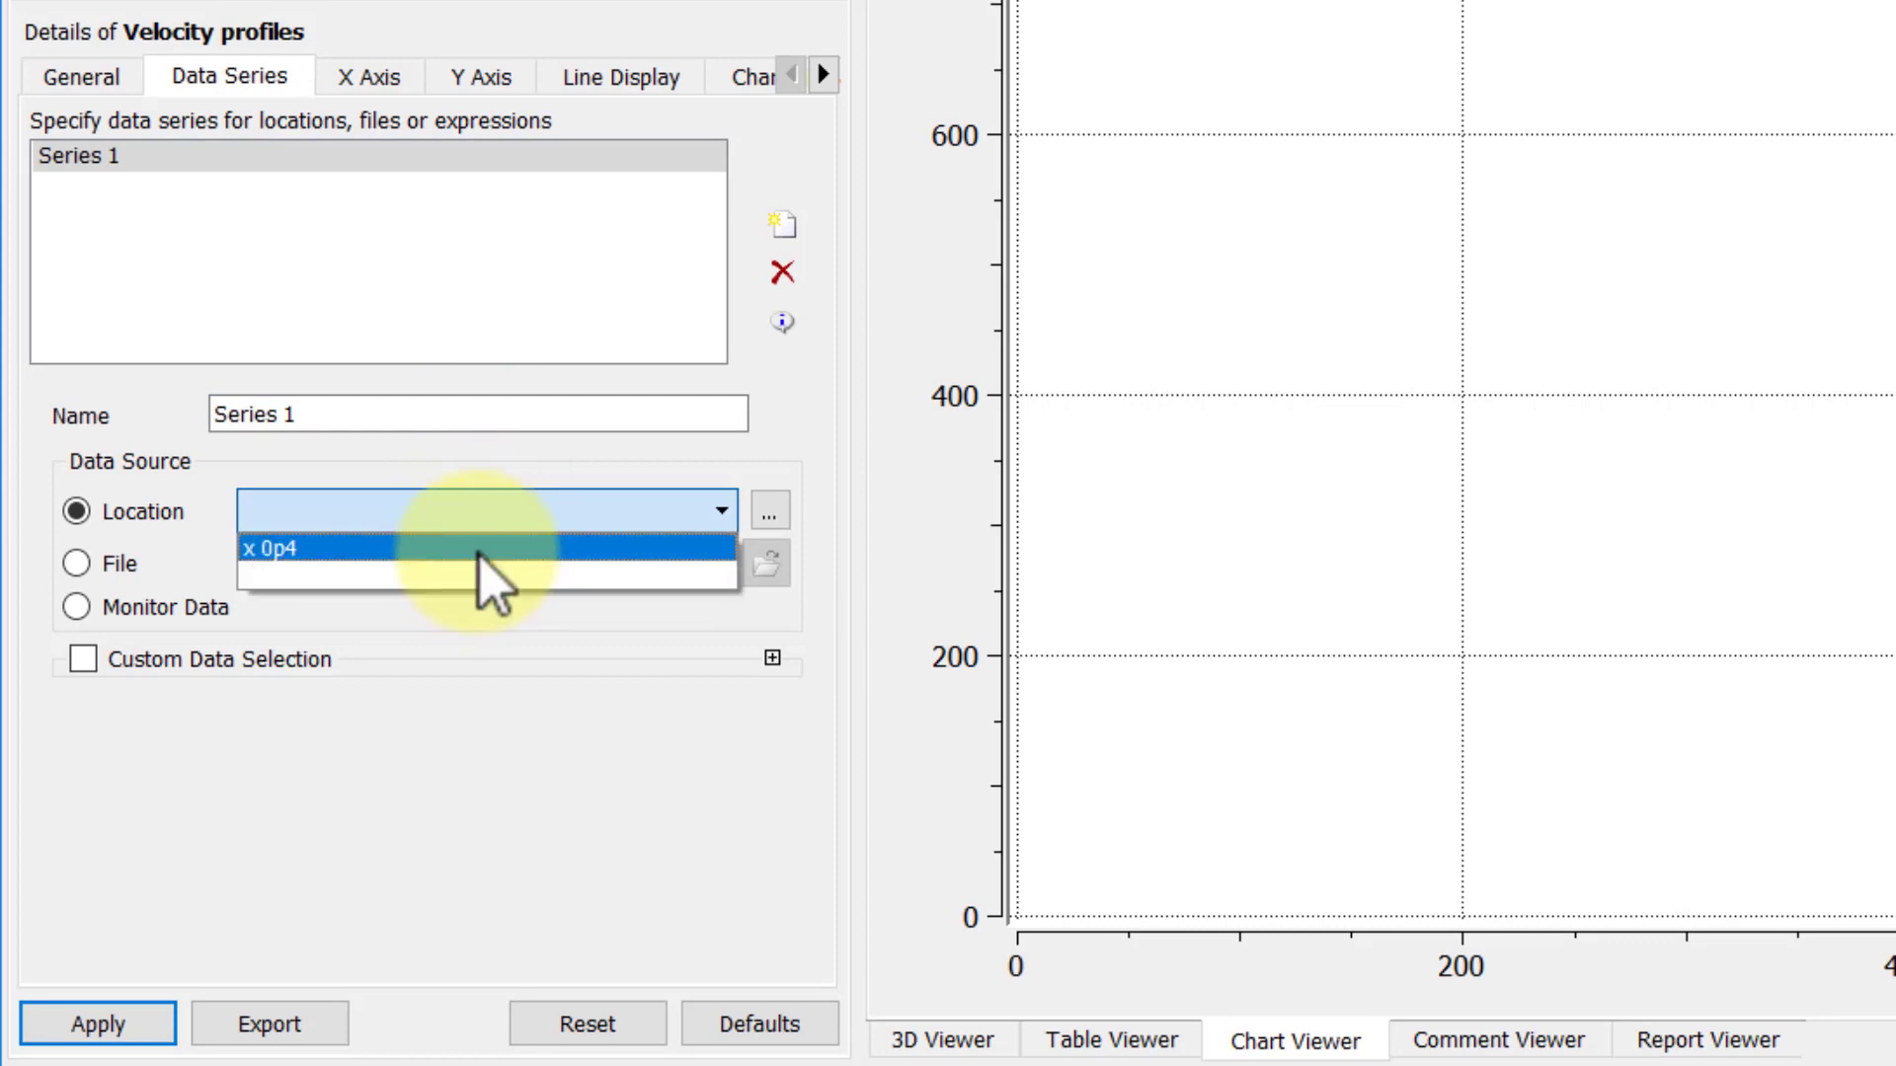
{"action": "left_click", "coordinate": [478, 550]}
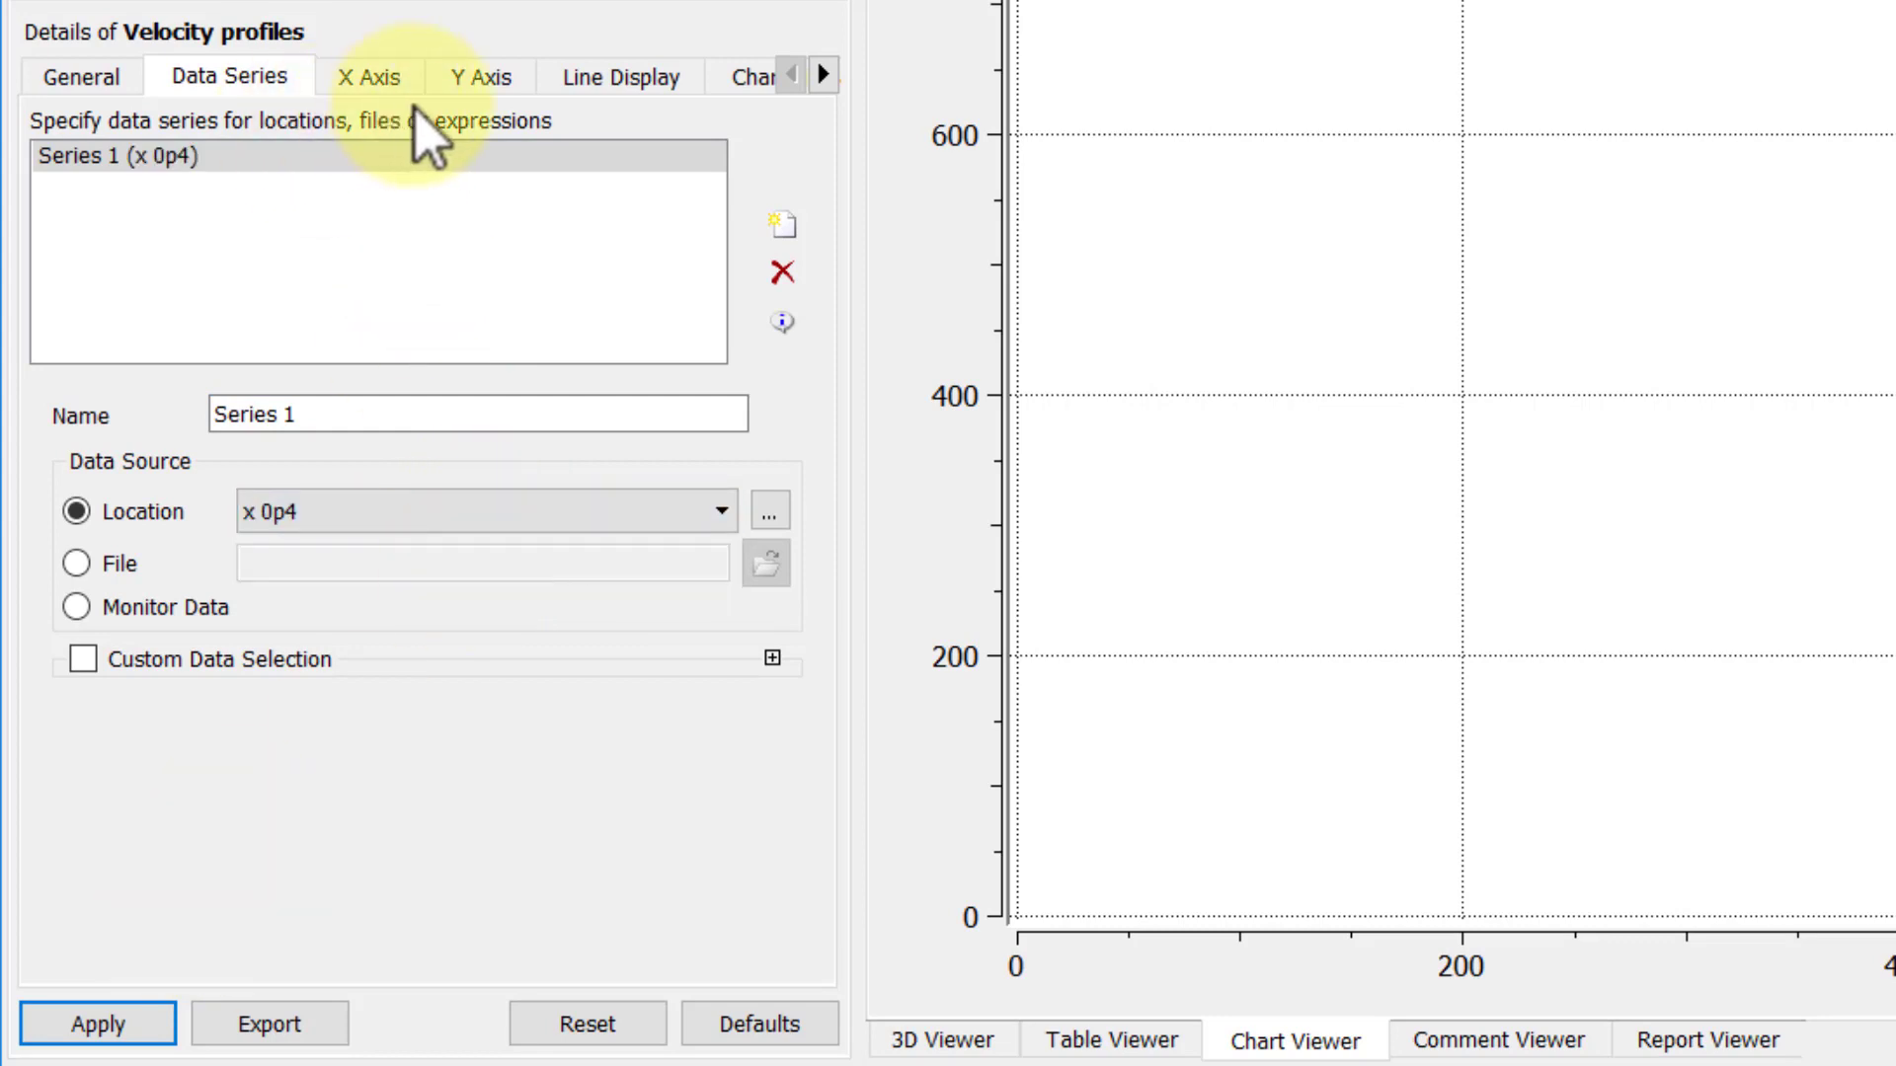
- Plot Velocity u on the X axis and Y on the Y axis, then apply
{"action": "left_click", "coordinate": [375, 79]}
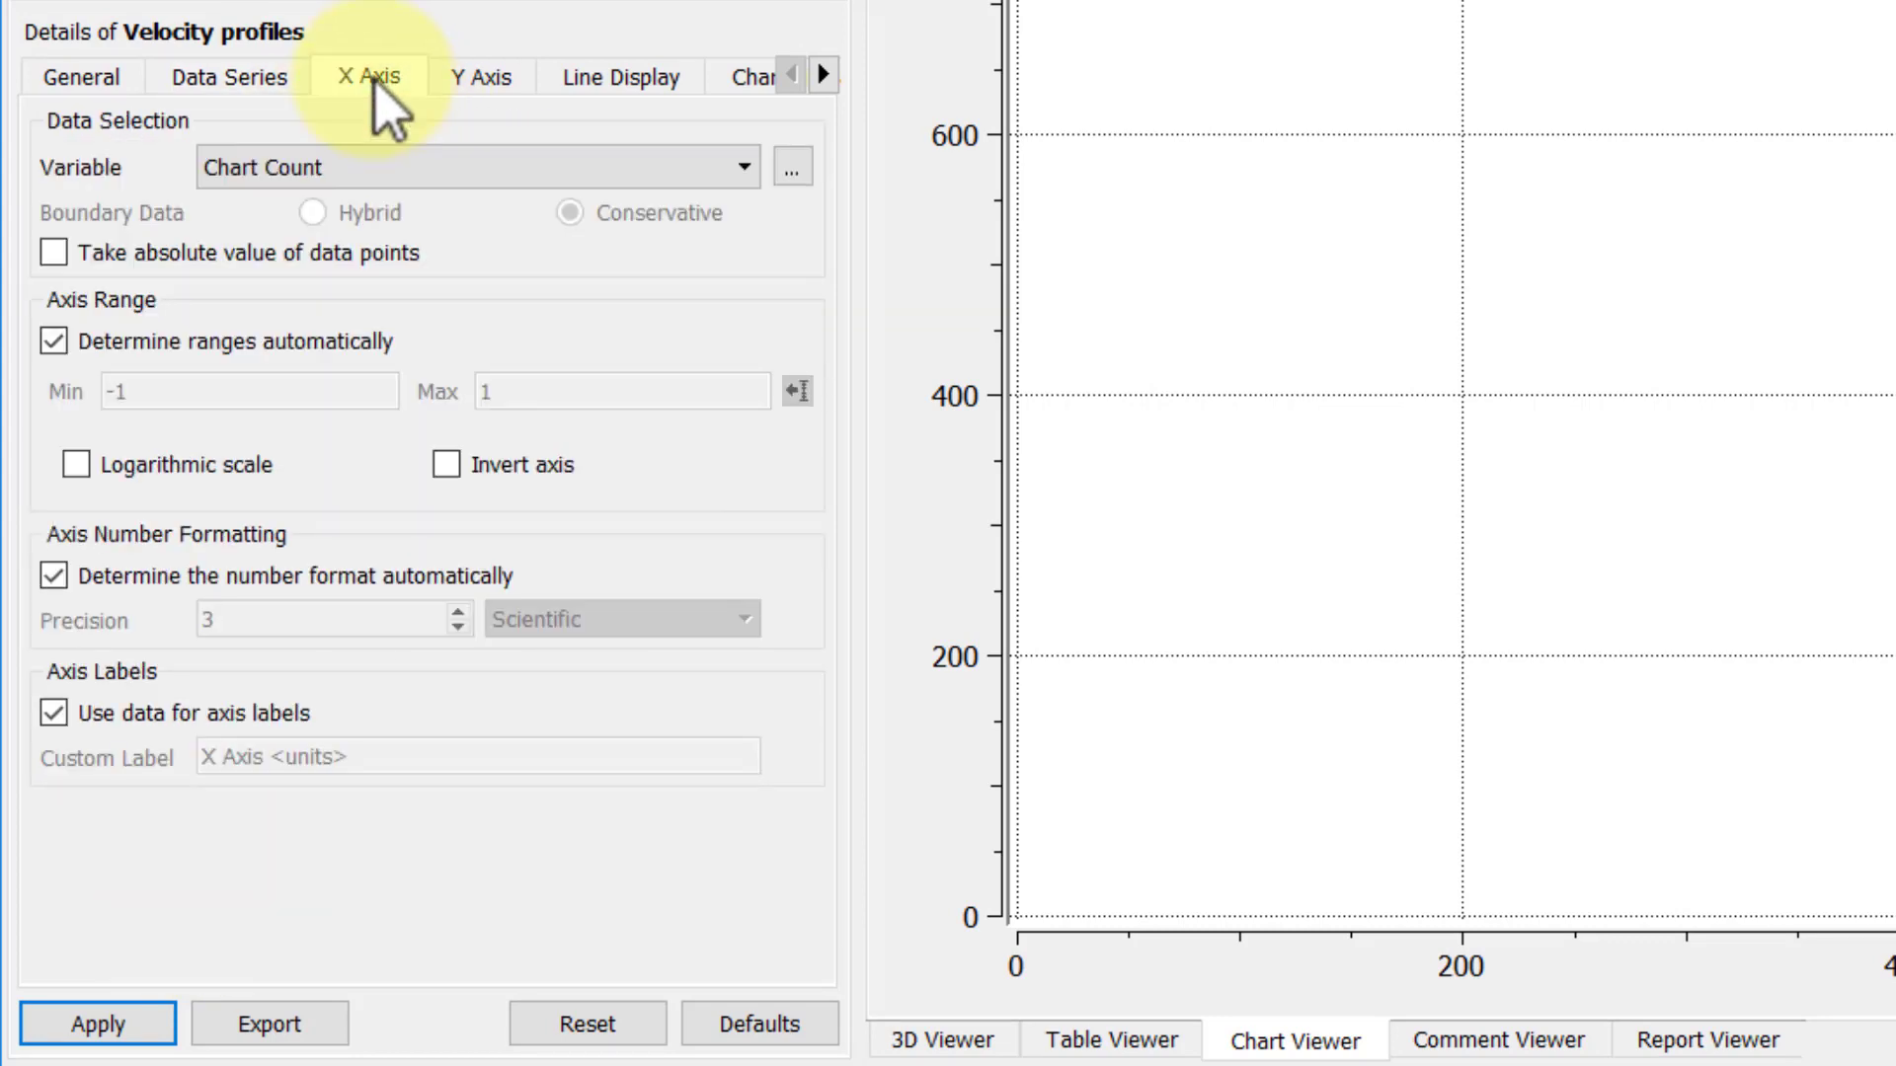
{"action": "left_click", "coordinate": [336, 167]}
{"action": "scroll", "coordinate": [363, 446], "scroll_direction": "down", "scroll_amount": 2}
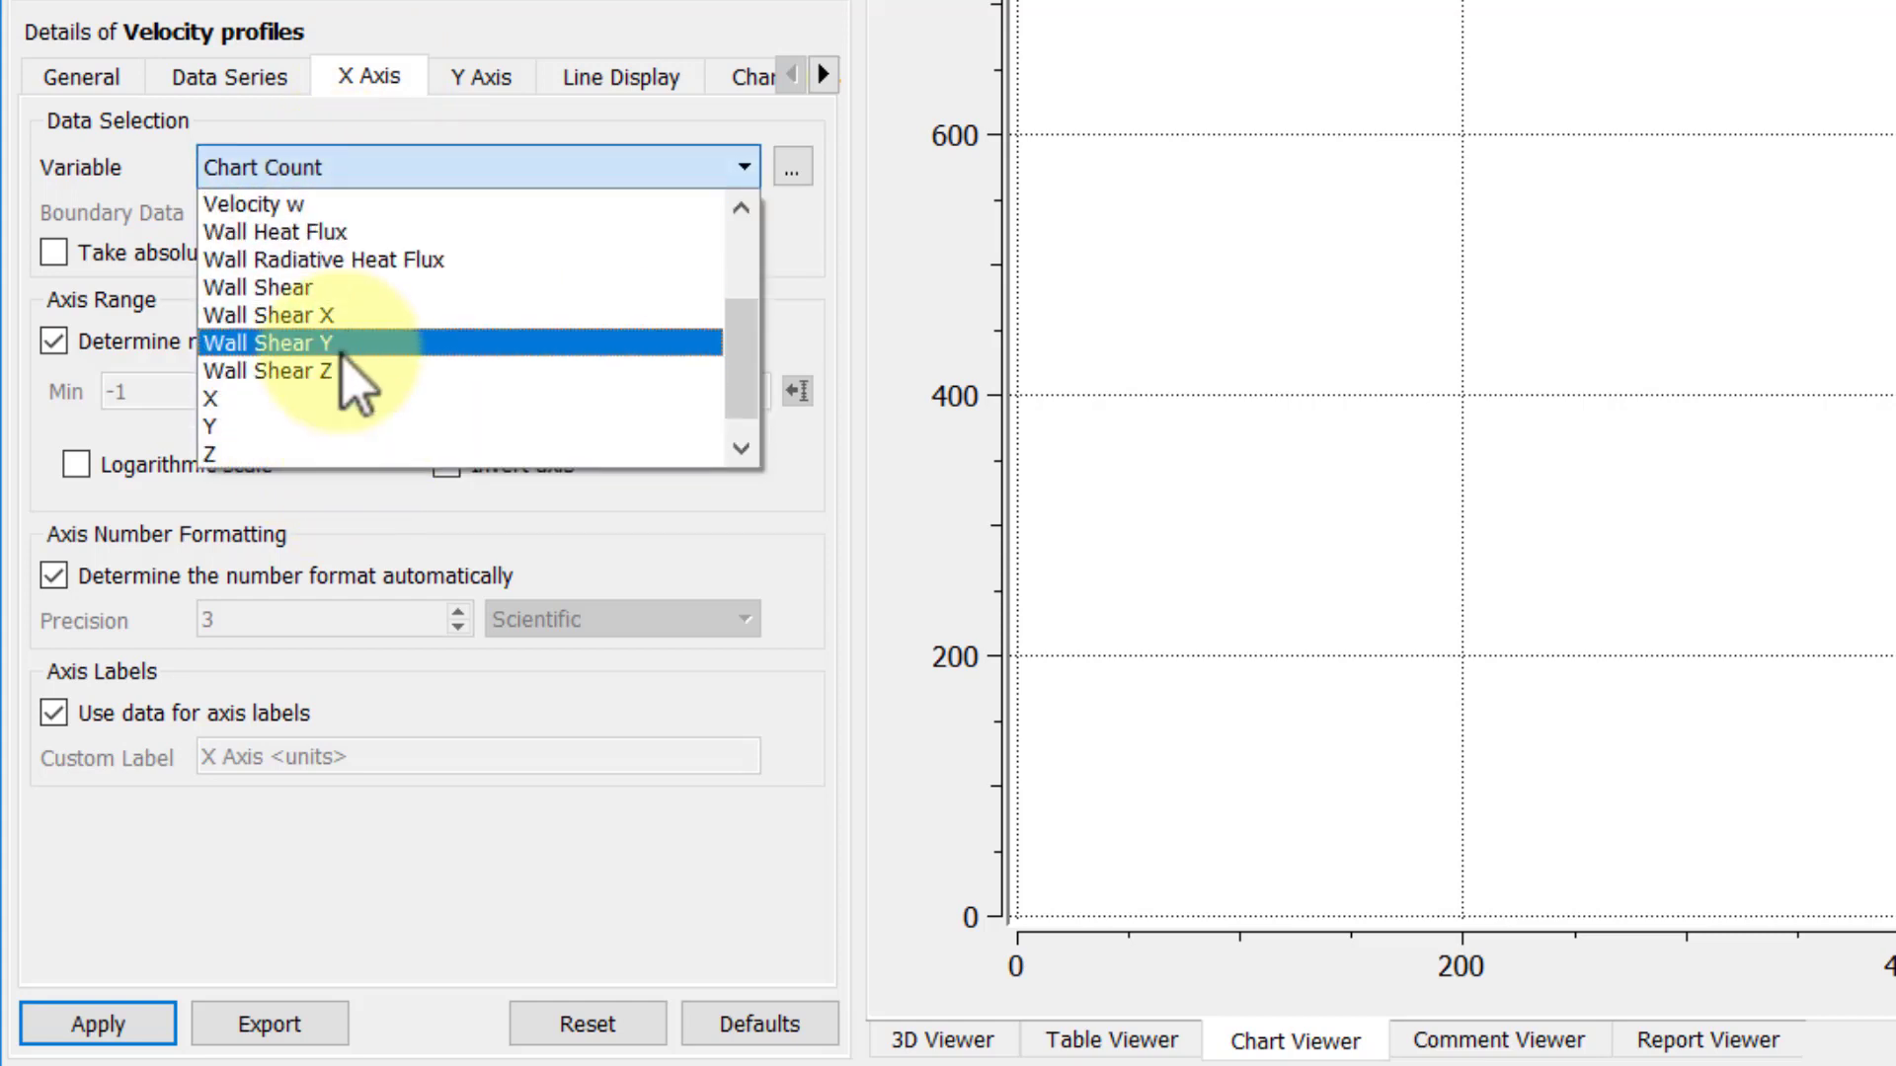
{"action": "scroll", "coordinate": [359, 364], "scroll_direction": "up", "scroll_amount": 2}
{"action": "left_click", "coordinate": [338, 314]}
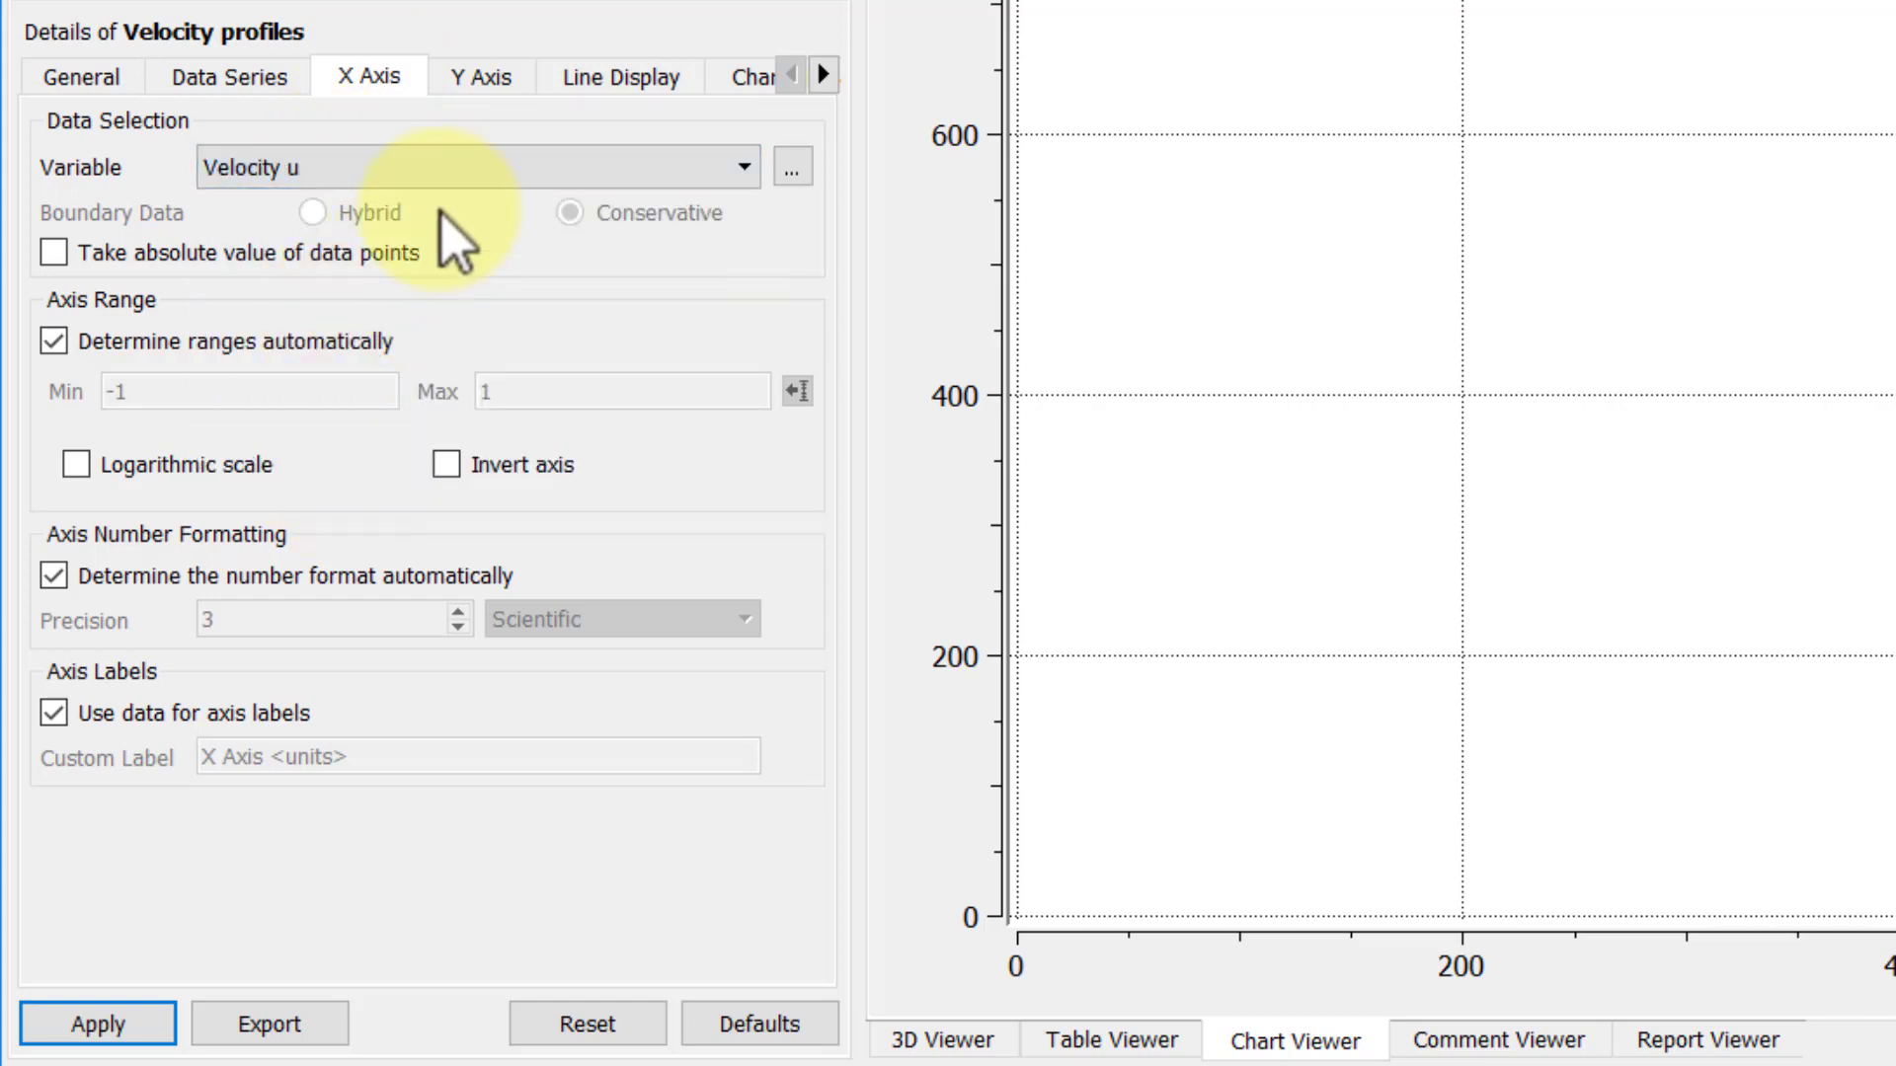
{"action": "left_click", "coordinate": [484, 77]}
{"action": "left_click", "coordinate": [411, 170]}
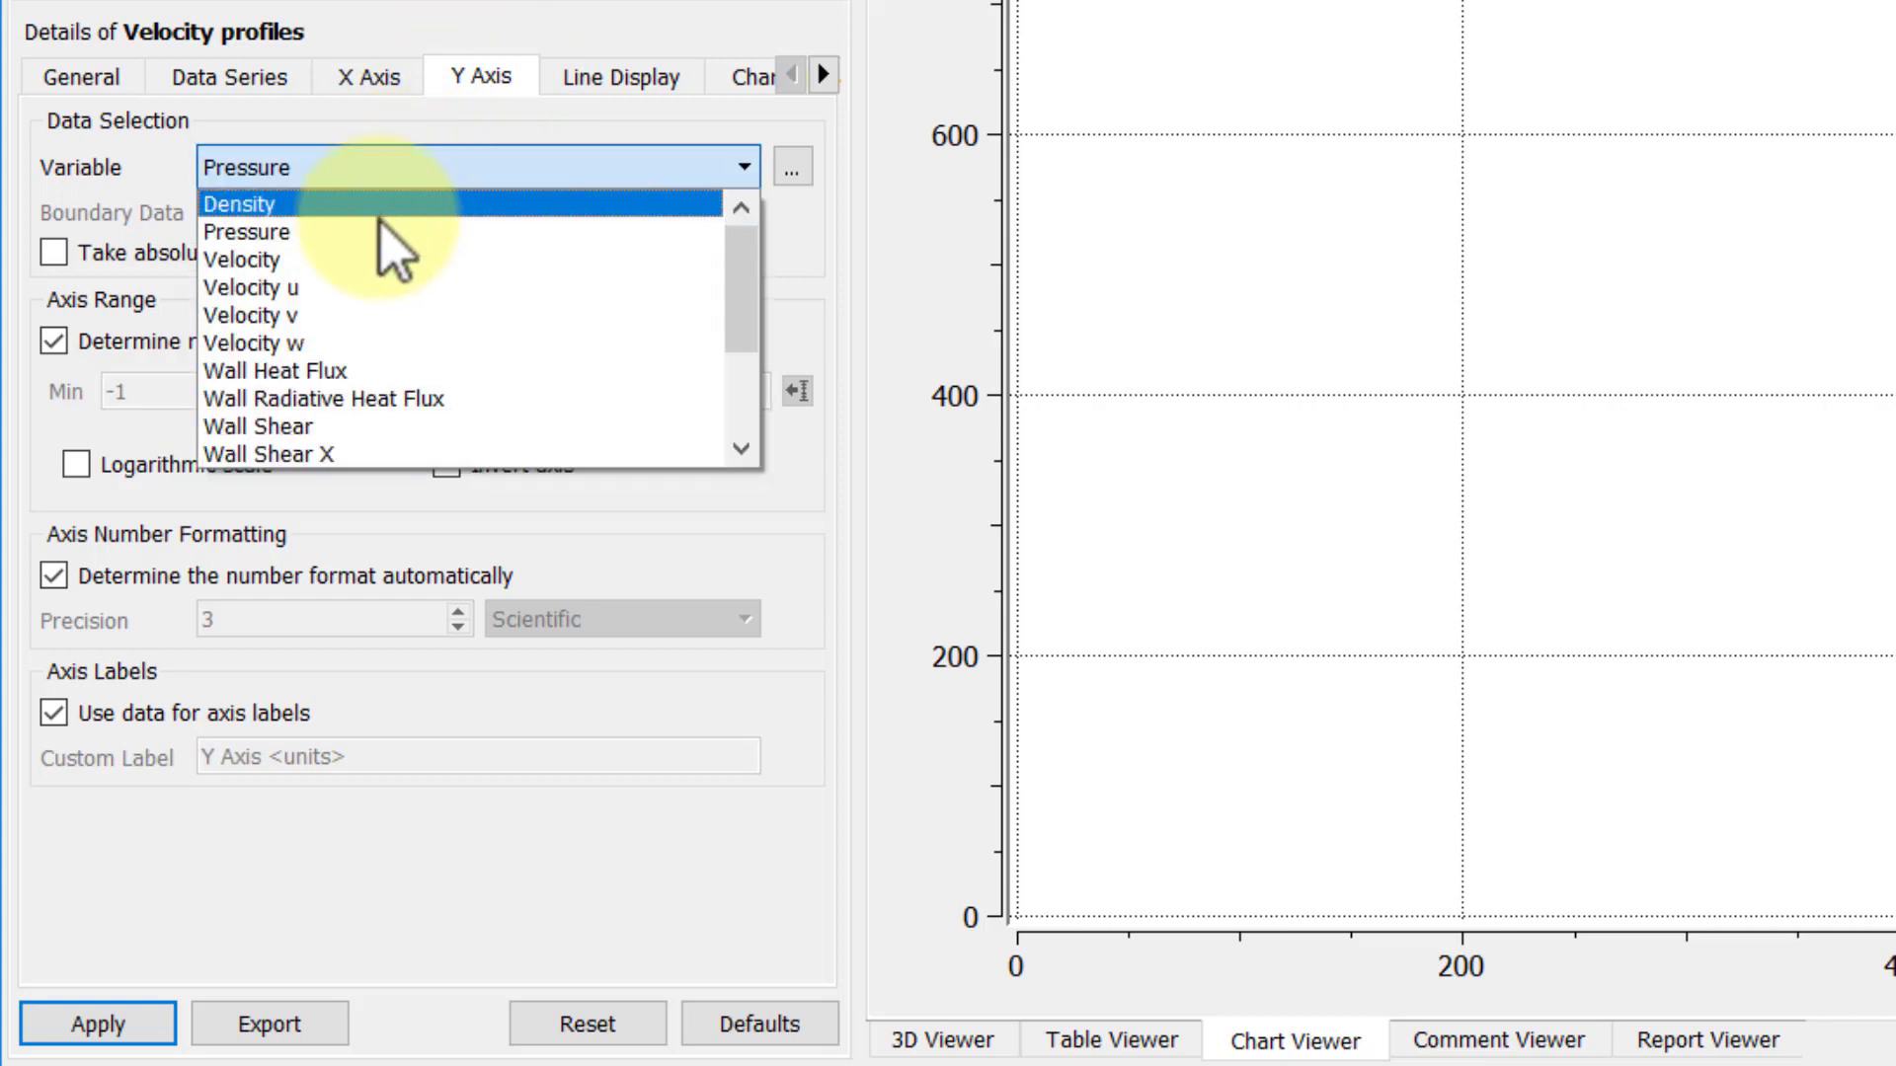
{"action": "scroll", "coordinate": [375, 336], "scroll_direction": "down", "scroll_amount": 1}
{"action": "scroll", "coordinate": [365, 346], "scroll_direction": "down", "scroll_amount": 1}
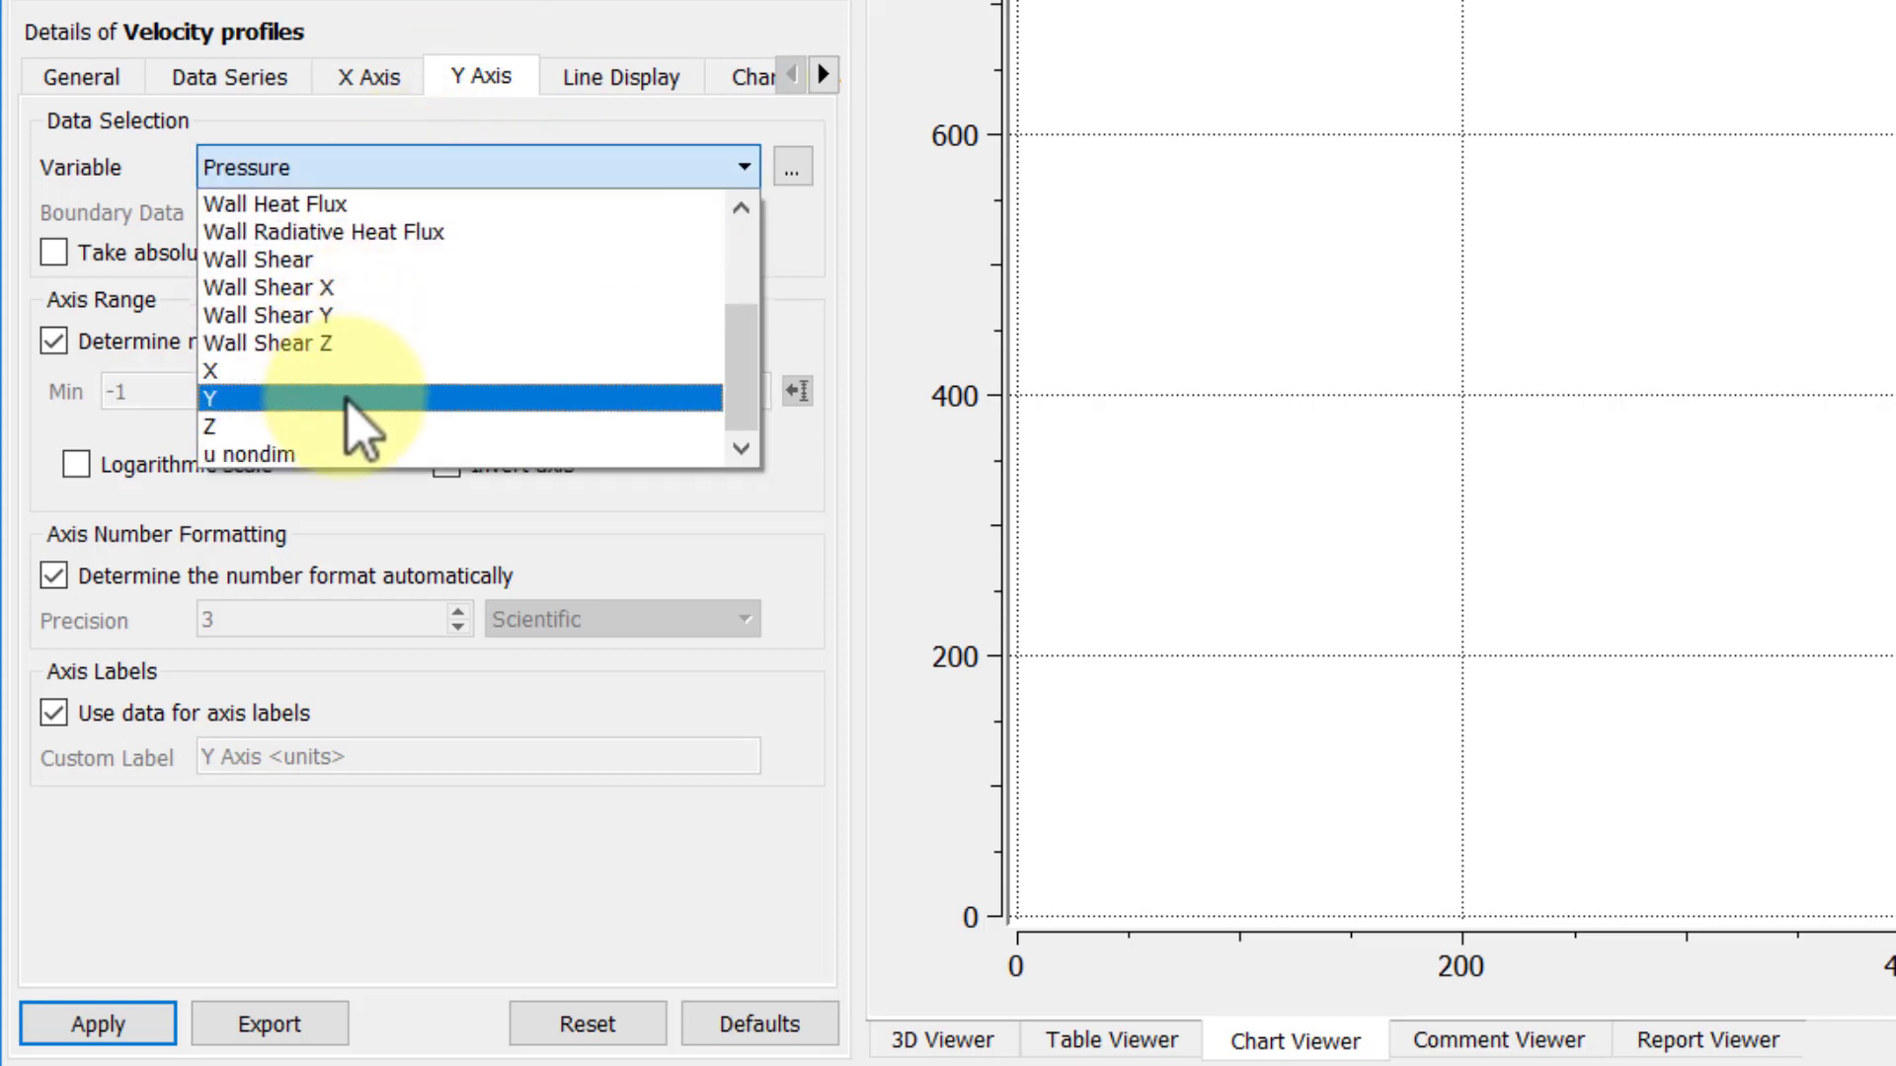
{"action": "left_click", "coordinate": [353, 398]}
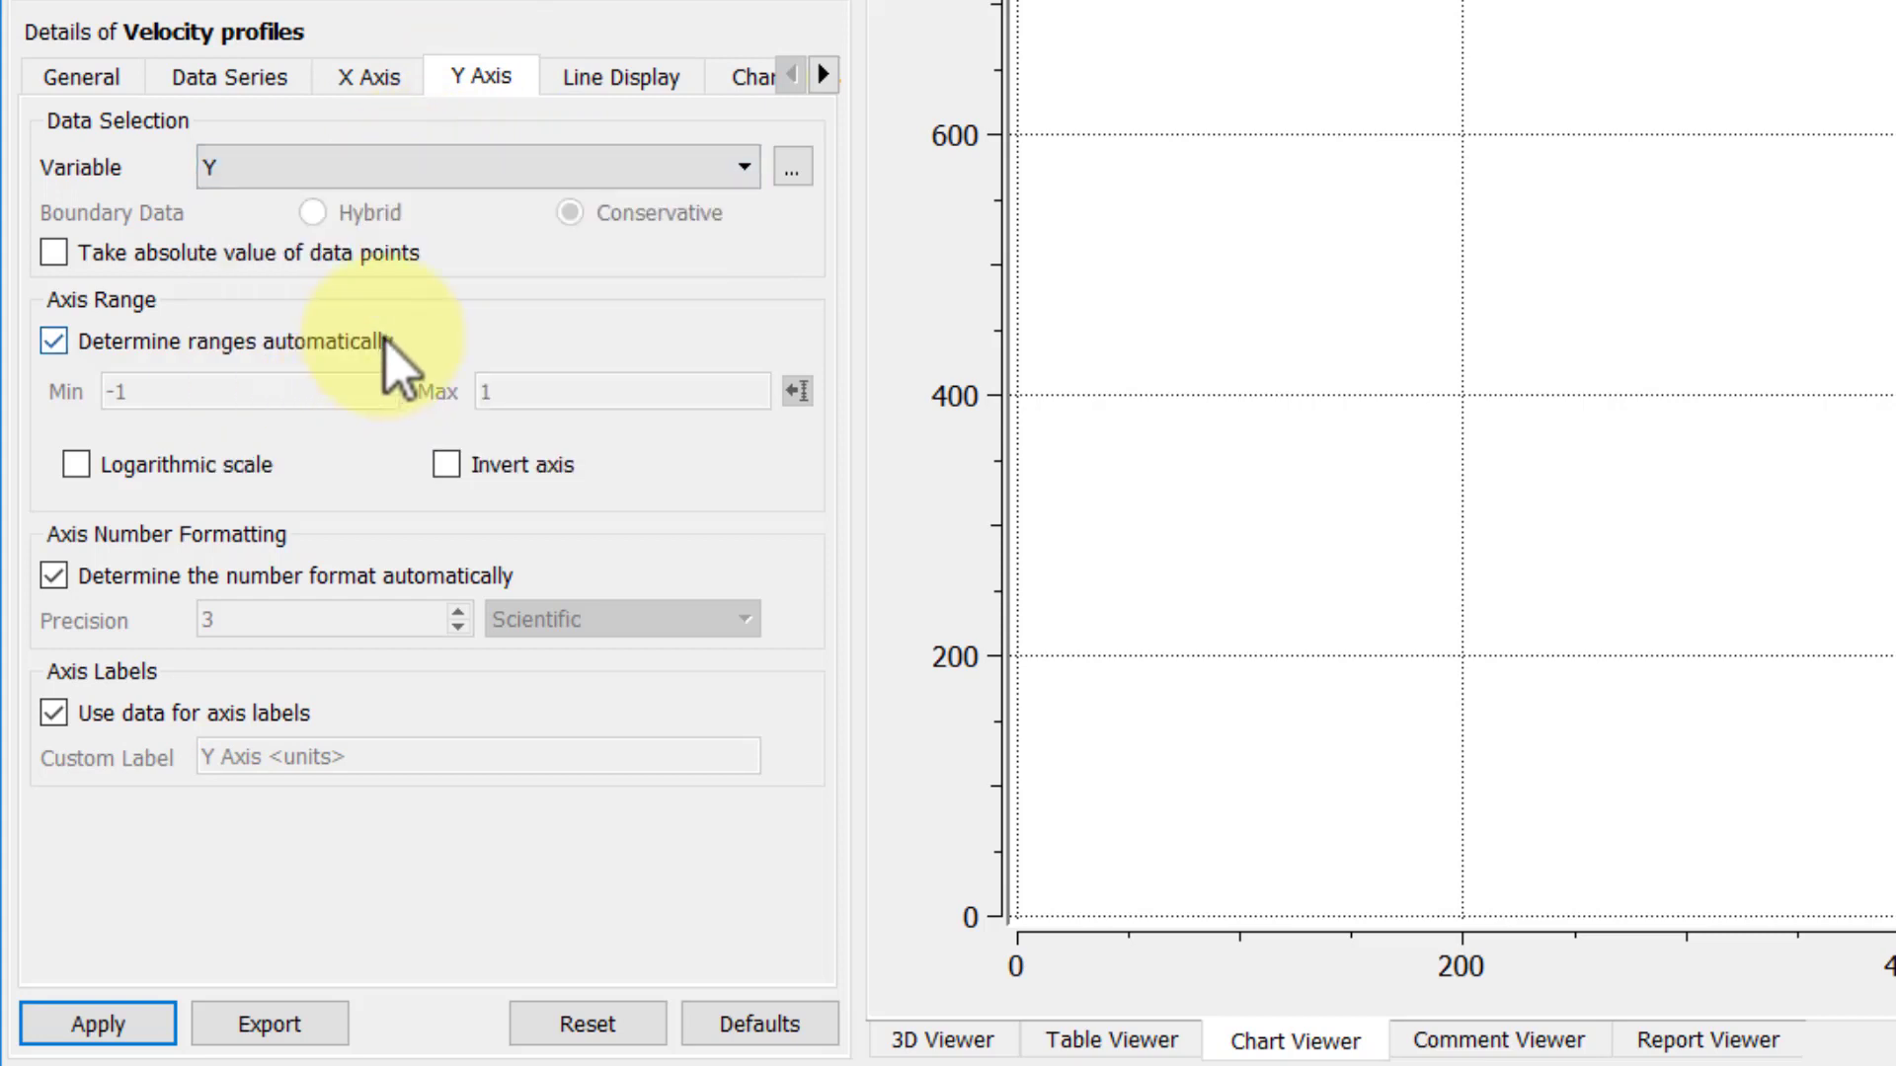
{"action": "left_click", "coordinate": [96, 1025]}
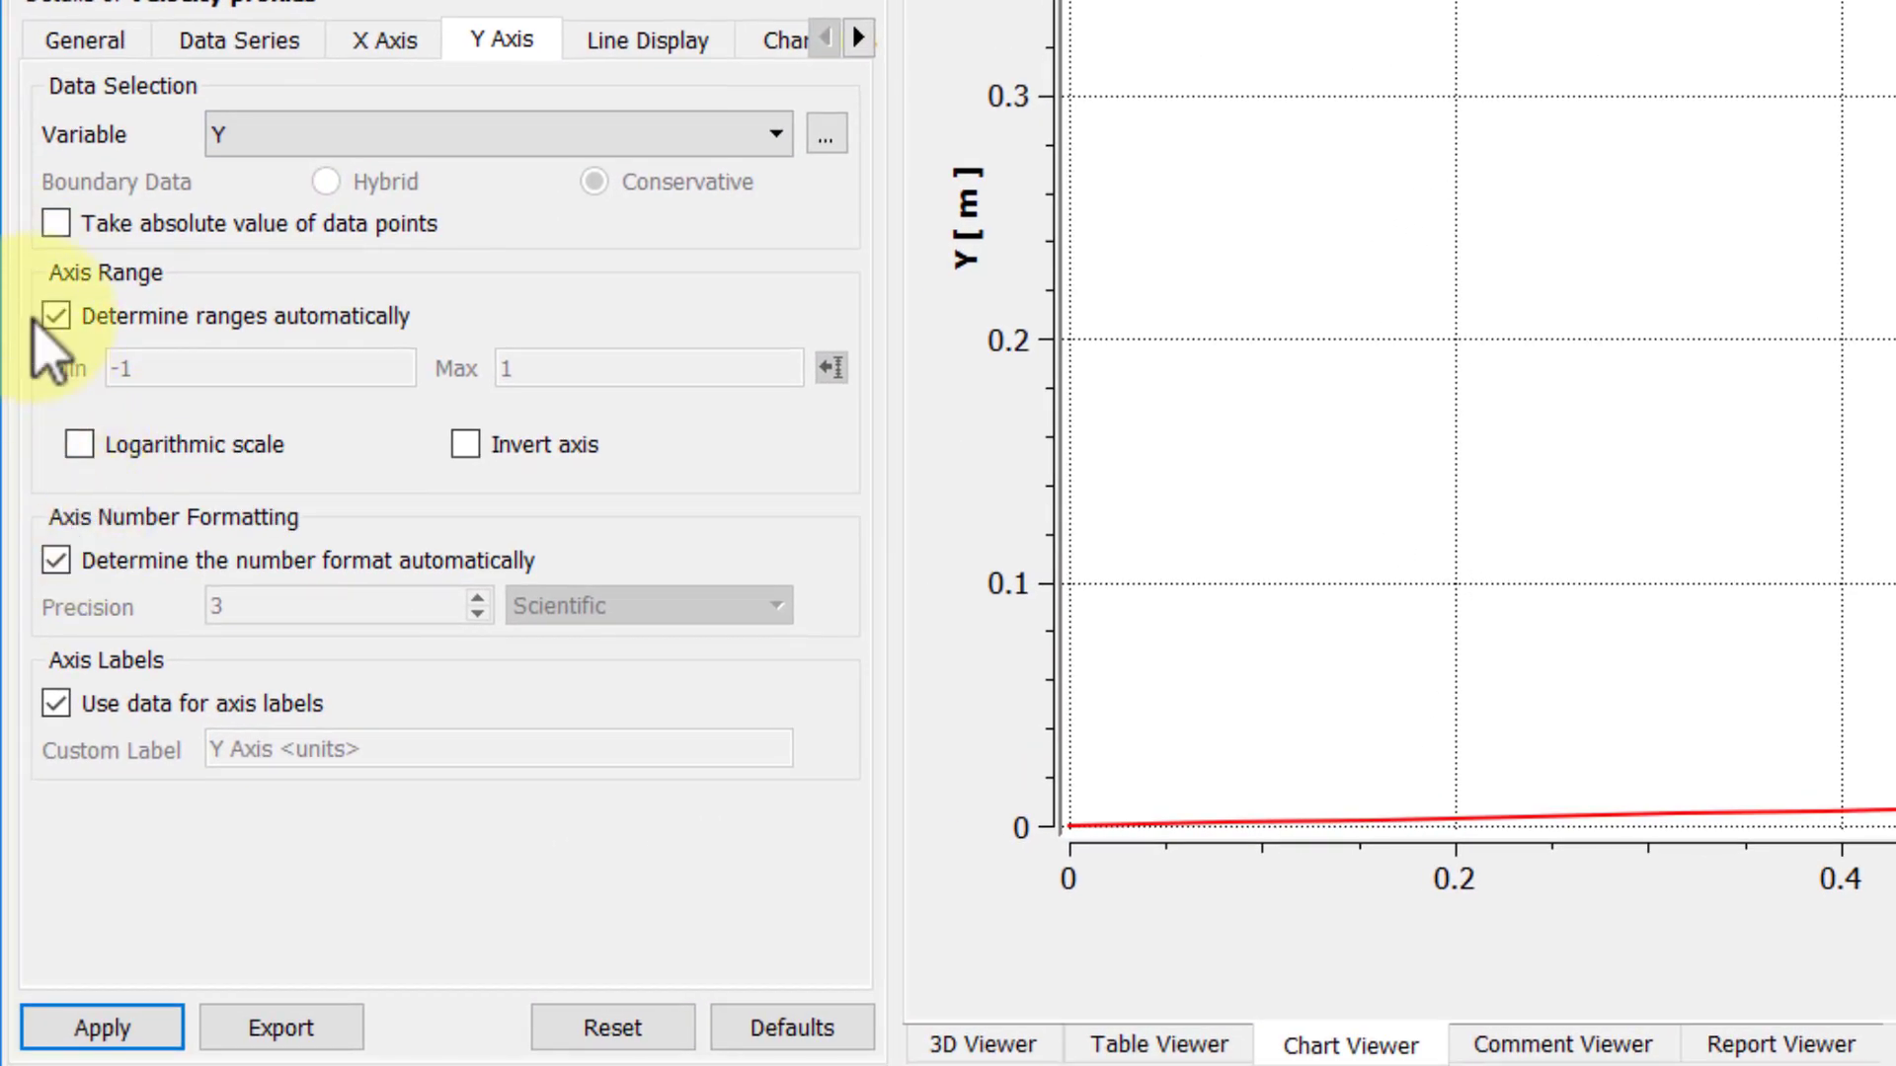
- Turn off automatic Y range, apply 0 to 0.4, then narrow the maximum to 0.2
{"action": "left_click", "coordinate": [57, 316]}
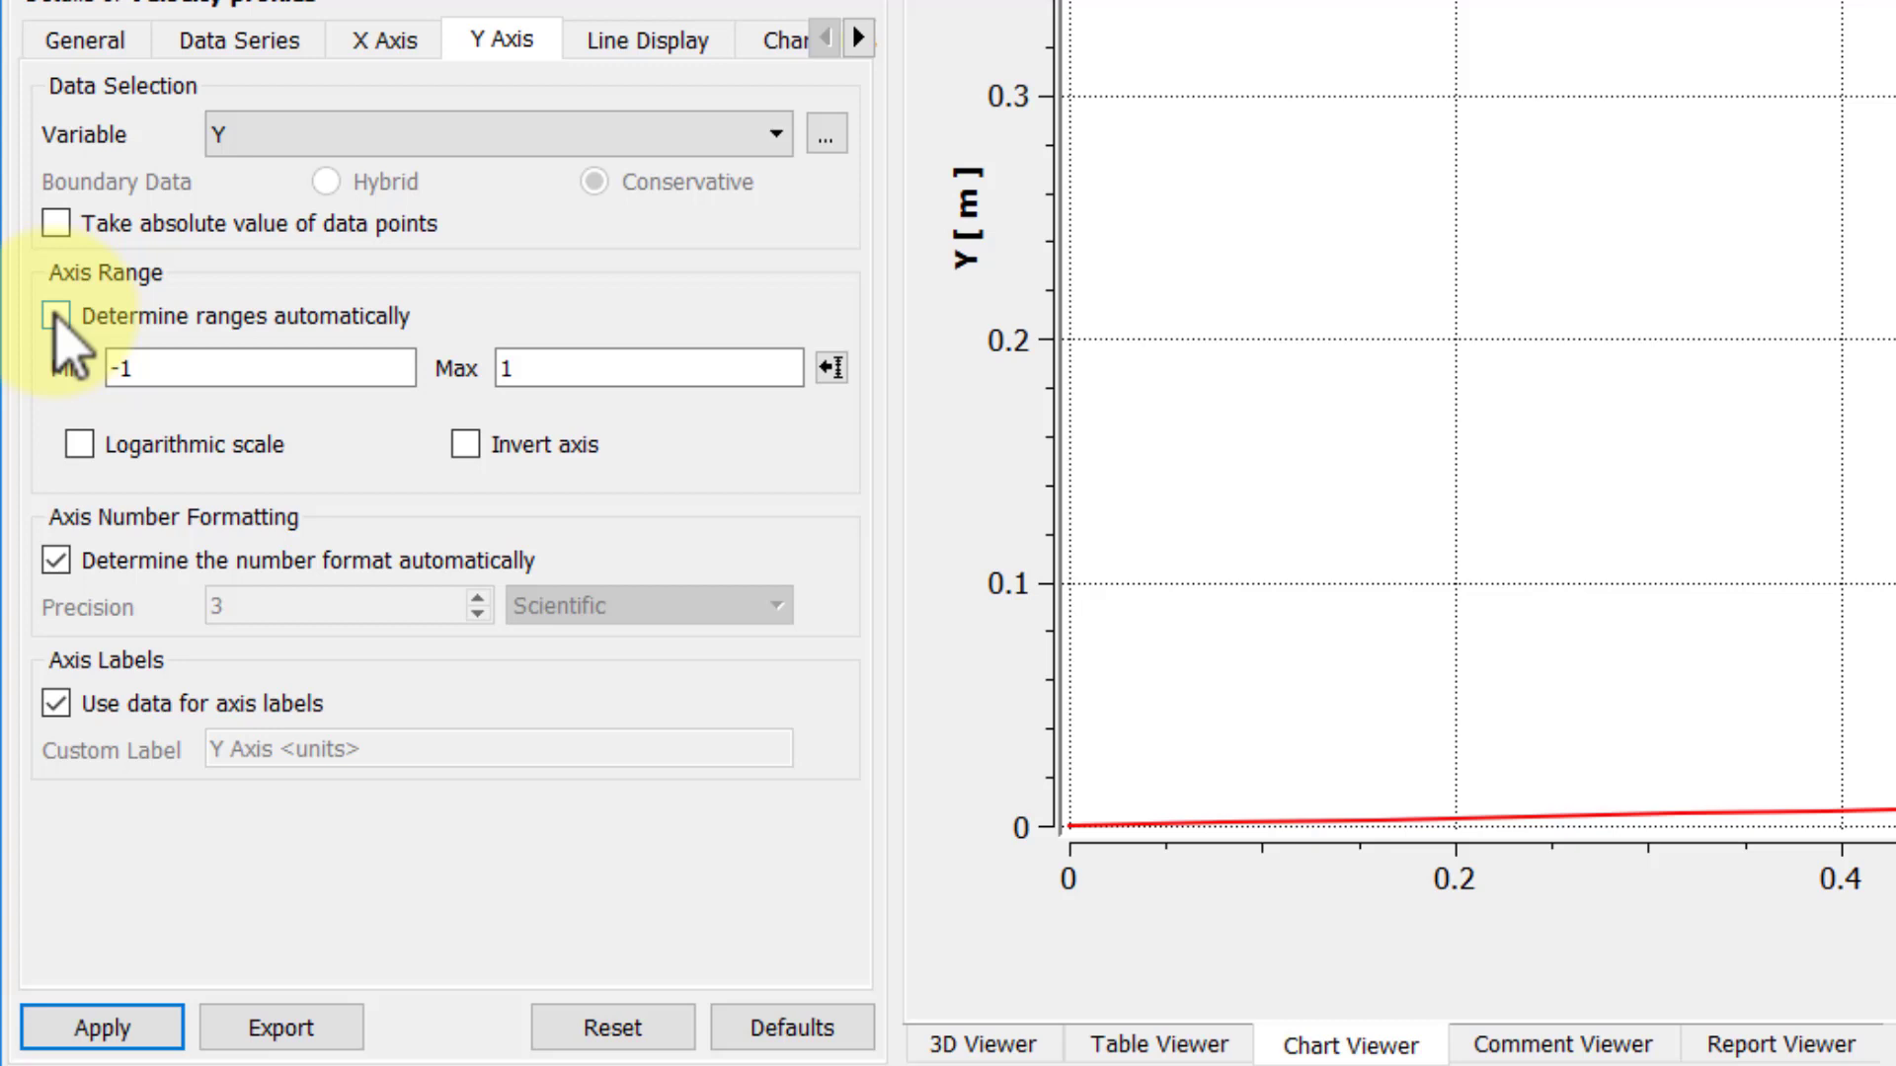
{"action": "left_click_drag", "start_coordinate": [169, 369], "coordinate": [8, 370]}
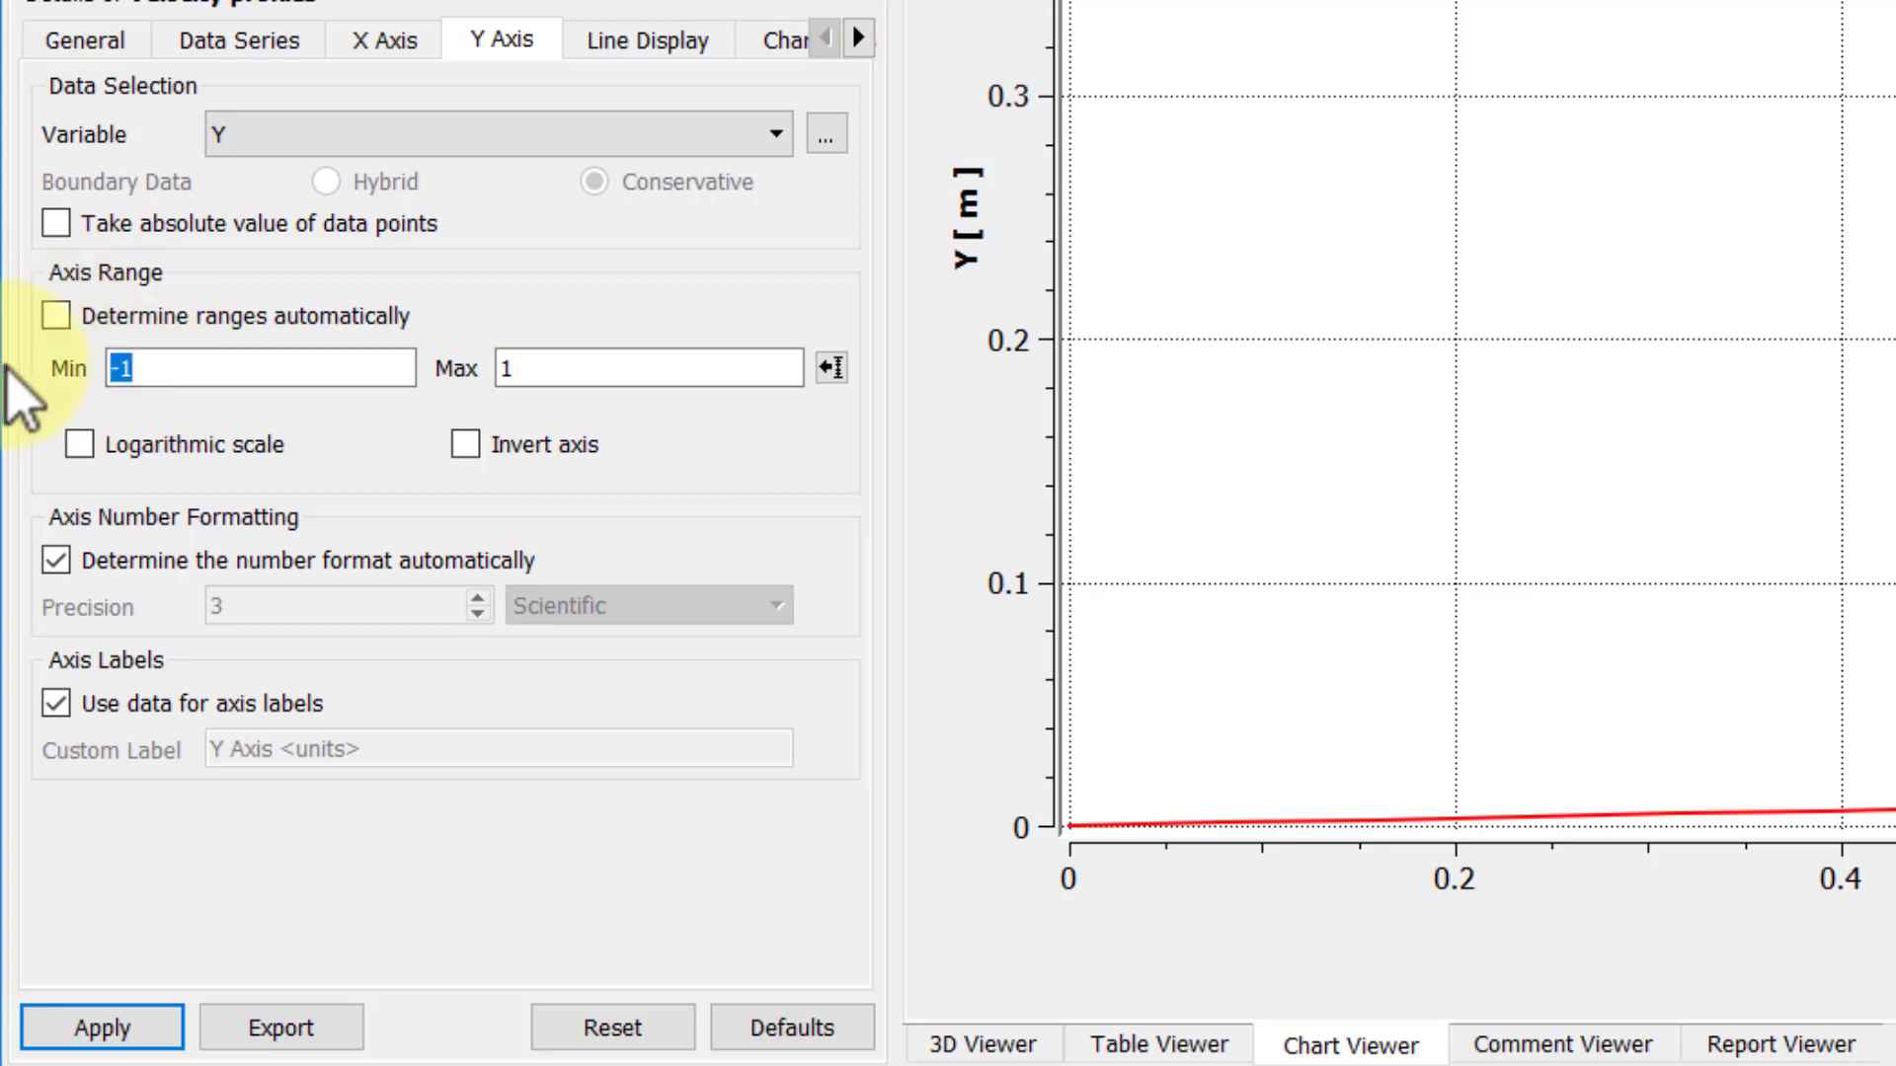
{"action": "type", "text": "0"}
{"action": "left_click_drag", "start_coordinate": [584, 368], "coordinate": [385, 367]}
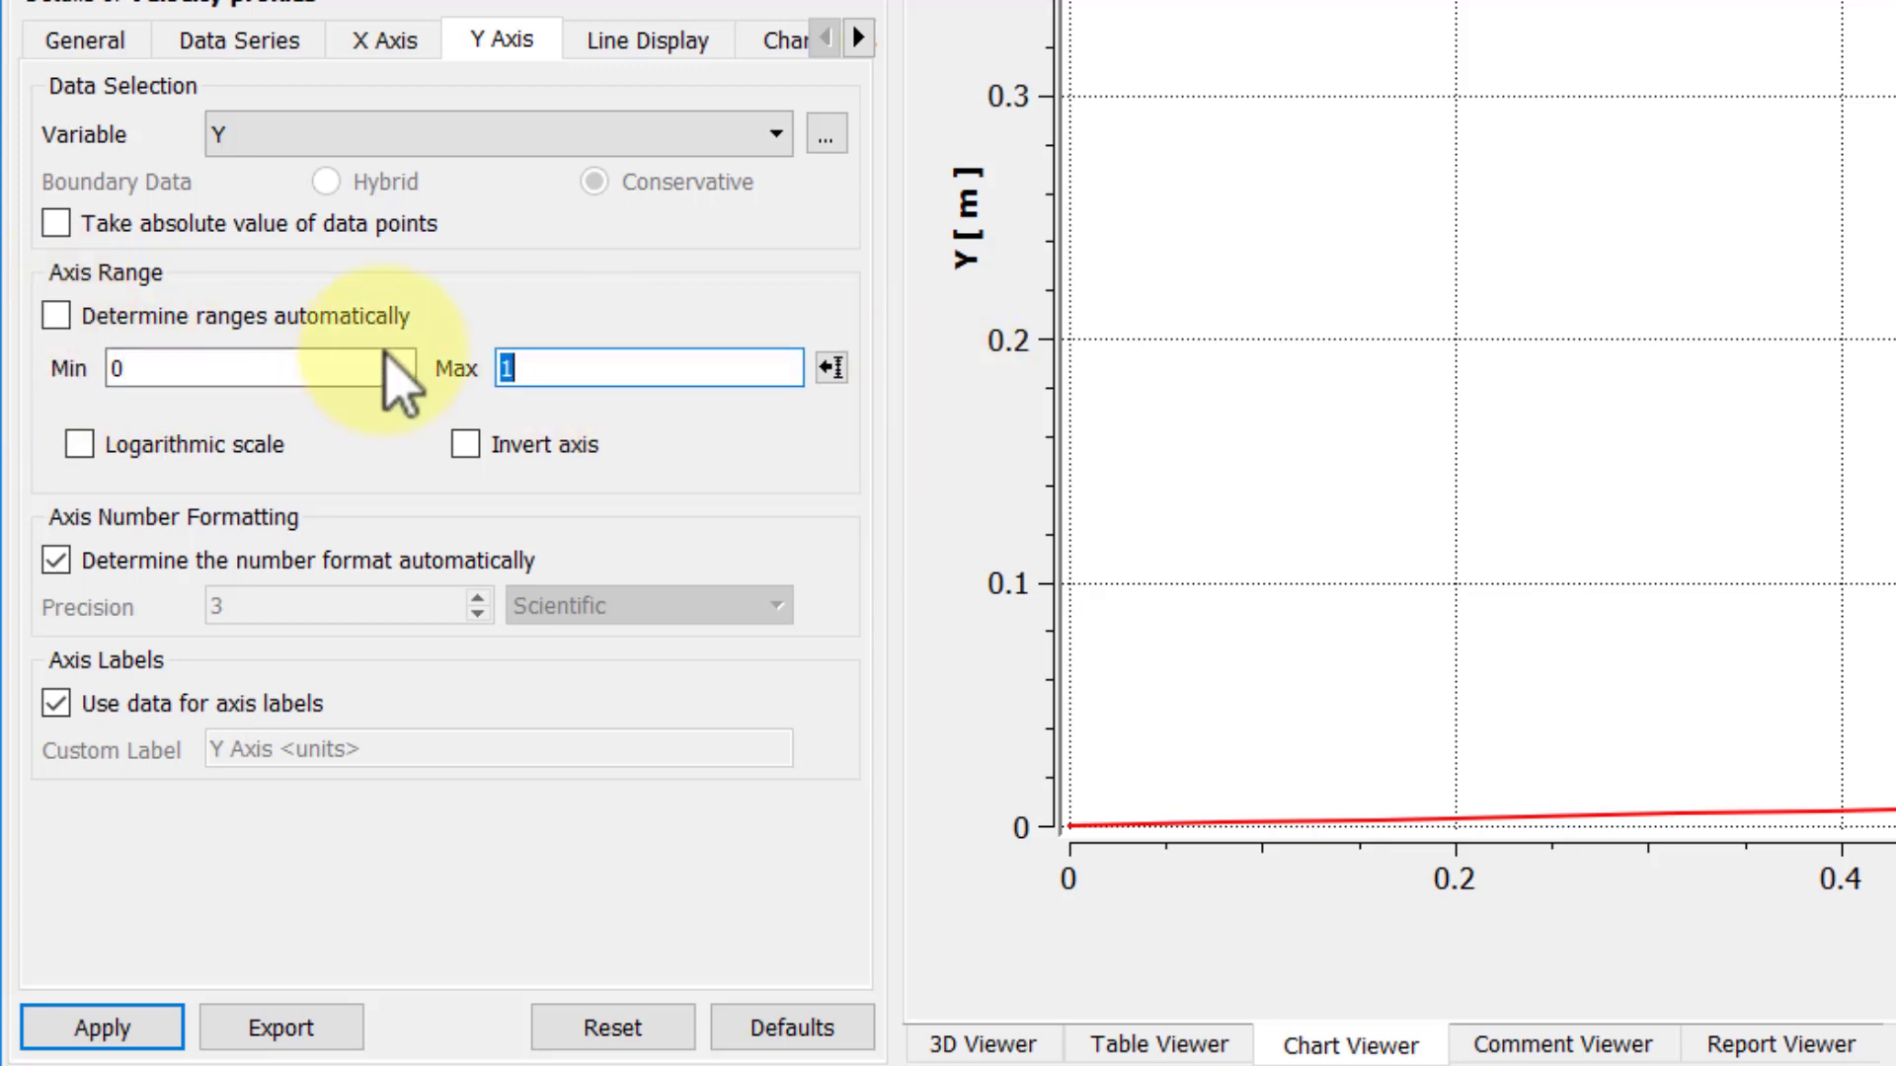
{"action": "type", "text": "0.4"}
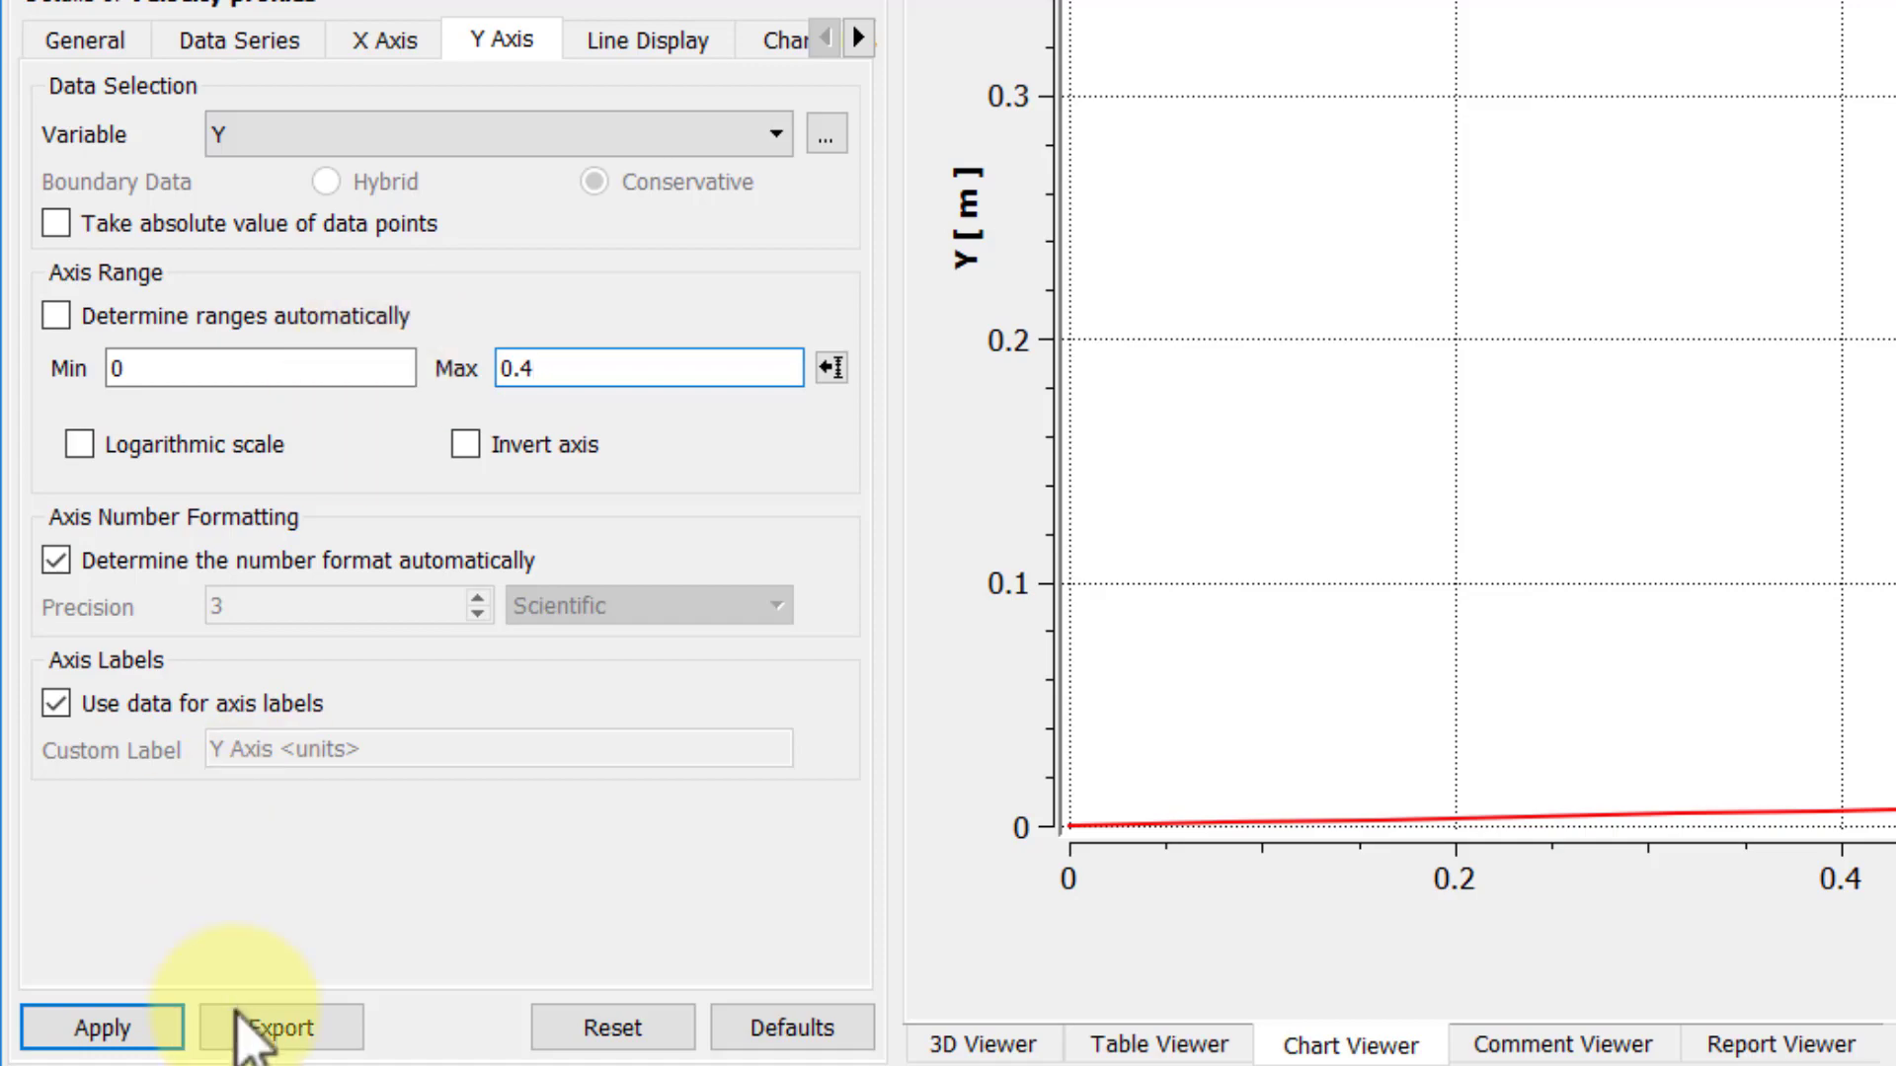
{"action": "left_click", "coordinate": [139, 1023]}
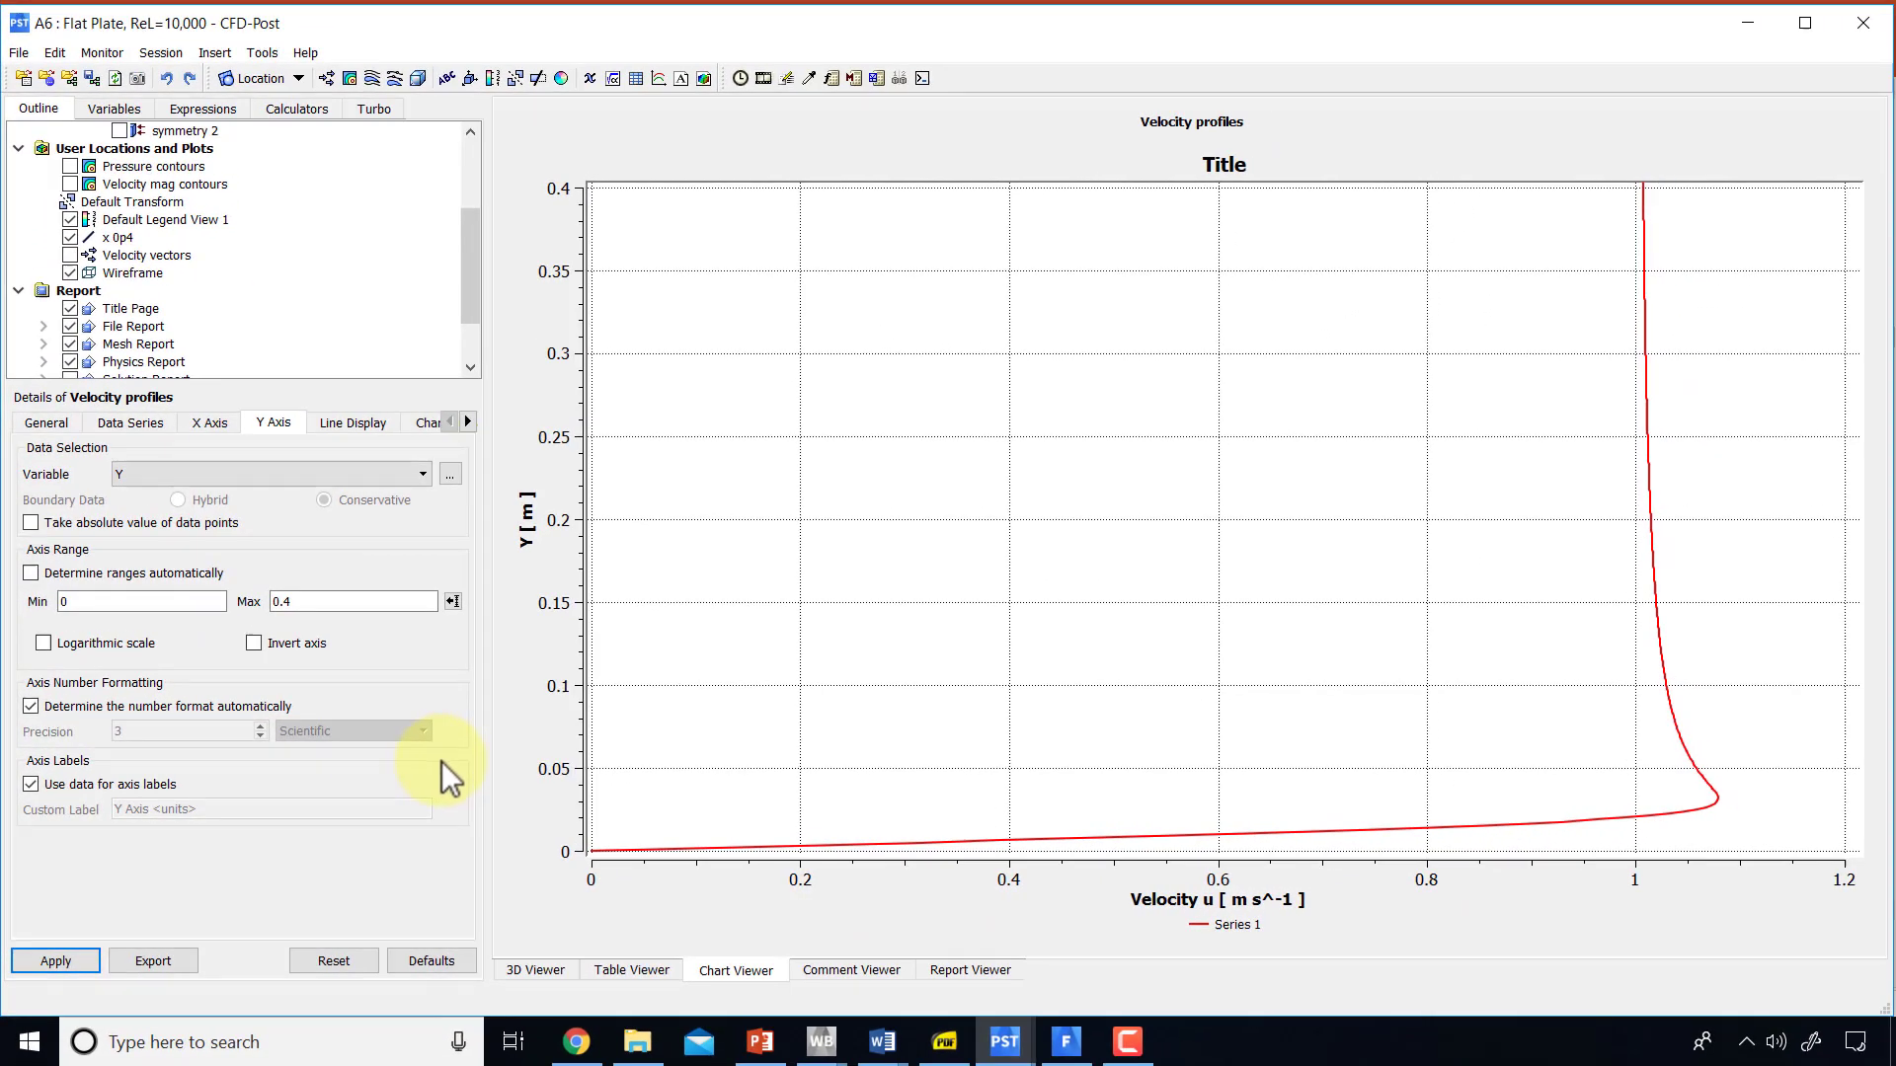
{"action": "double_click", "coordinate": [308, 601]}
{"action": "left_click", "coordinate": [55, 960]}
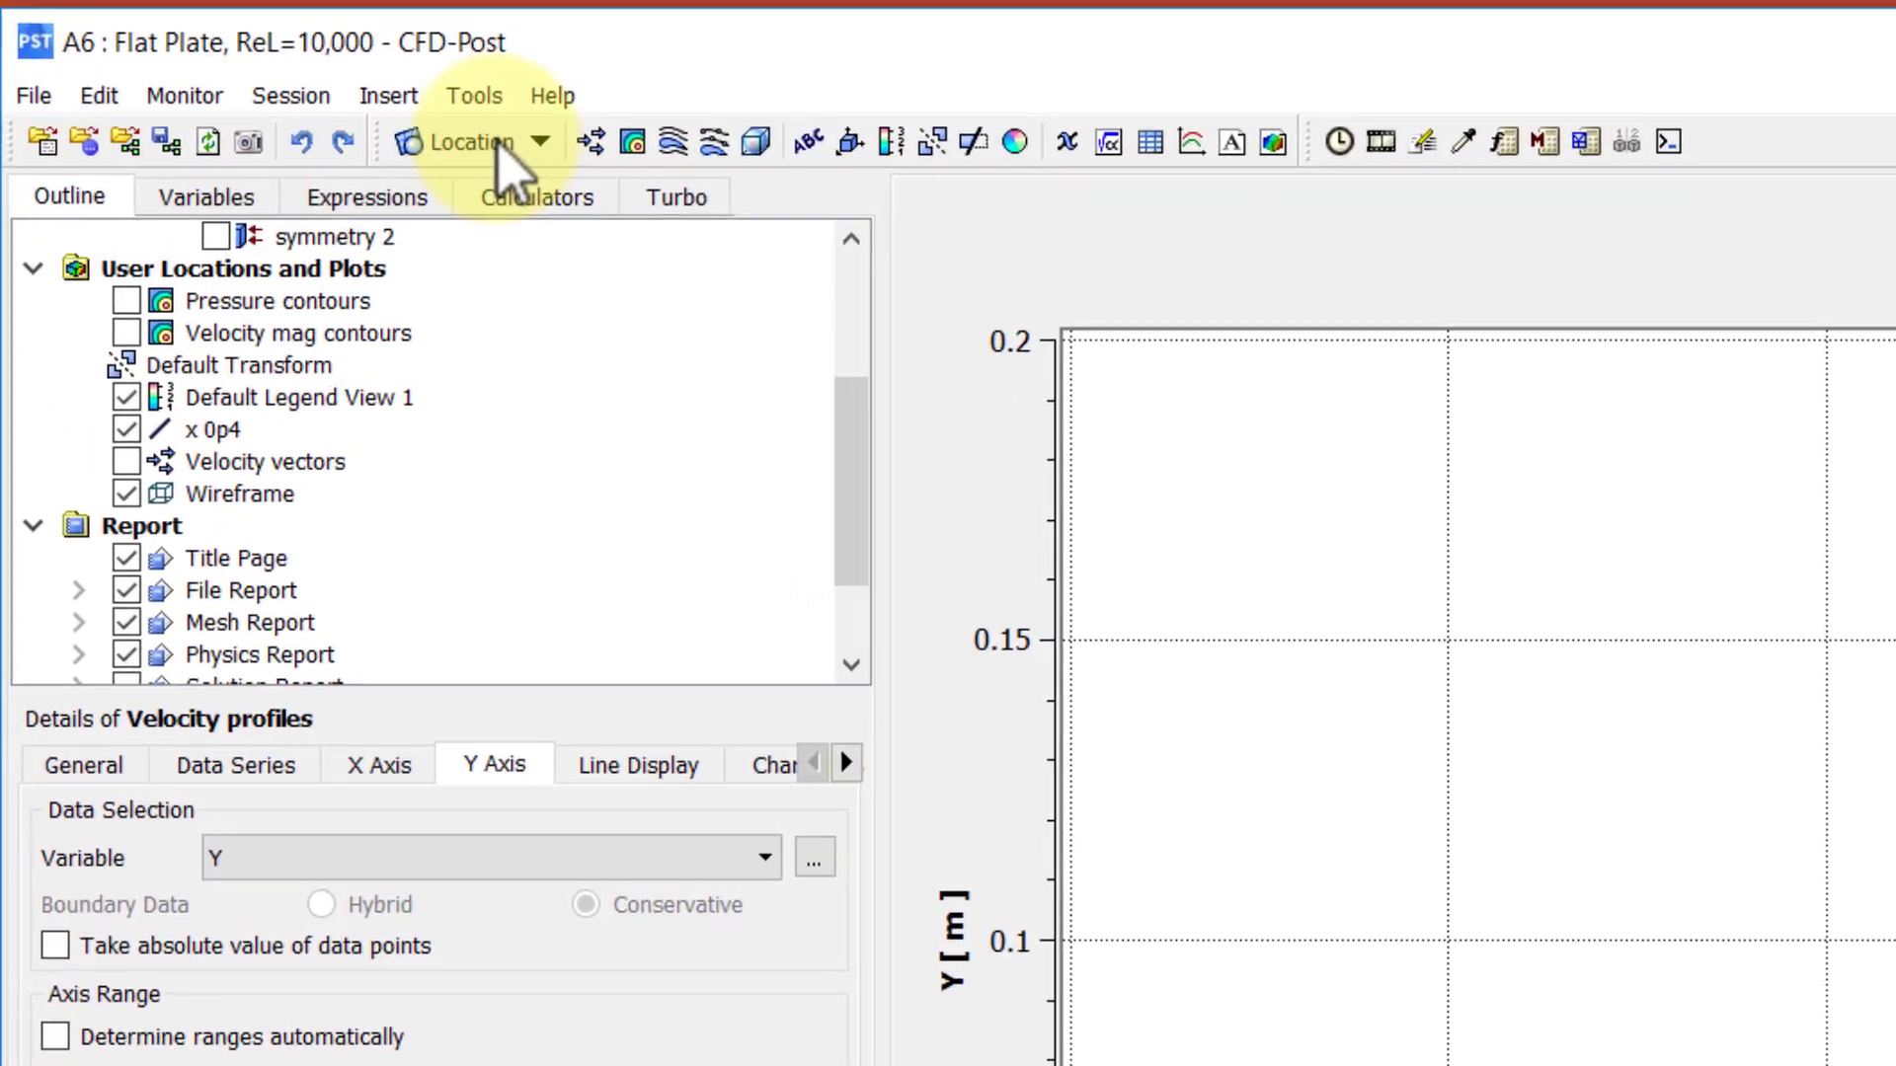
- Duplicate line x 0p4 as a new line named x 0p8
{"action": "left_click", "coordinate": [208, 428]}
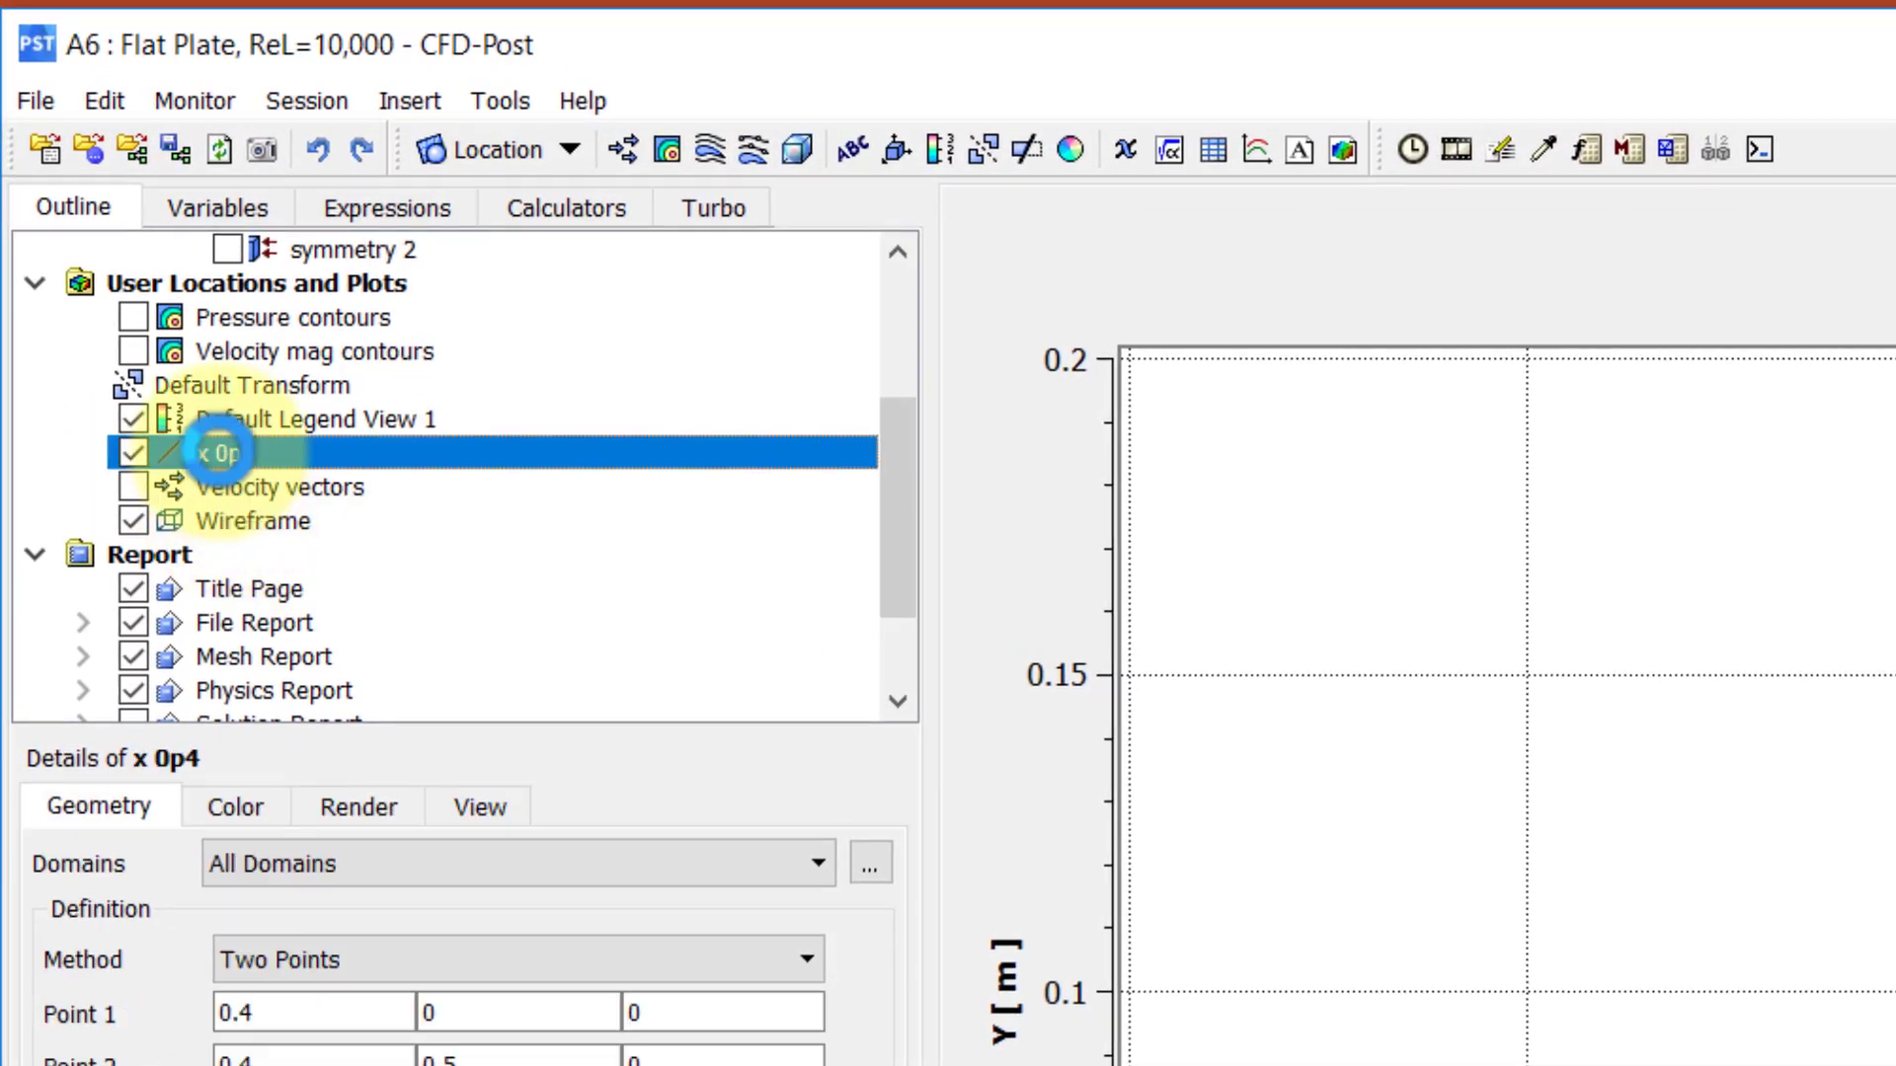
{"action": "right_click", "coordinate": [218, 452]}
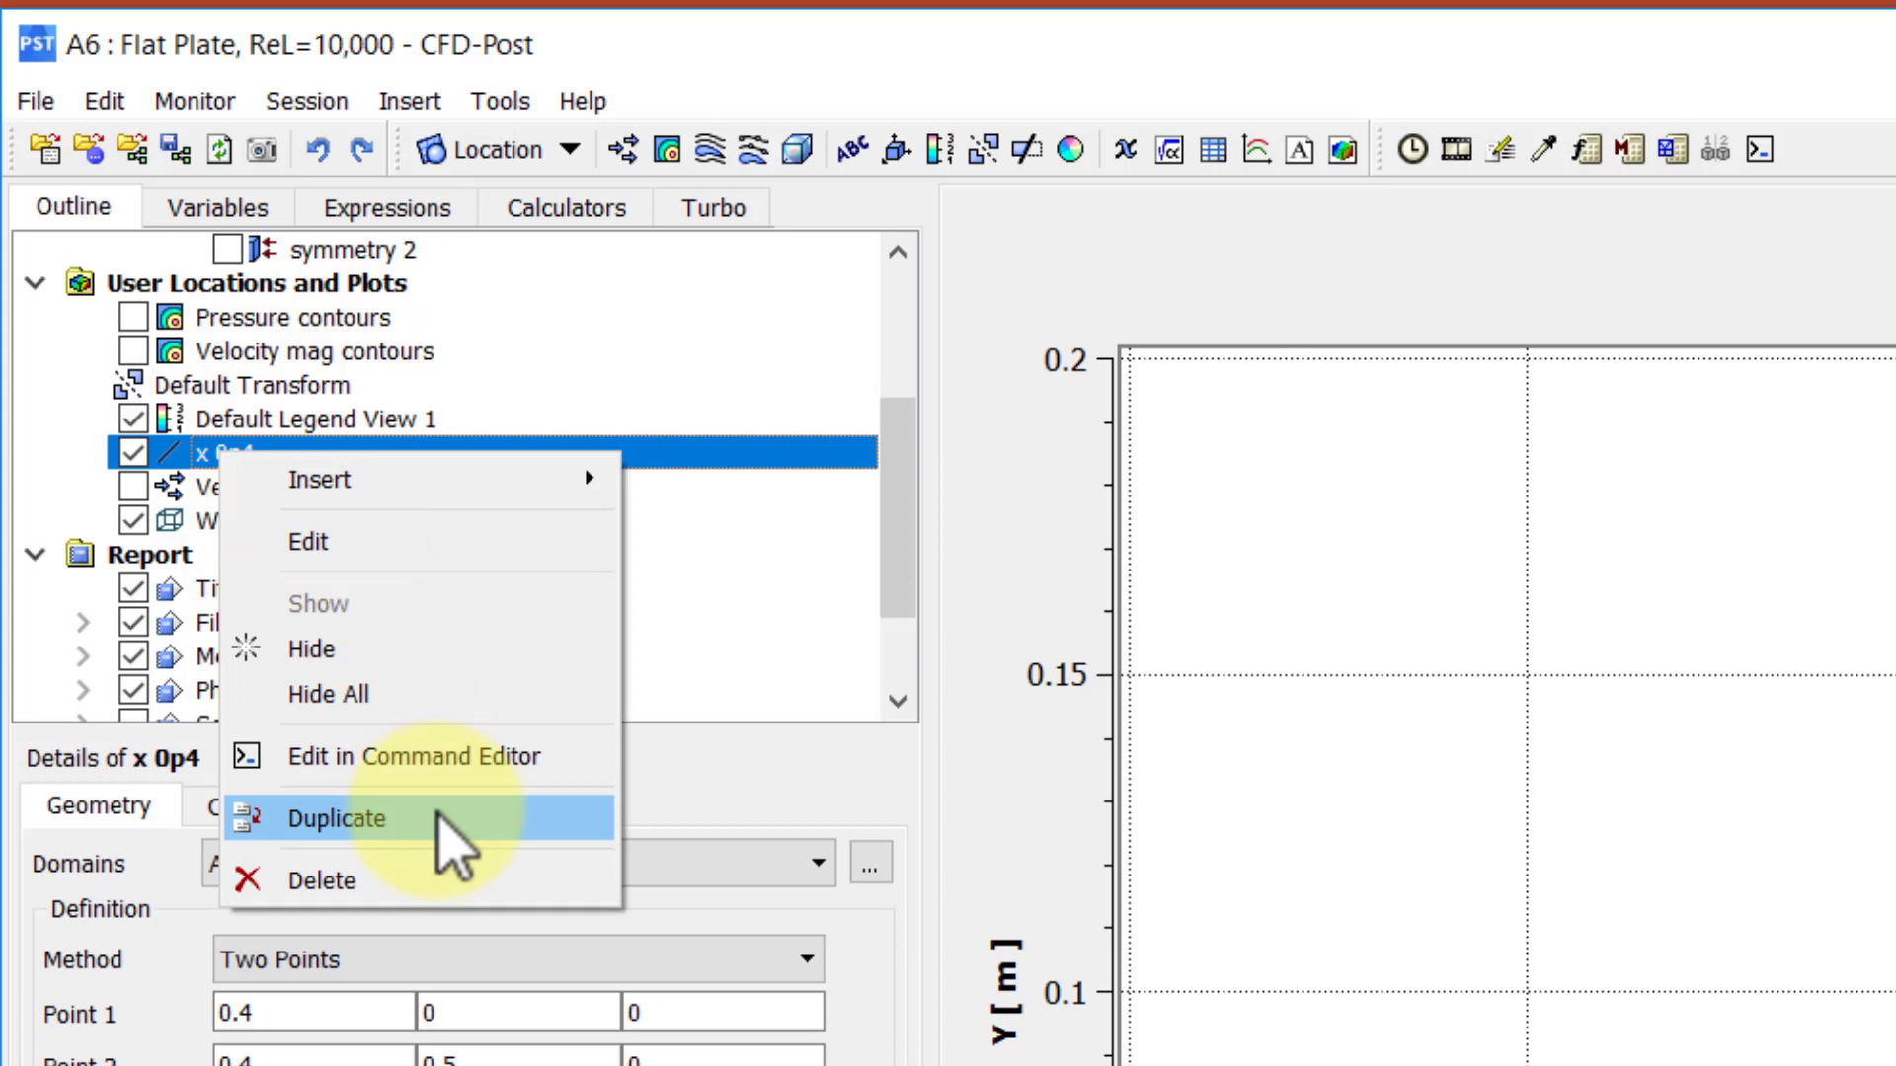
{"action": "left_click", "coordinate": [438, 818]}
{"action": "left_click", "coordinate": [681, 915]}
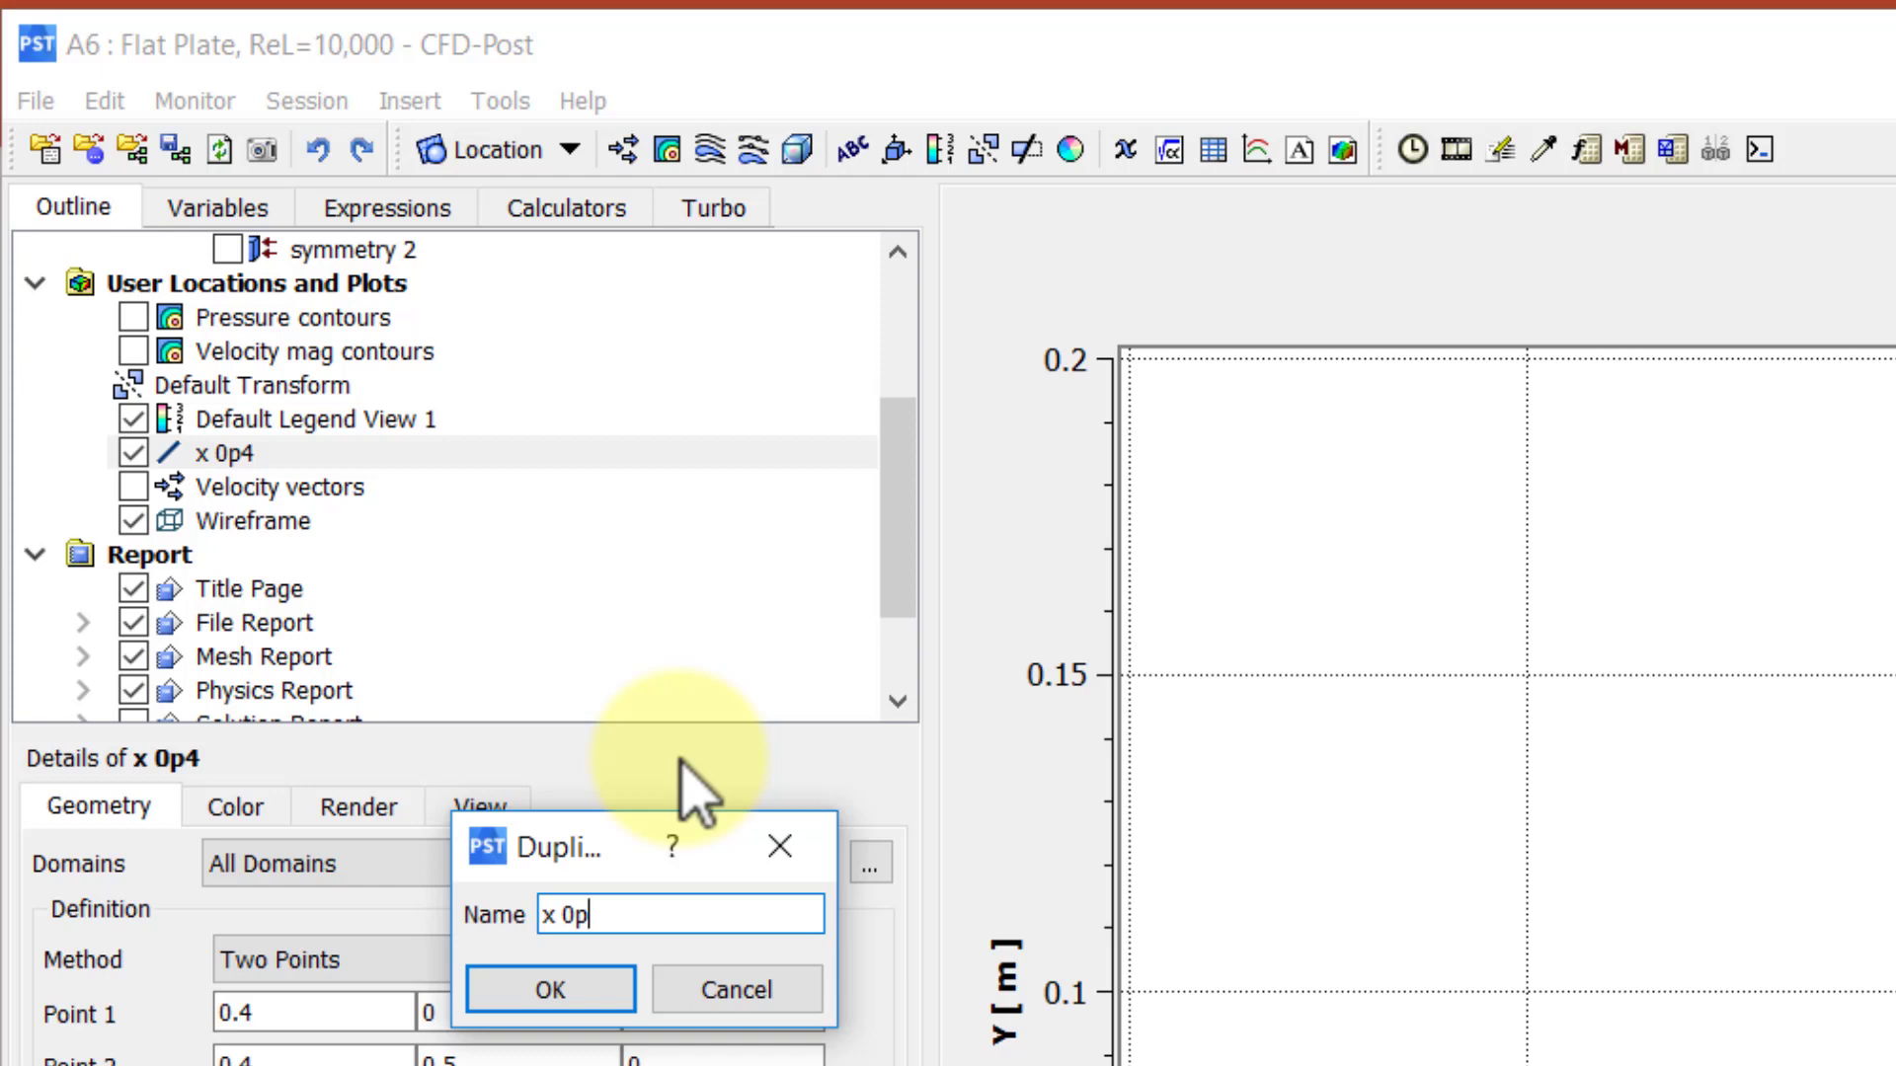
{"action": "left_click", "coordinate": [562, 988]}
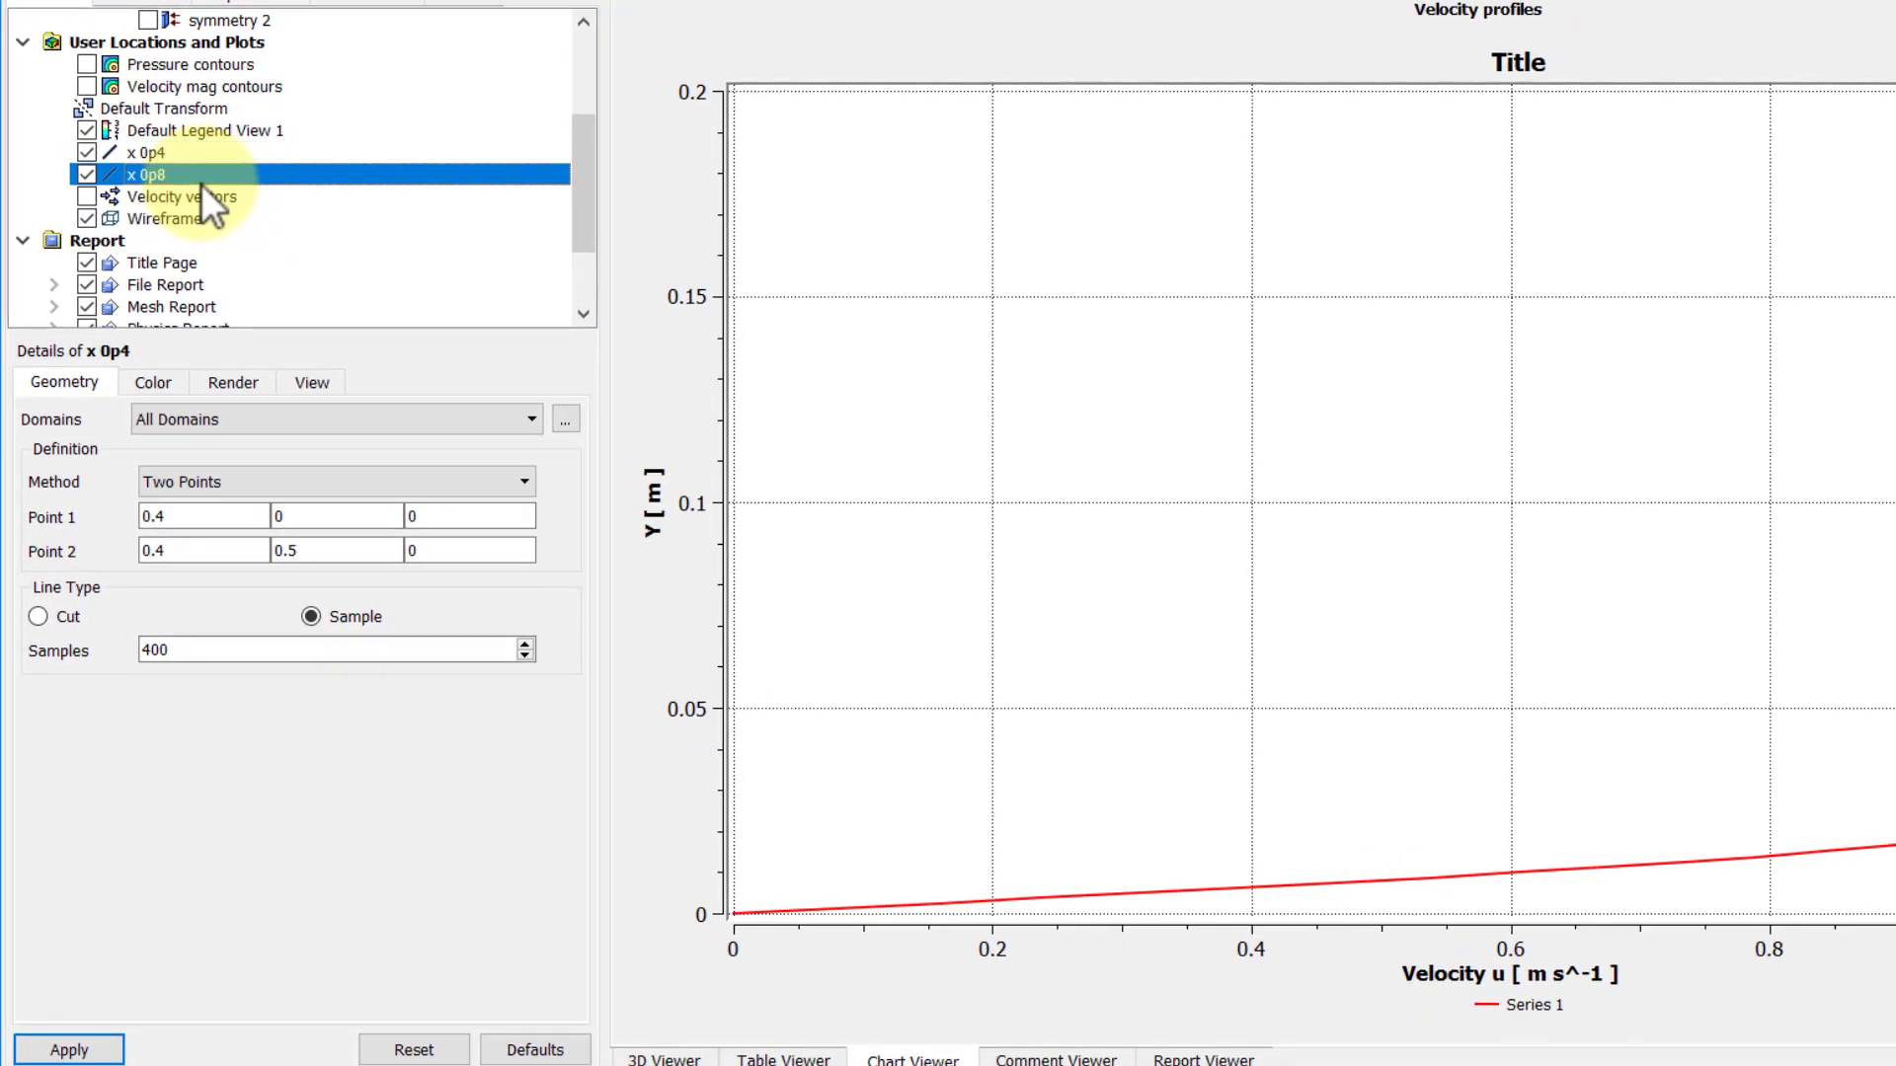
{"action": "left_click", "coordinate": [200, 181]}
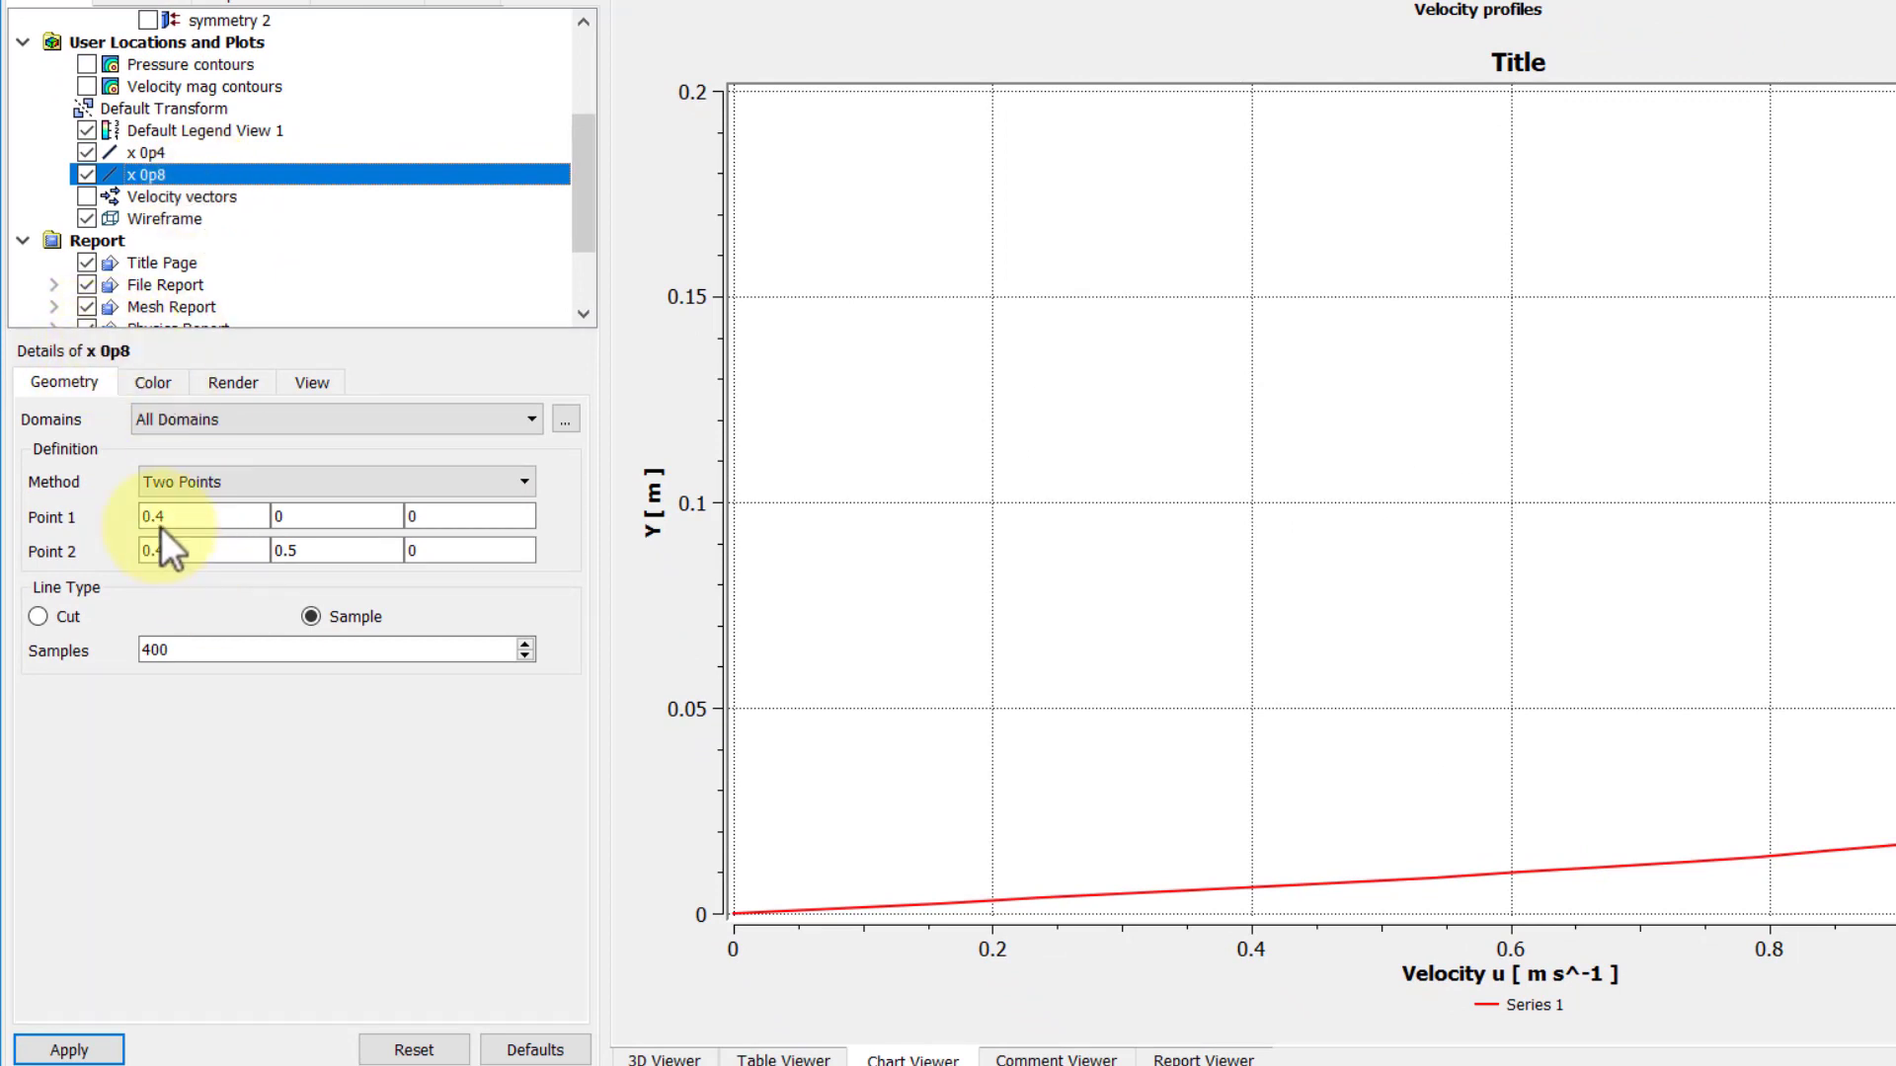
- Set x 0p8's endpoints to (0.8, 0, 0) and (0.8, 0.5, 0) and apply
{"action": "left_click", "coordinate": [186, 520]}
{"action": "key", "text": "BackSpace"}
{"action": "type", "text": "79"}
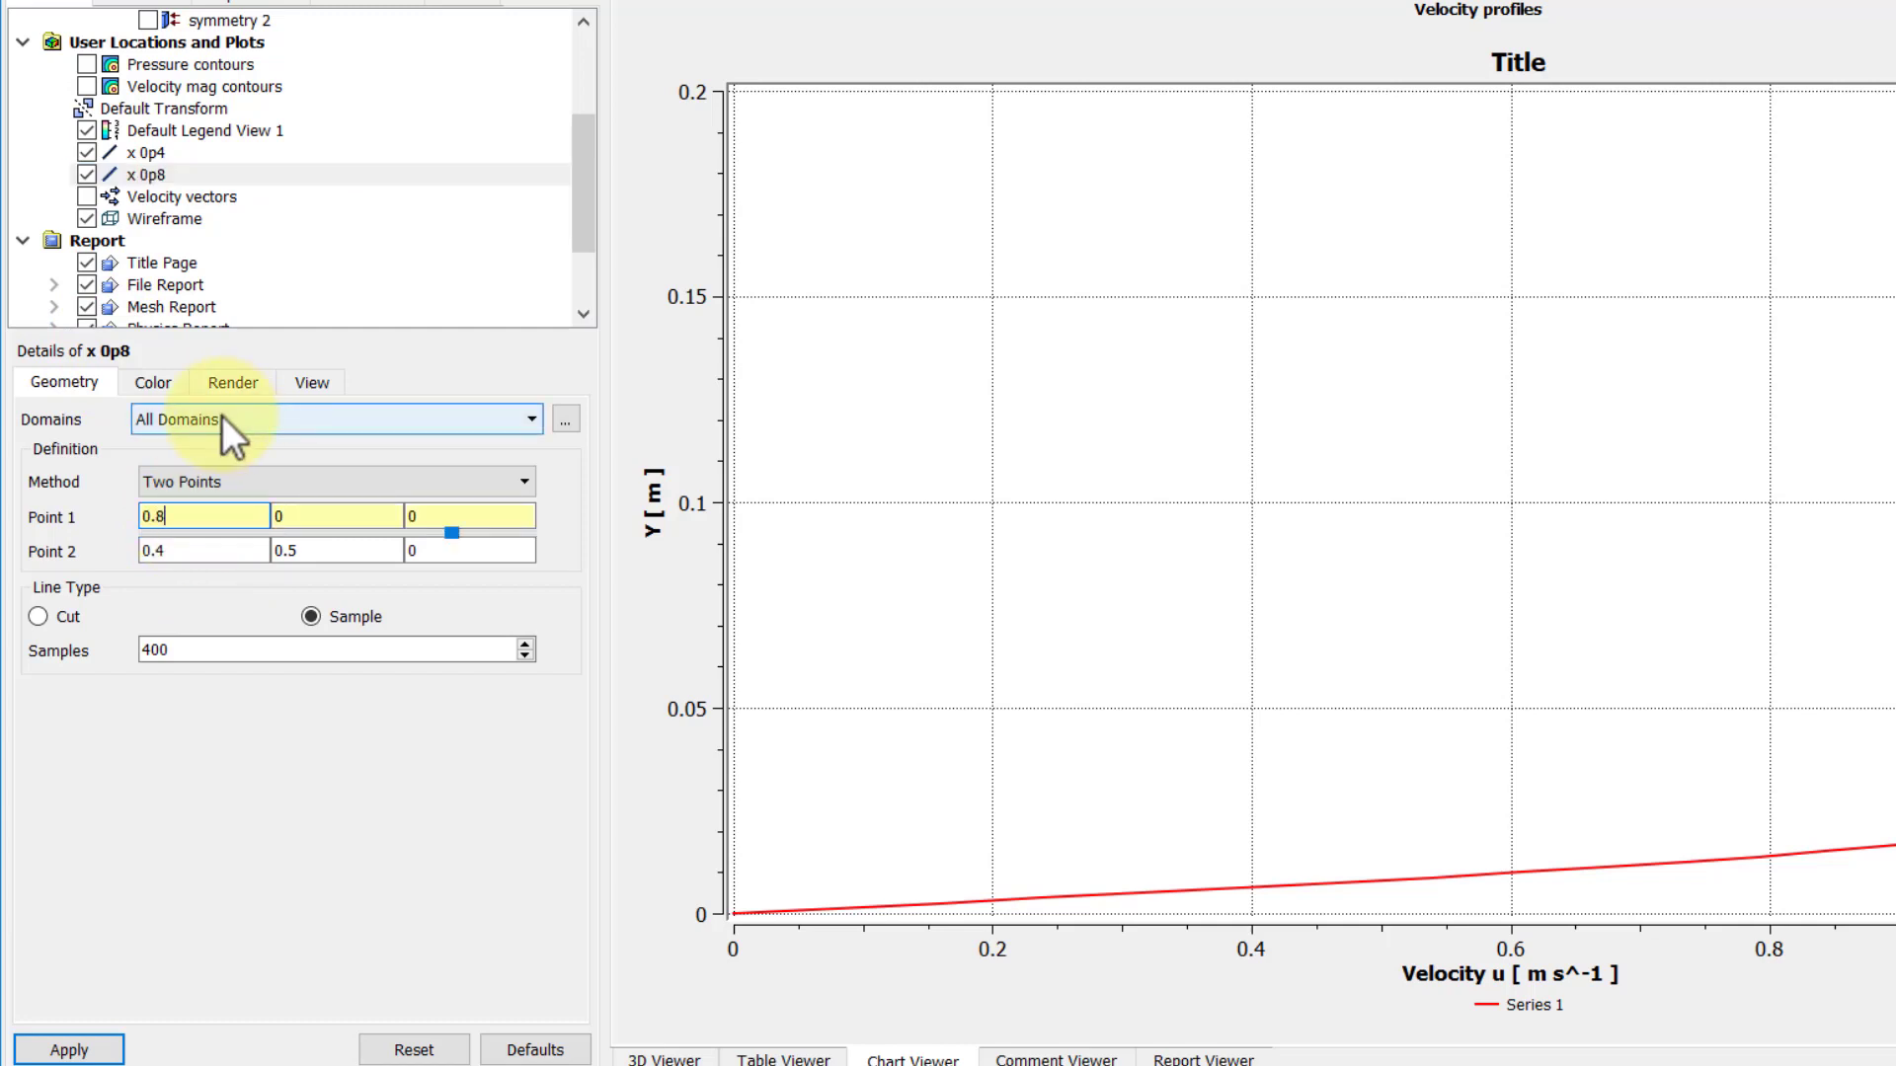
{"action": "left_click", "coordinate": [212, 516]}
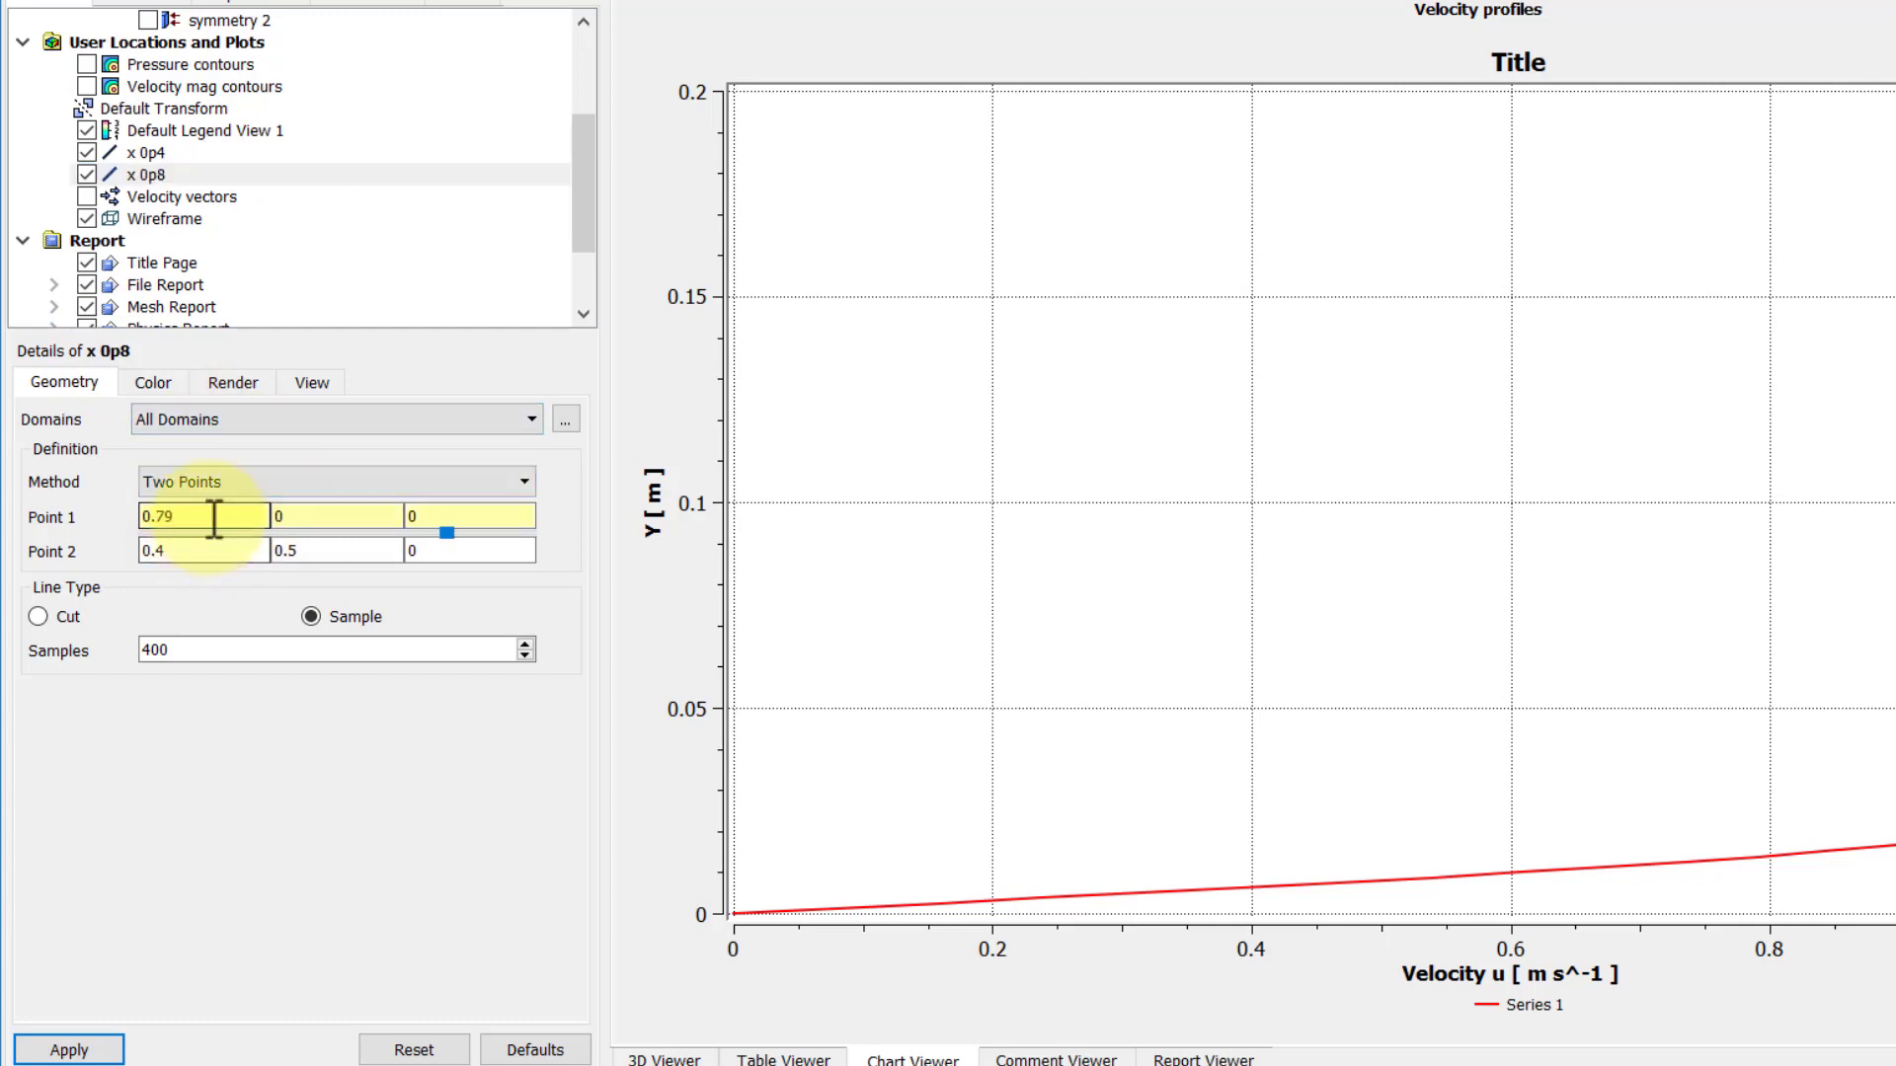
{"action": "key", "text": "BackSpace"}
{"action": "key", "text": "BackSpace"}
{"action": "type", "text": "8"}
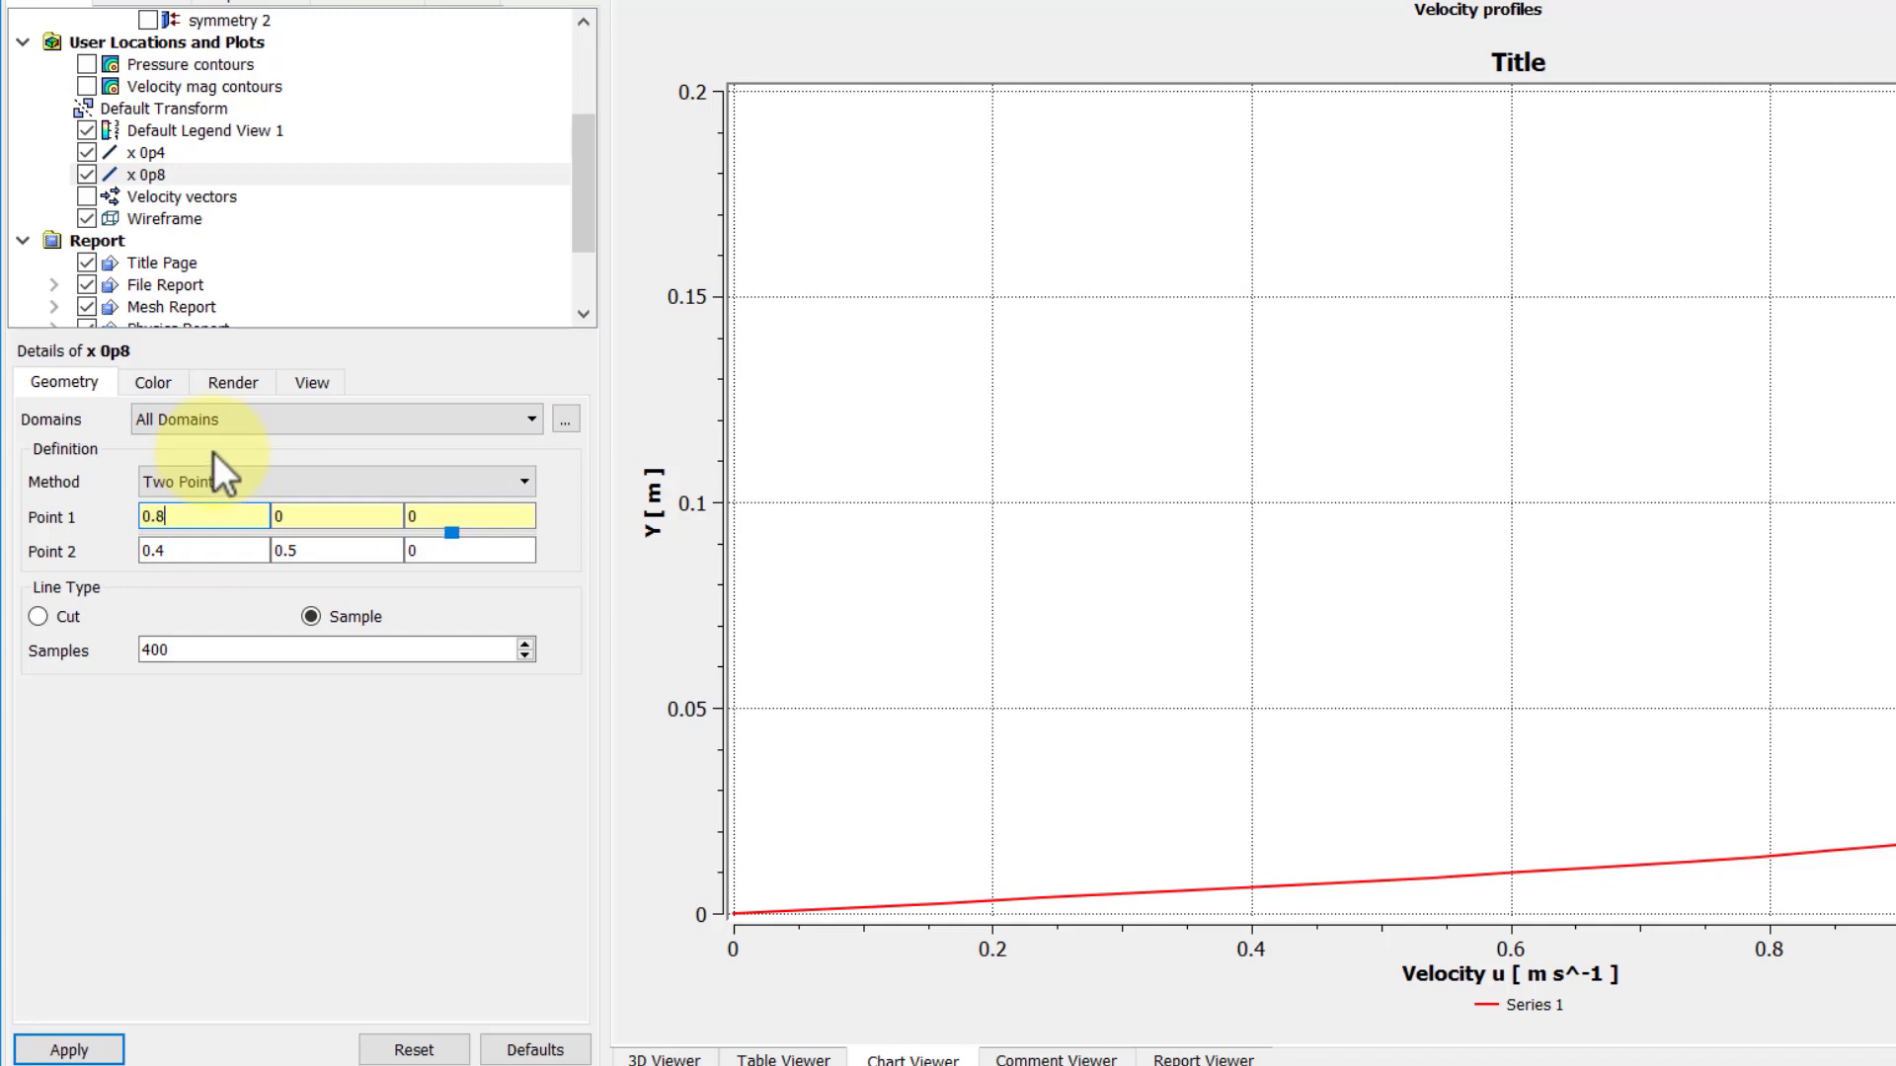
{"action": "left_click", "coordinate": [194, 549]}
{"action": "key", "text": "ctrl+a"}
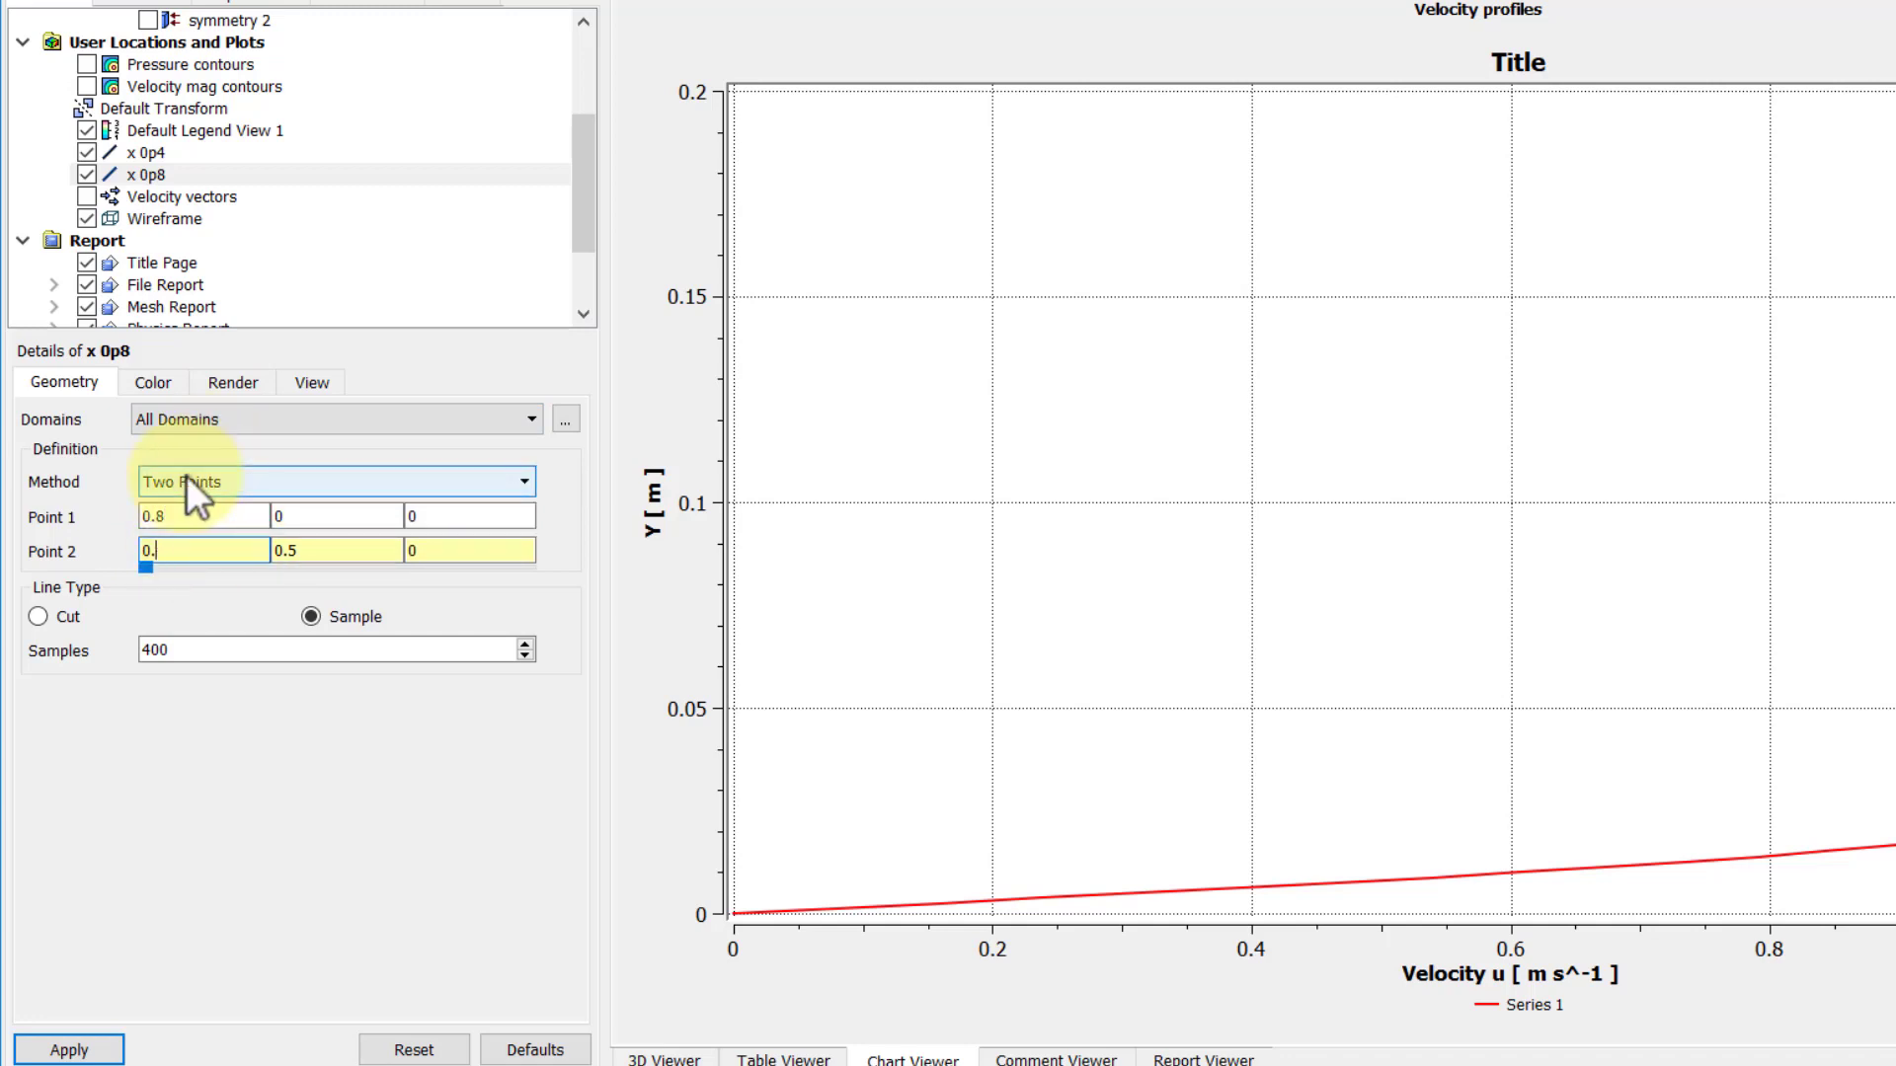
{"action": "type", "text": "0.8"}
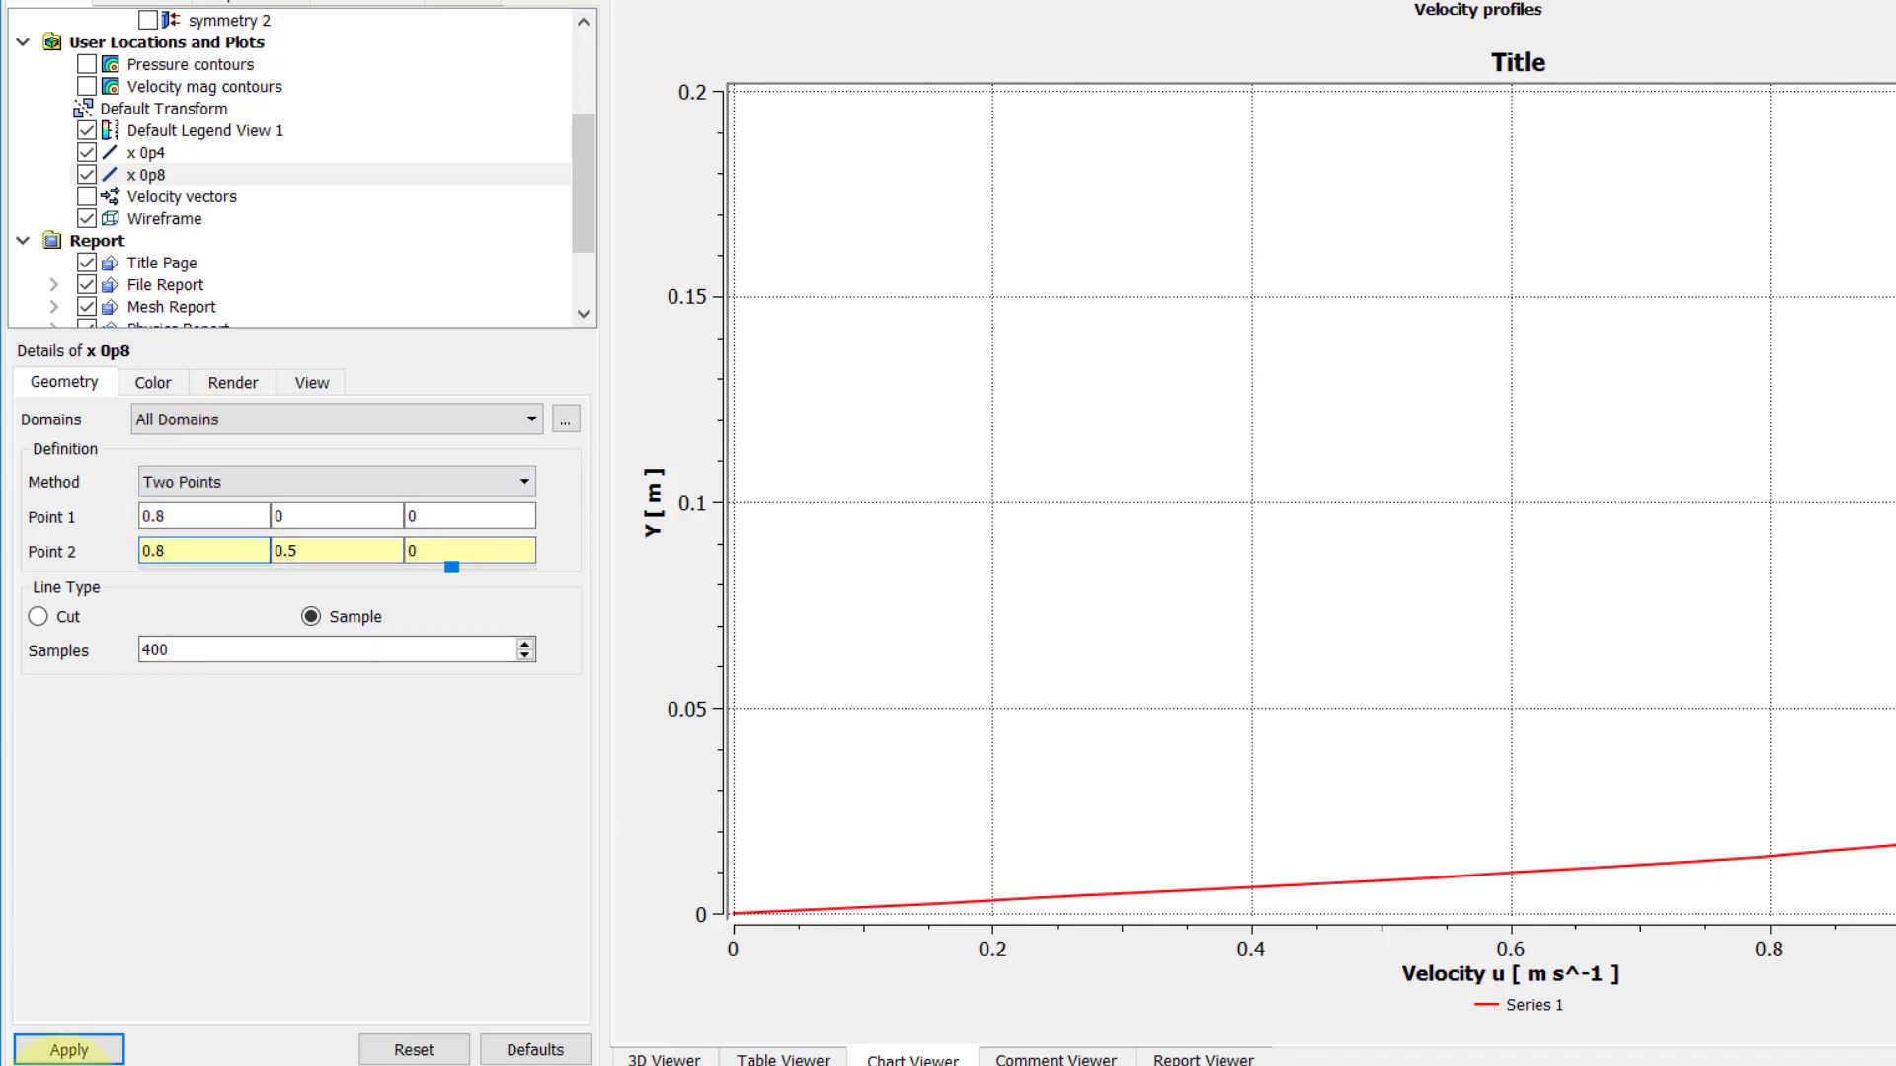
{"action": "left_click", "coordinate": [68, 1048]}
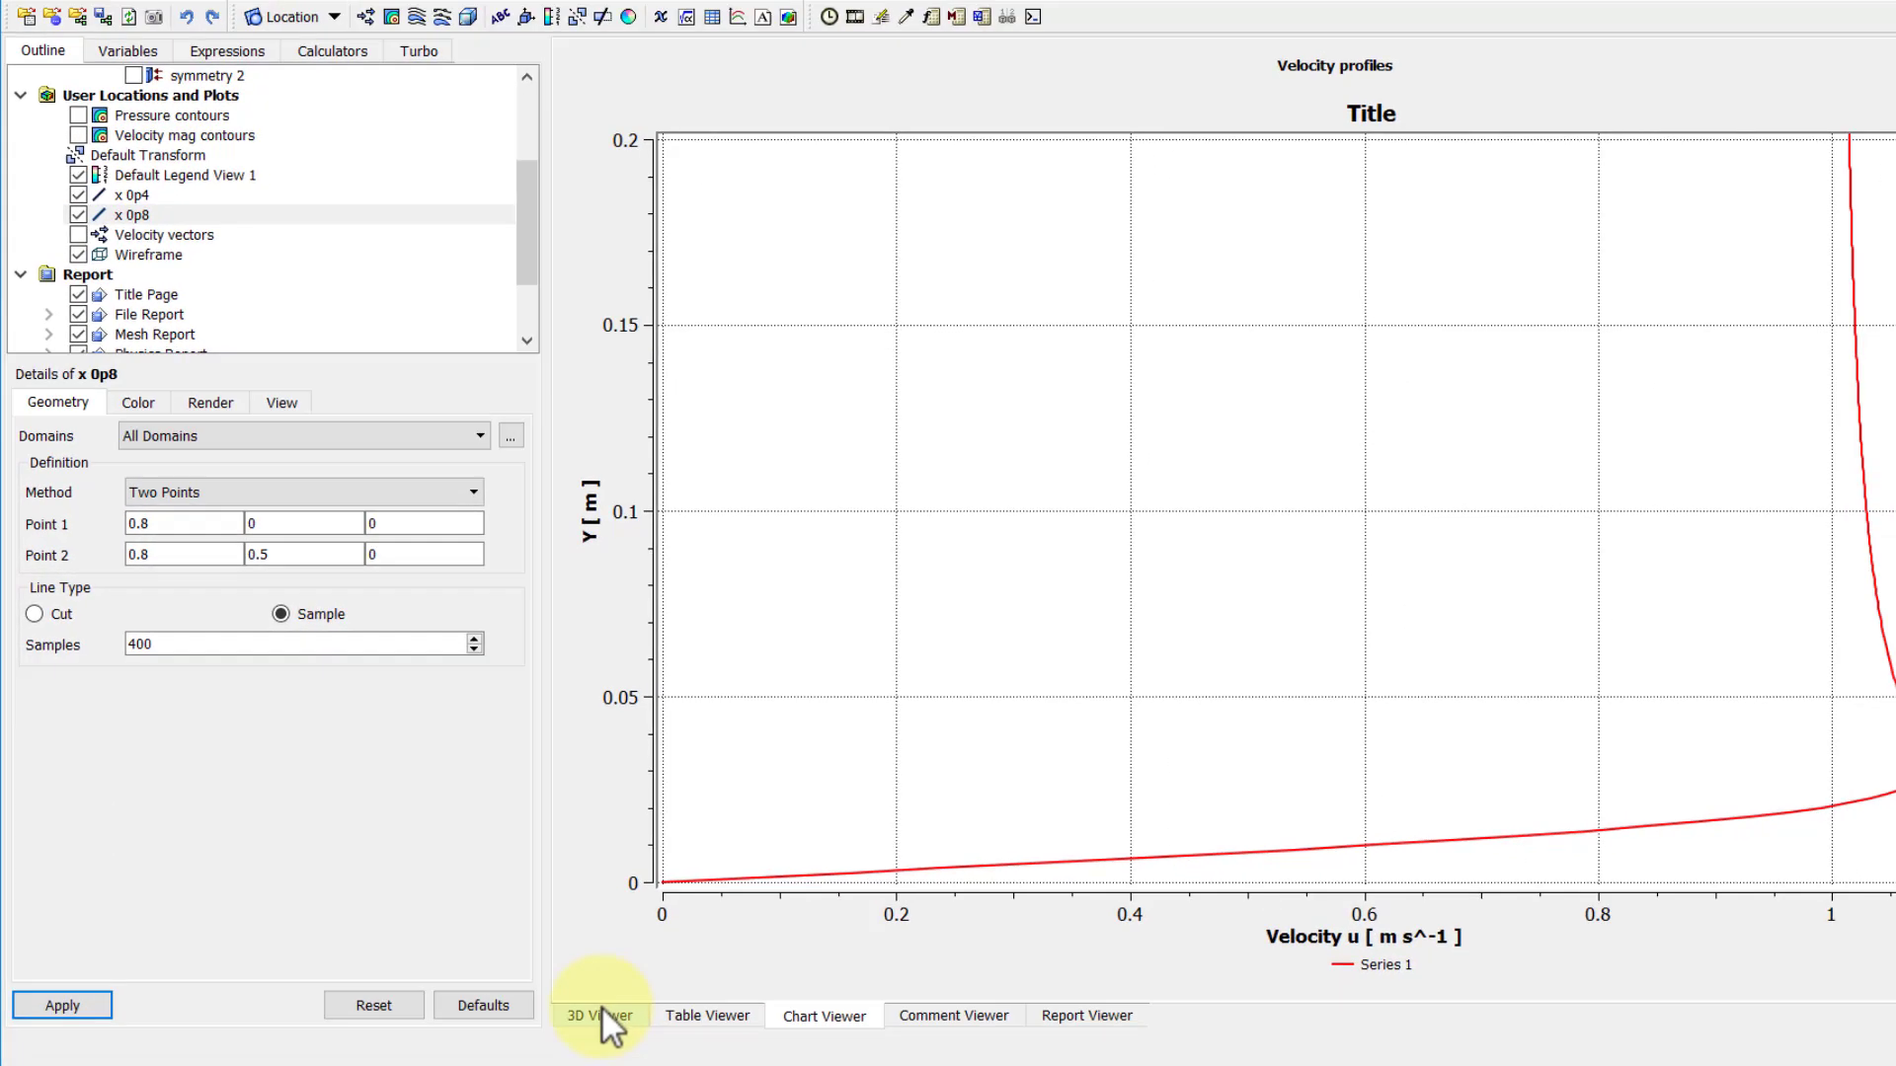
- Check both lines on the geometry, add Series 2 on line x 0p8, then open Windows Ink Workspace
{"action": "left_click", "coordinate": [664, 1060]}
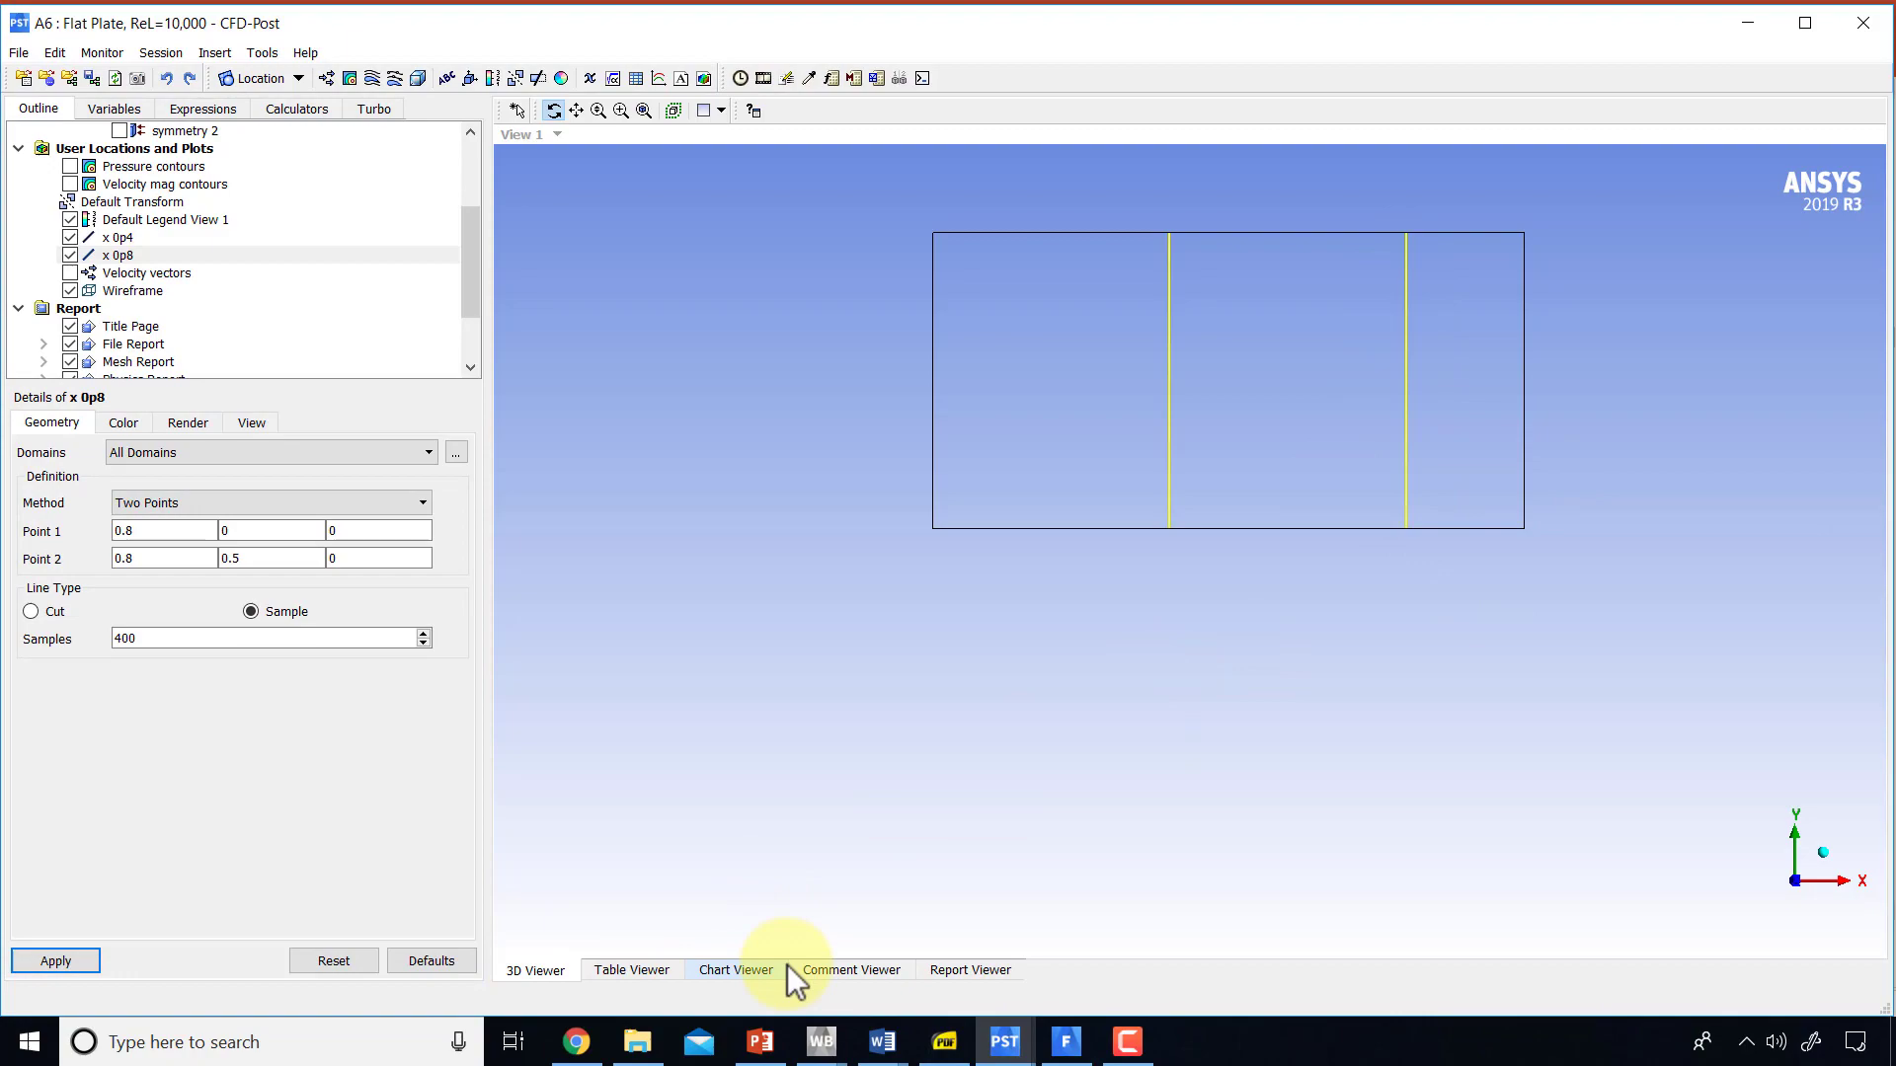
{"action": "left_click", "coordinate": [745, 973]}
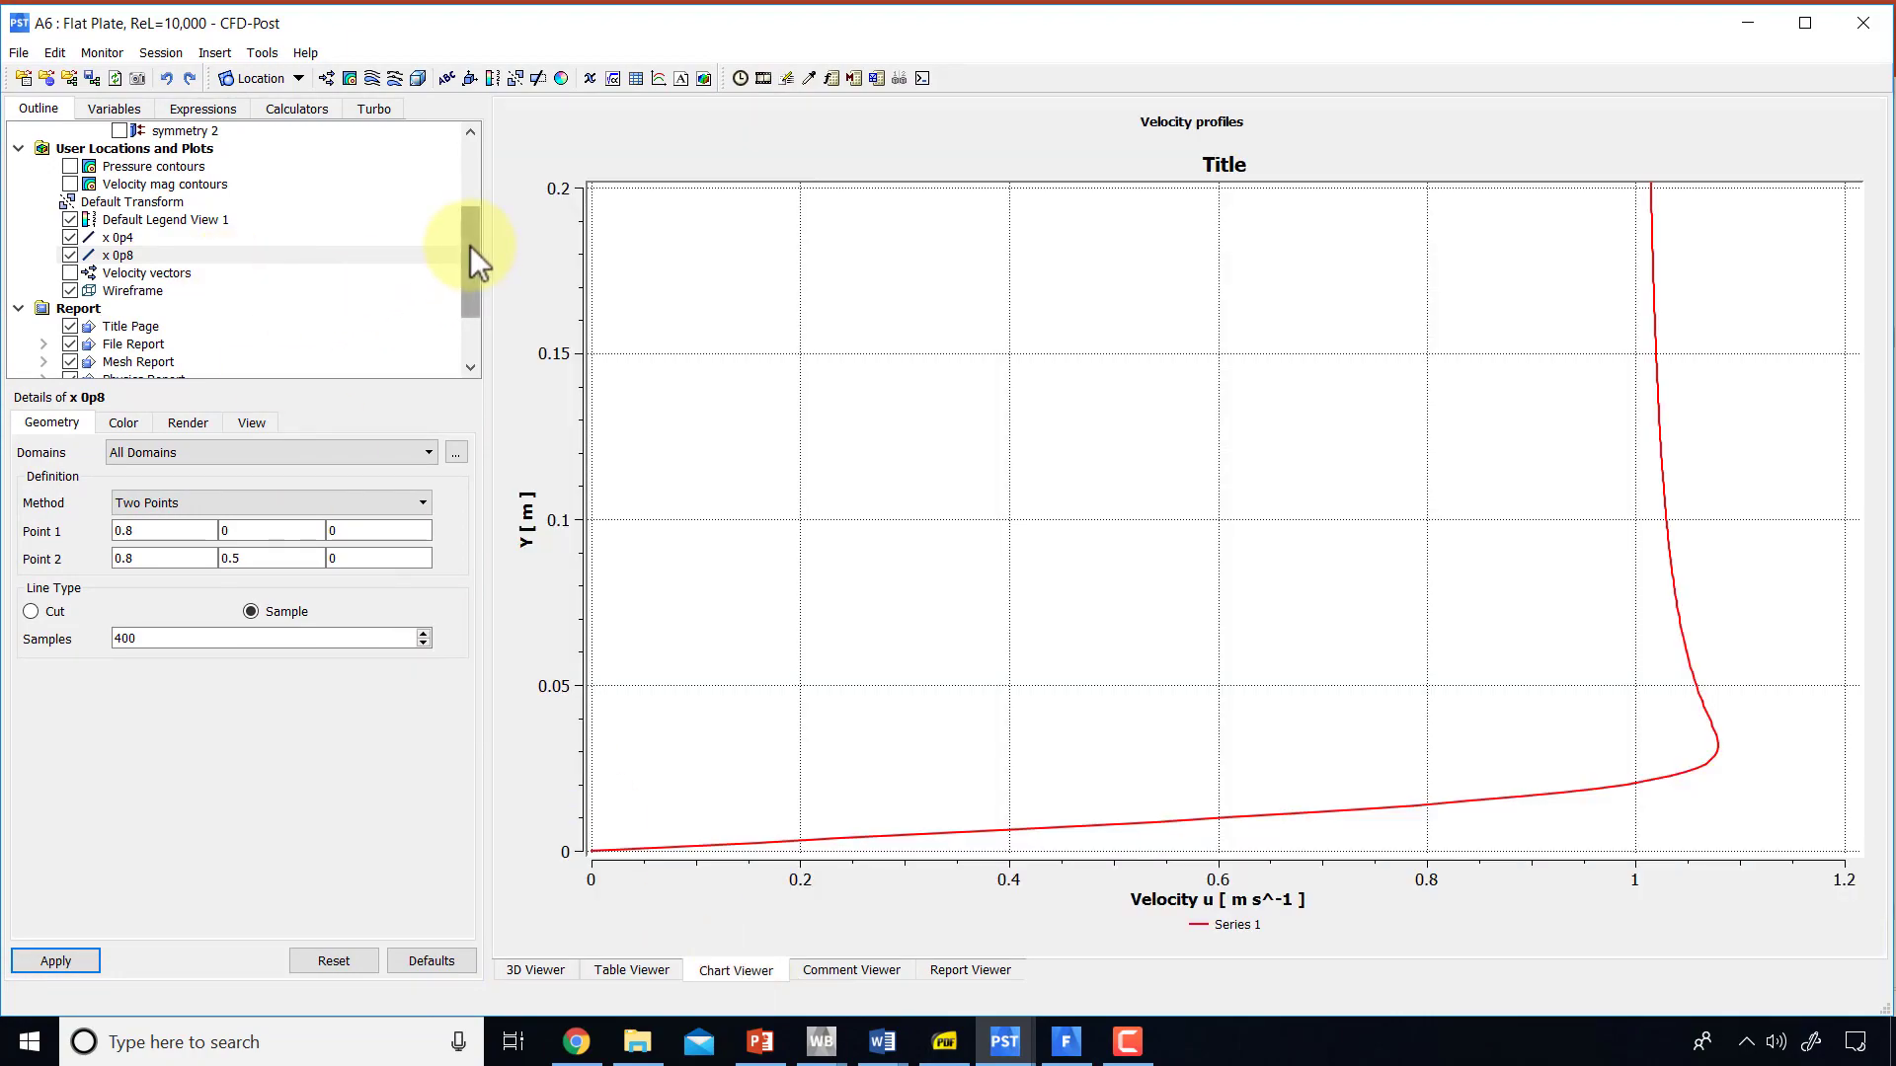
{"action": "scroll", "coordinate": [470, 246], "scroll_direction": "down", "scroll_amount": 2}
{"action": "left_click", "coordinate": [146, 346]}
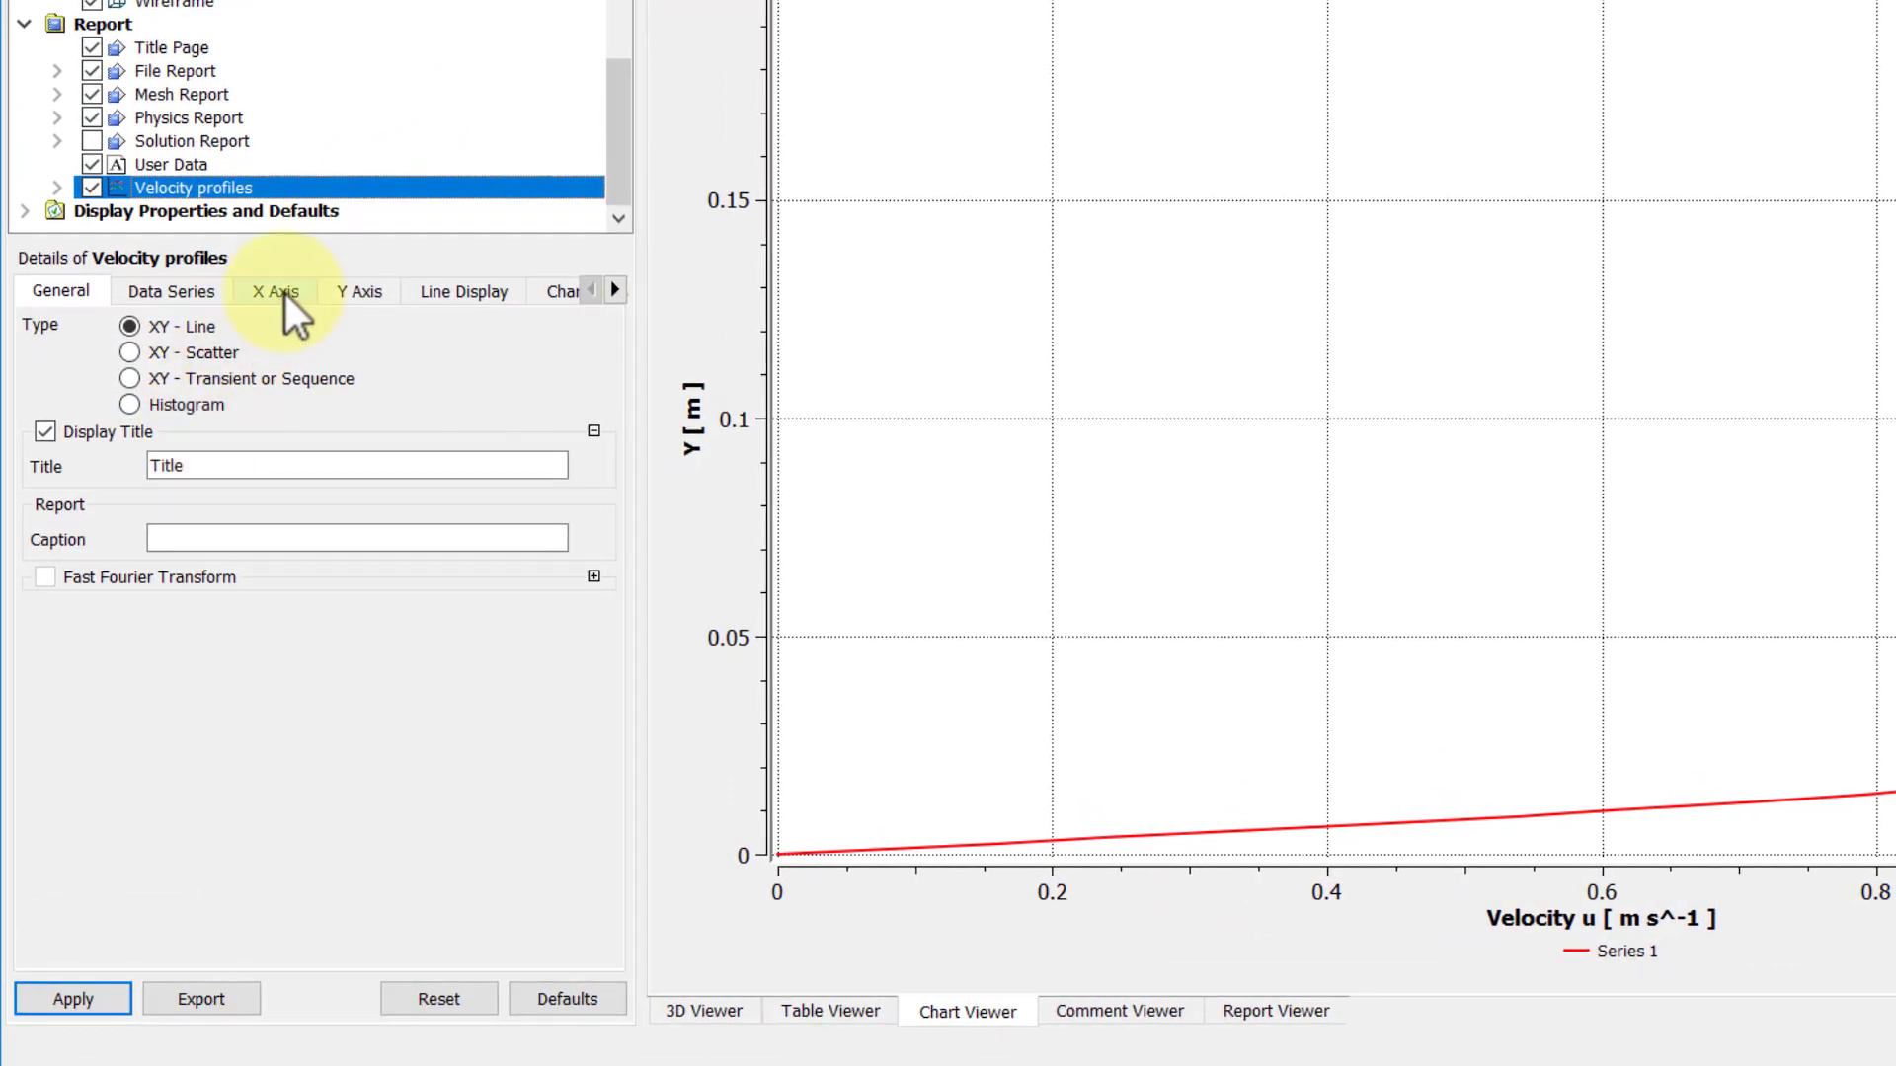
{"action": "left_click", "coordinate": [176, 293]}
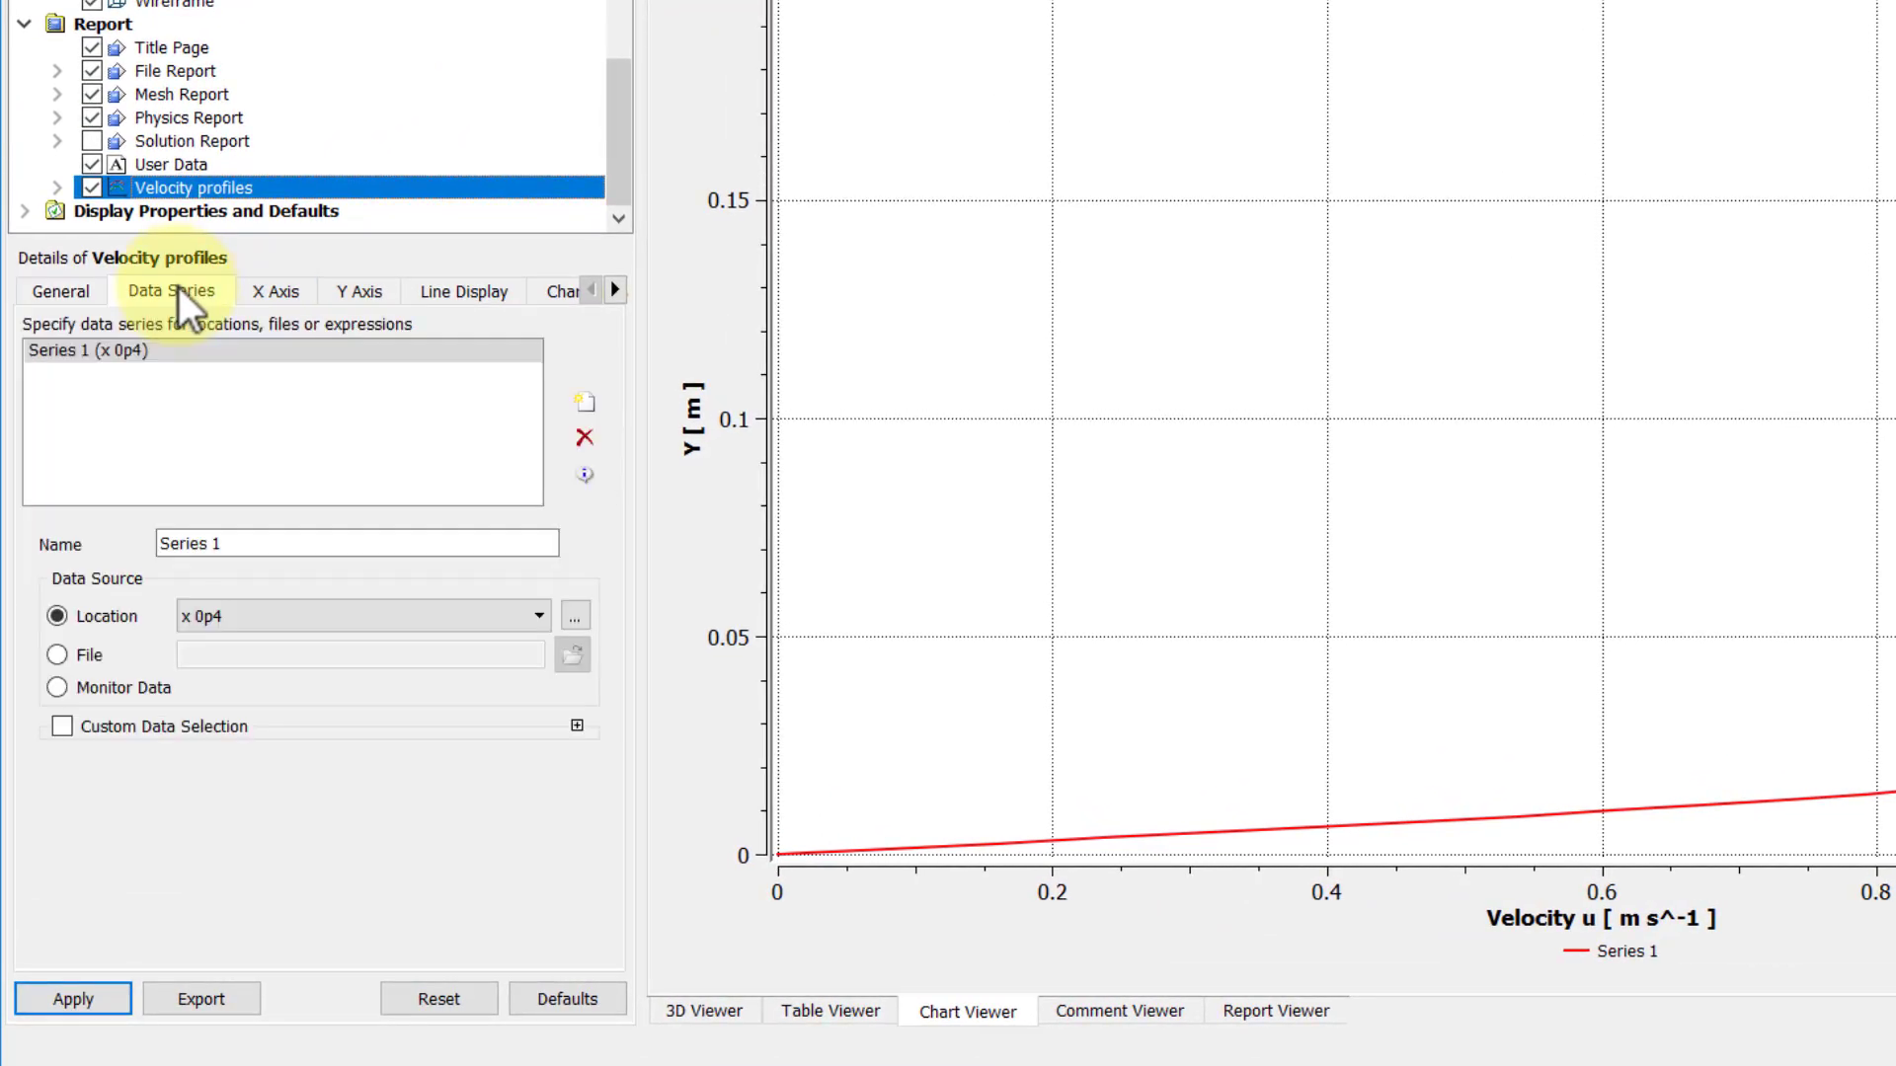
{"action": "left_click", "coordinate": [585, 402]}
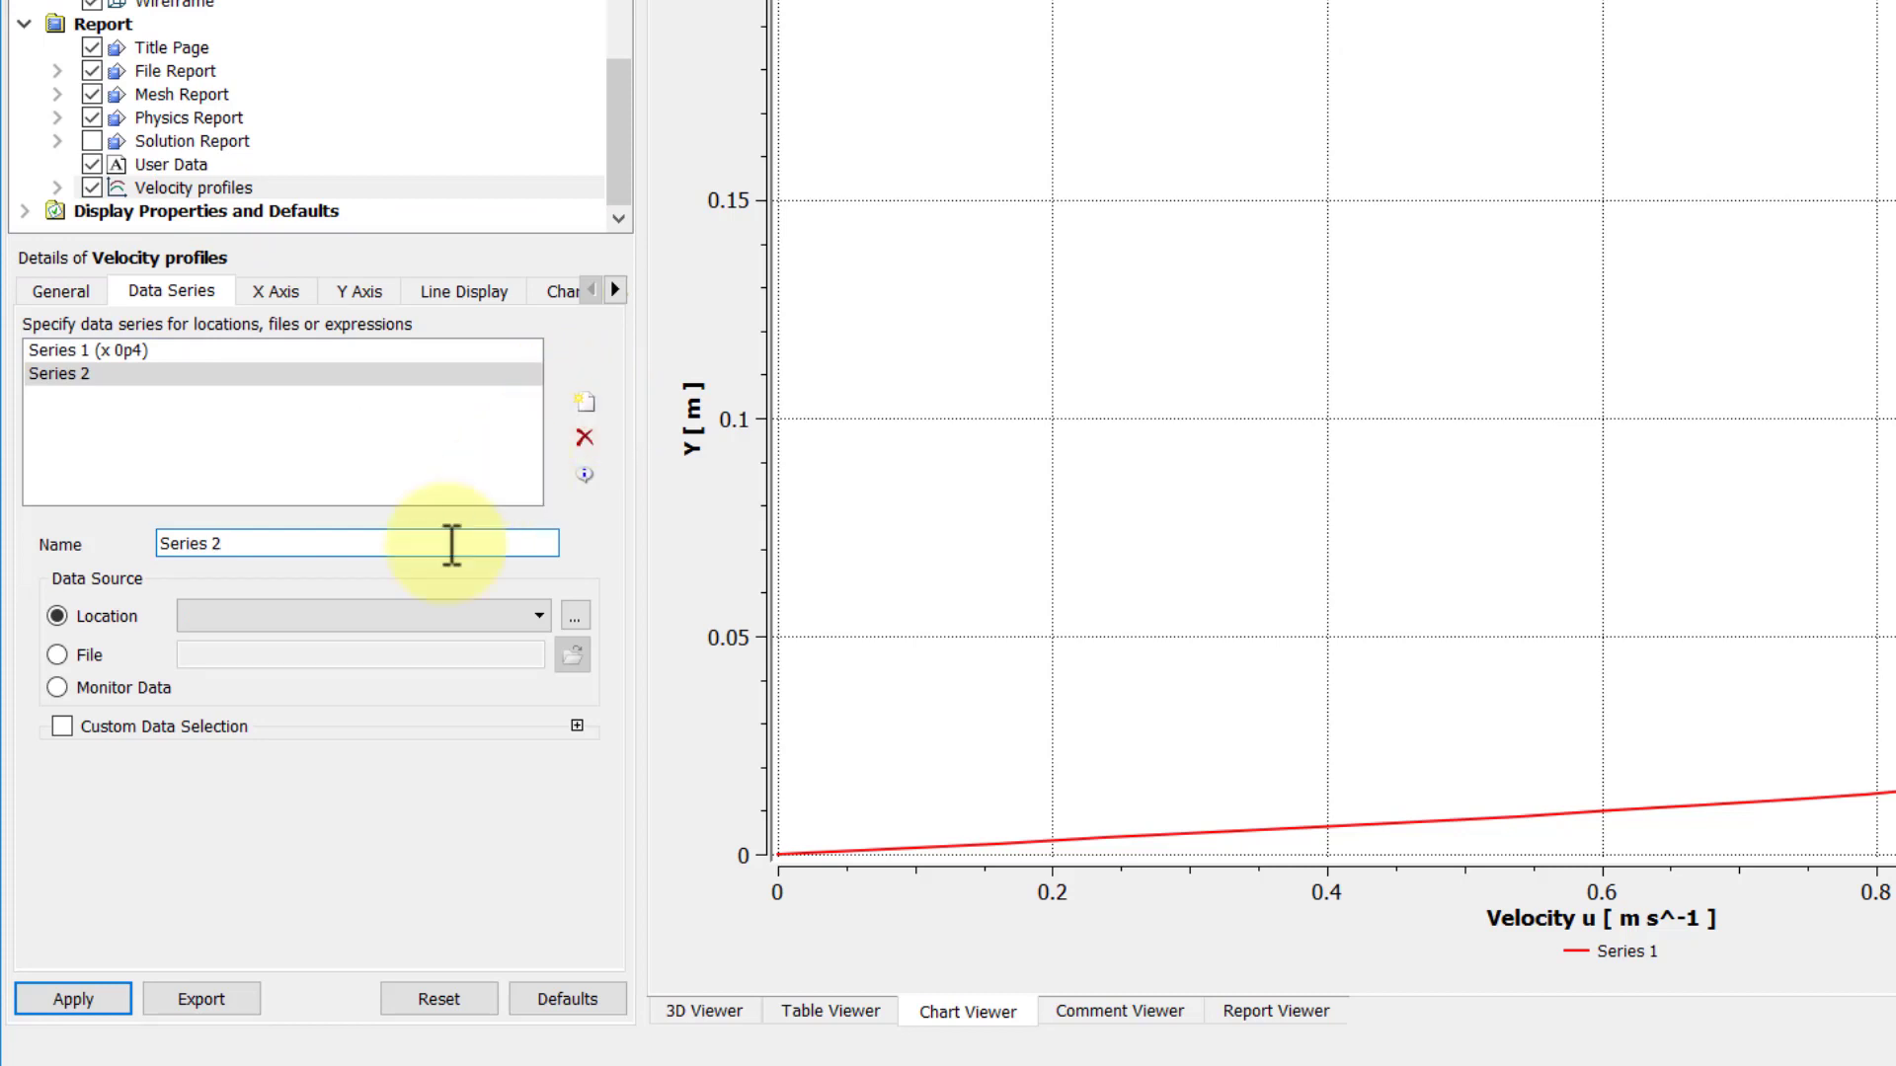
{"action": "left_click", "coordinate": [394, 622]}
{"action": "left_click", "coordinate": [386, 666]}
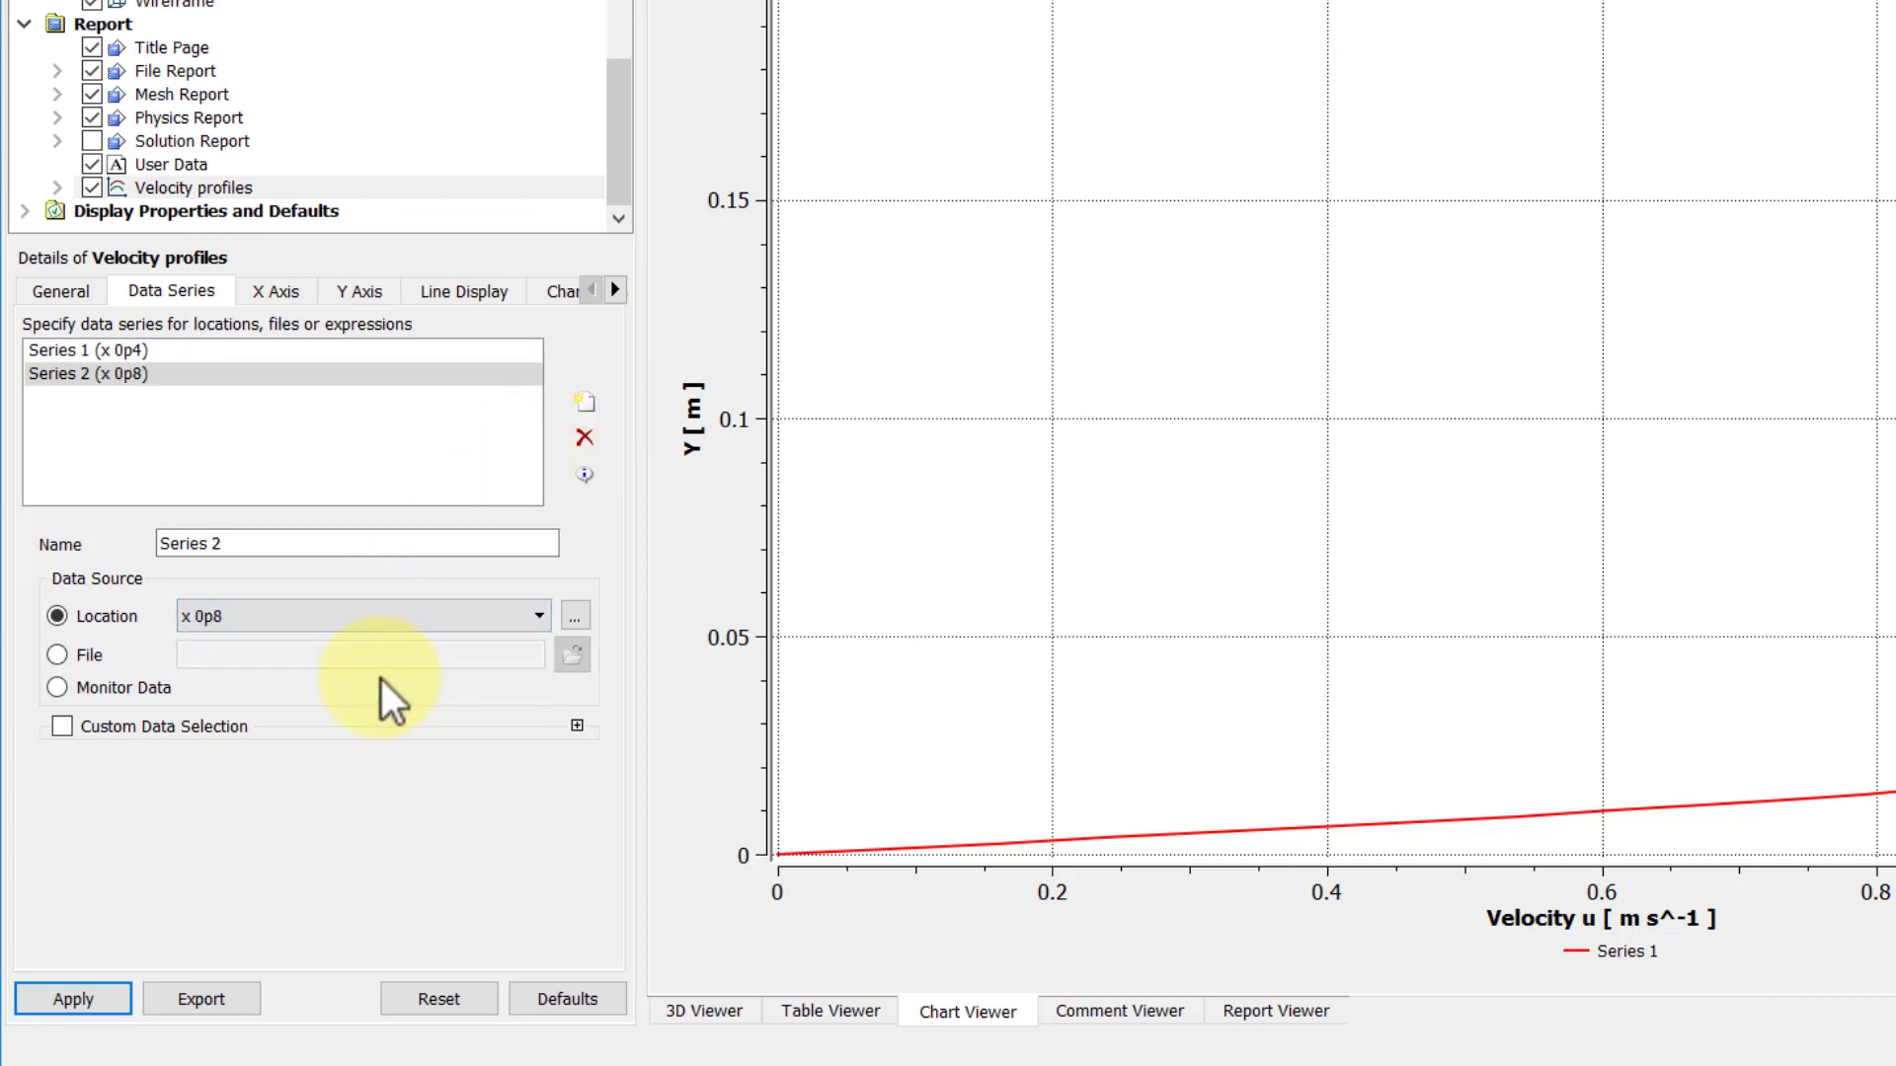
{"action": "left_click", "coordinate": [69, 999]}
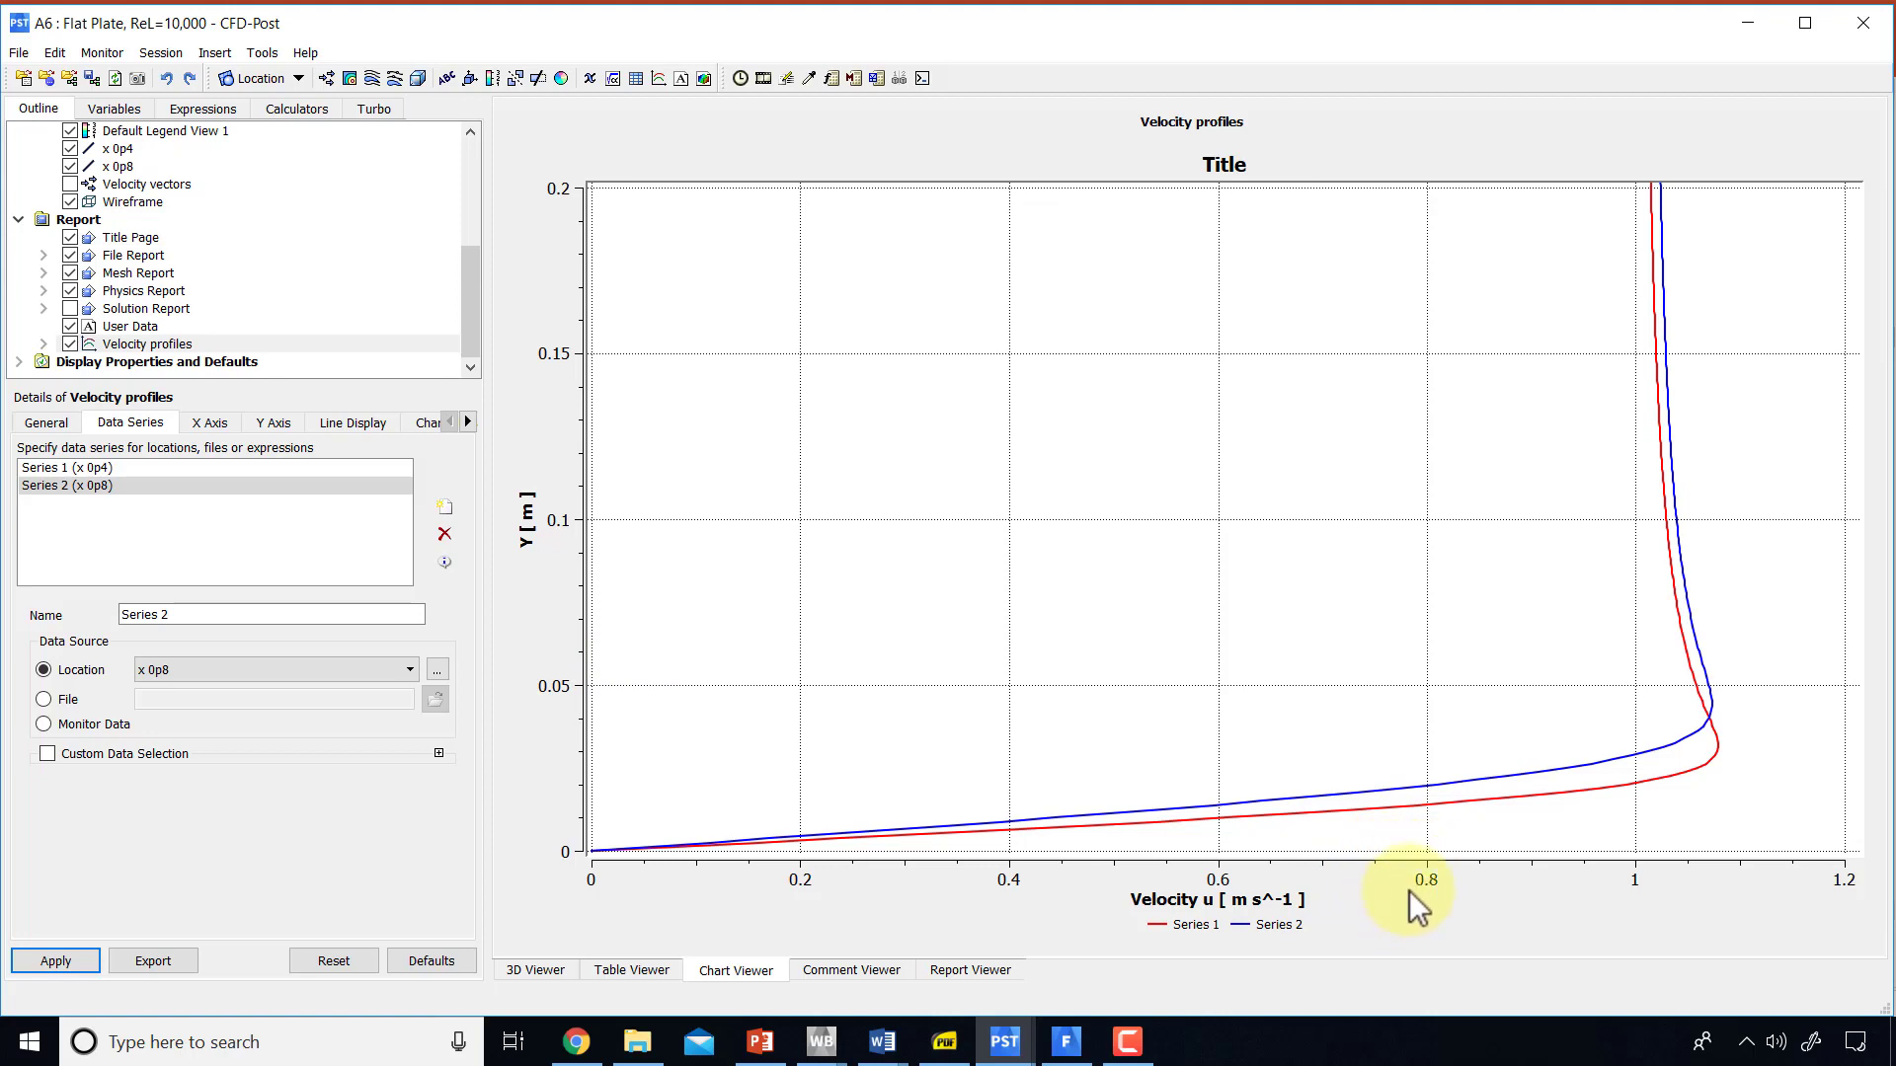
{"action": "left_click", "coordinate": [1812, 1042]}
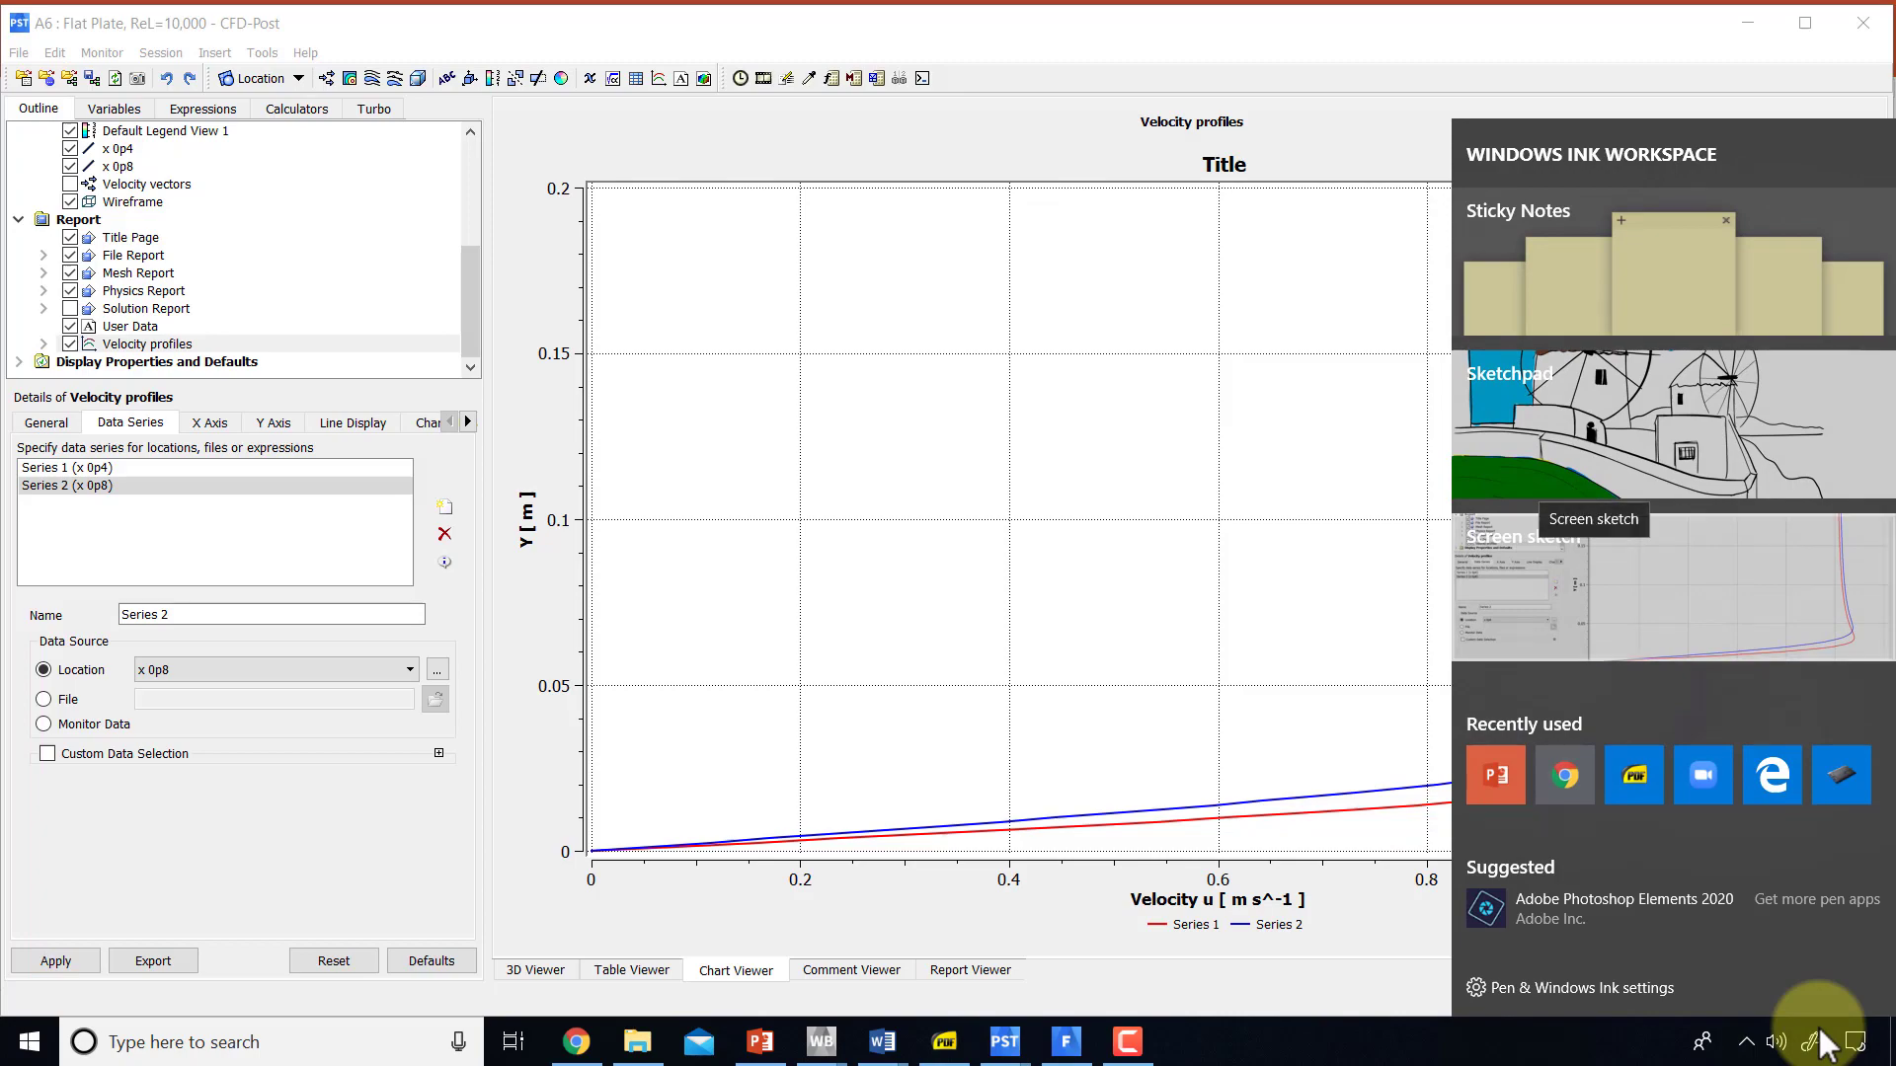
{"action": "key", "text": "Return"}
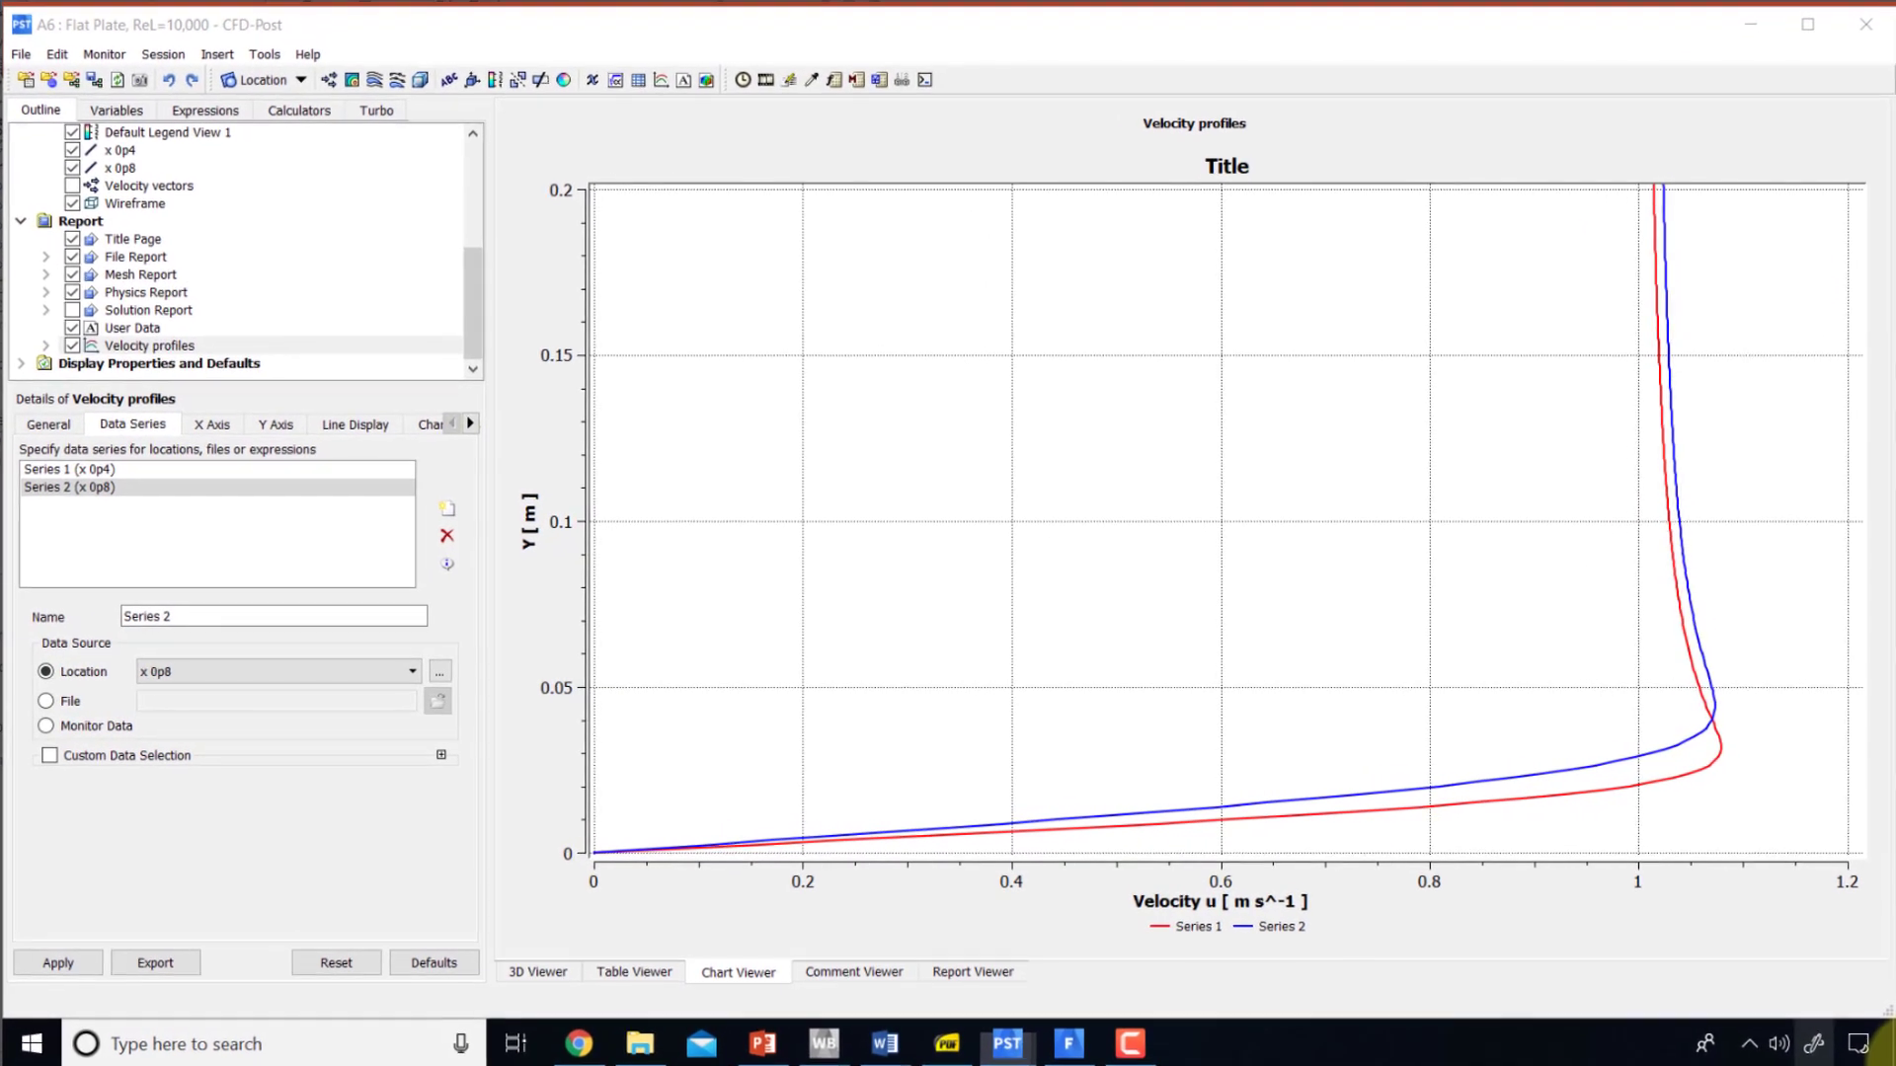
{"action": "mouse_move", "coordinate": [1403, 895]}
{"action": "left_mouse_down"}
{"action": "mouse_move", "coordinate": [1431, 934]}
{"action": "mouse_move", "coordinate": [1486, 891]}
{"action": "mouse_move", "coordinate": [1518, 926]}
{"action": "left_mouse_up"}
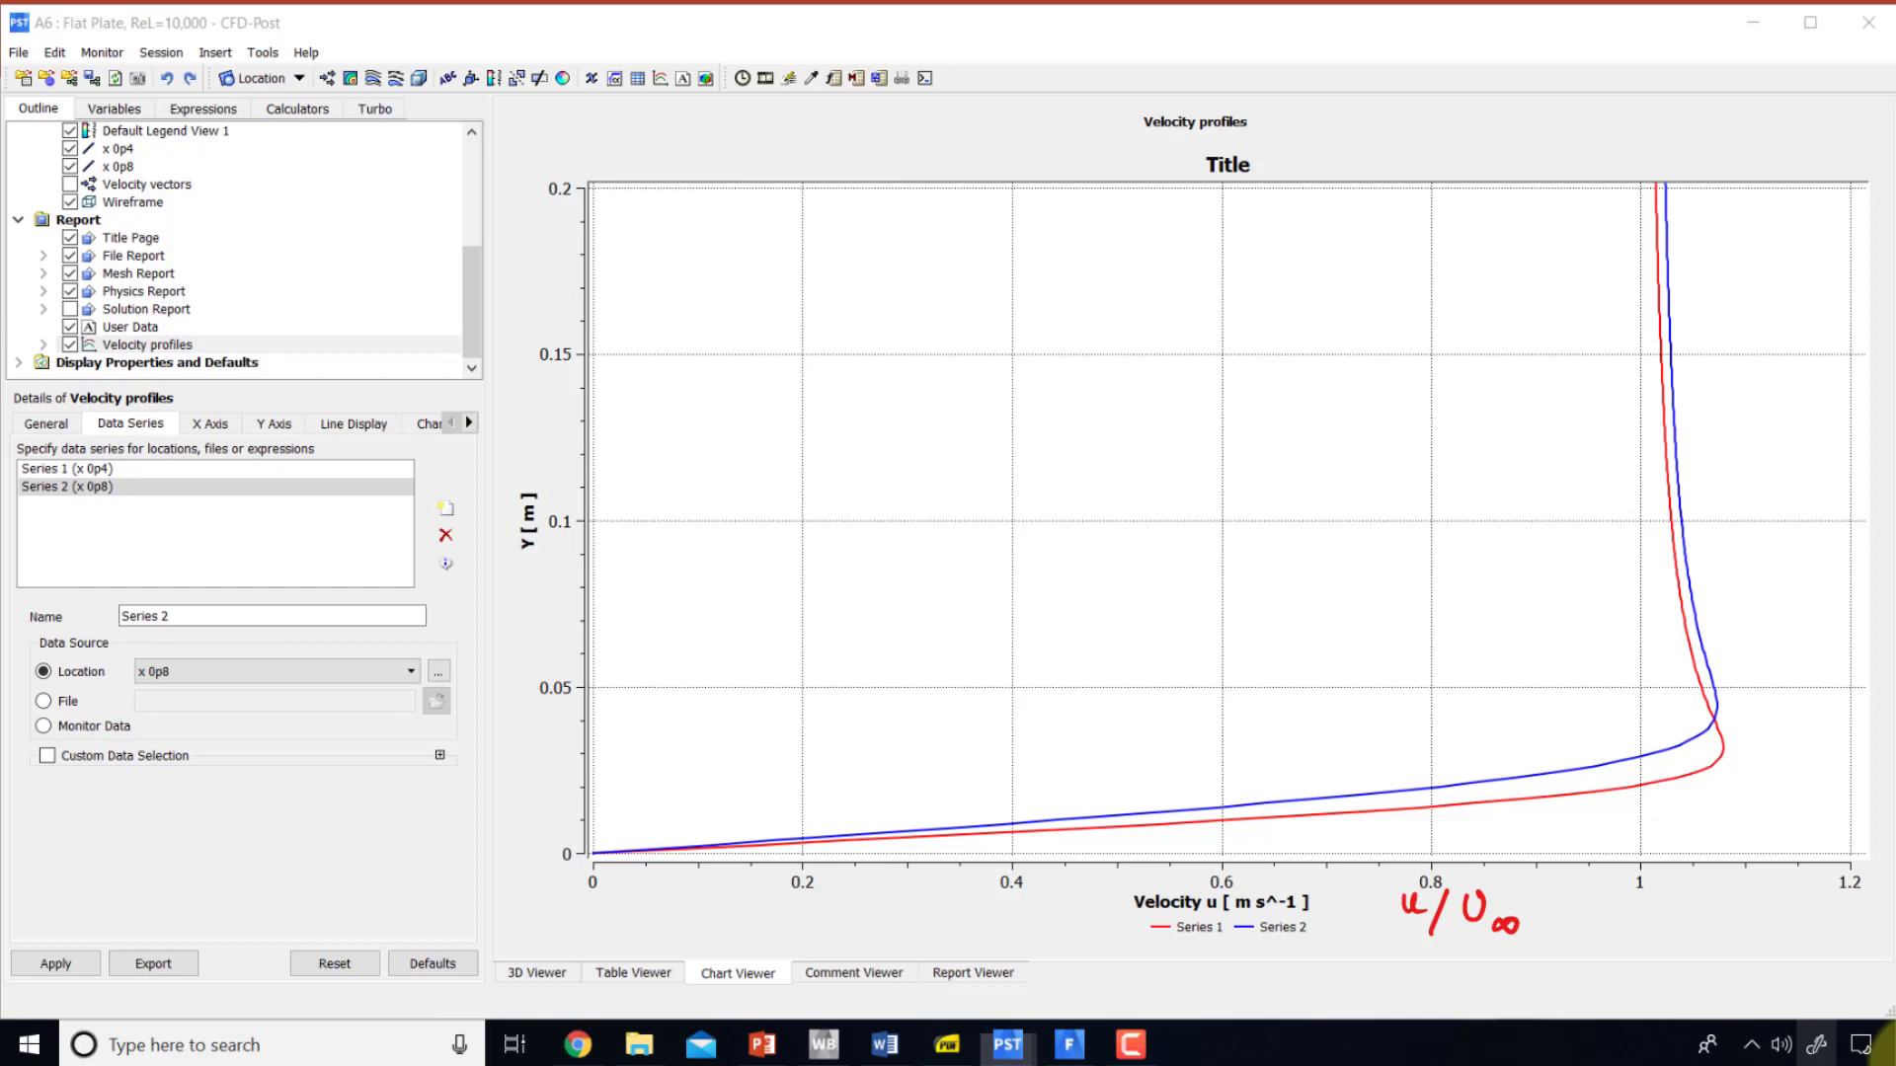
{"action": "left_click_drag", "start_coordinate": [522, 578], "coordinate": [546, 649]}
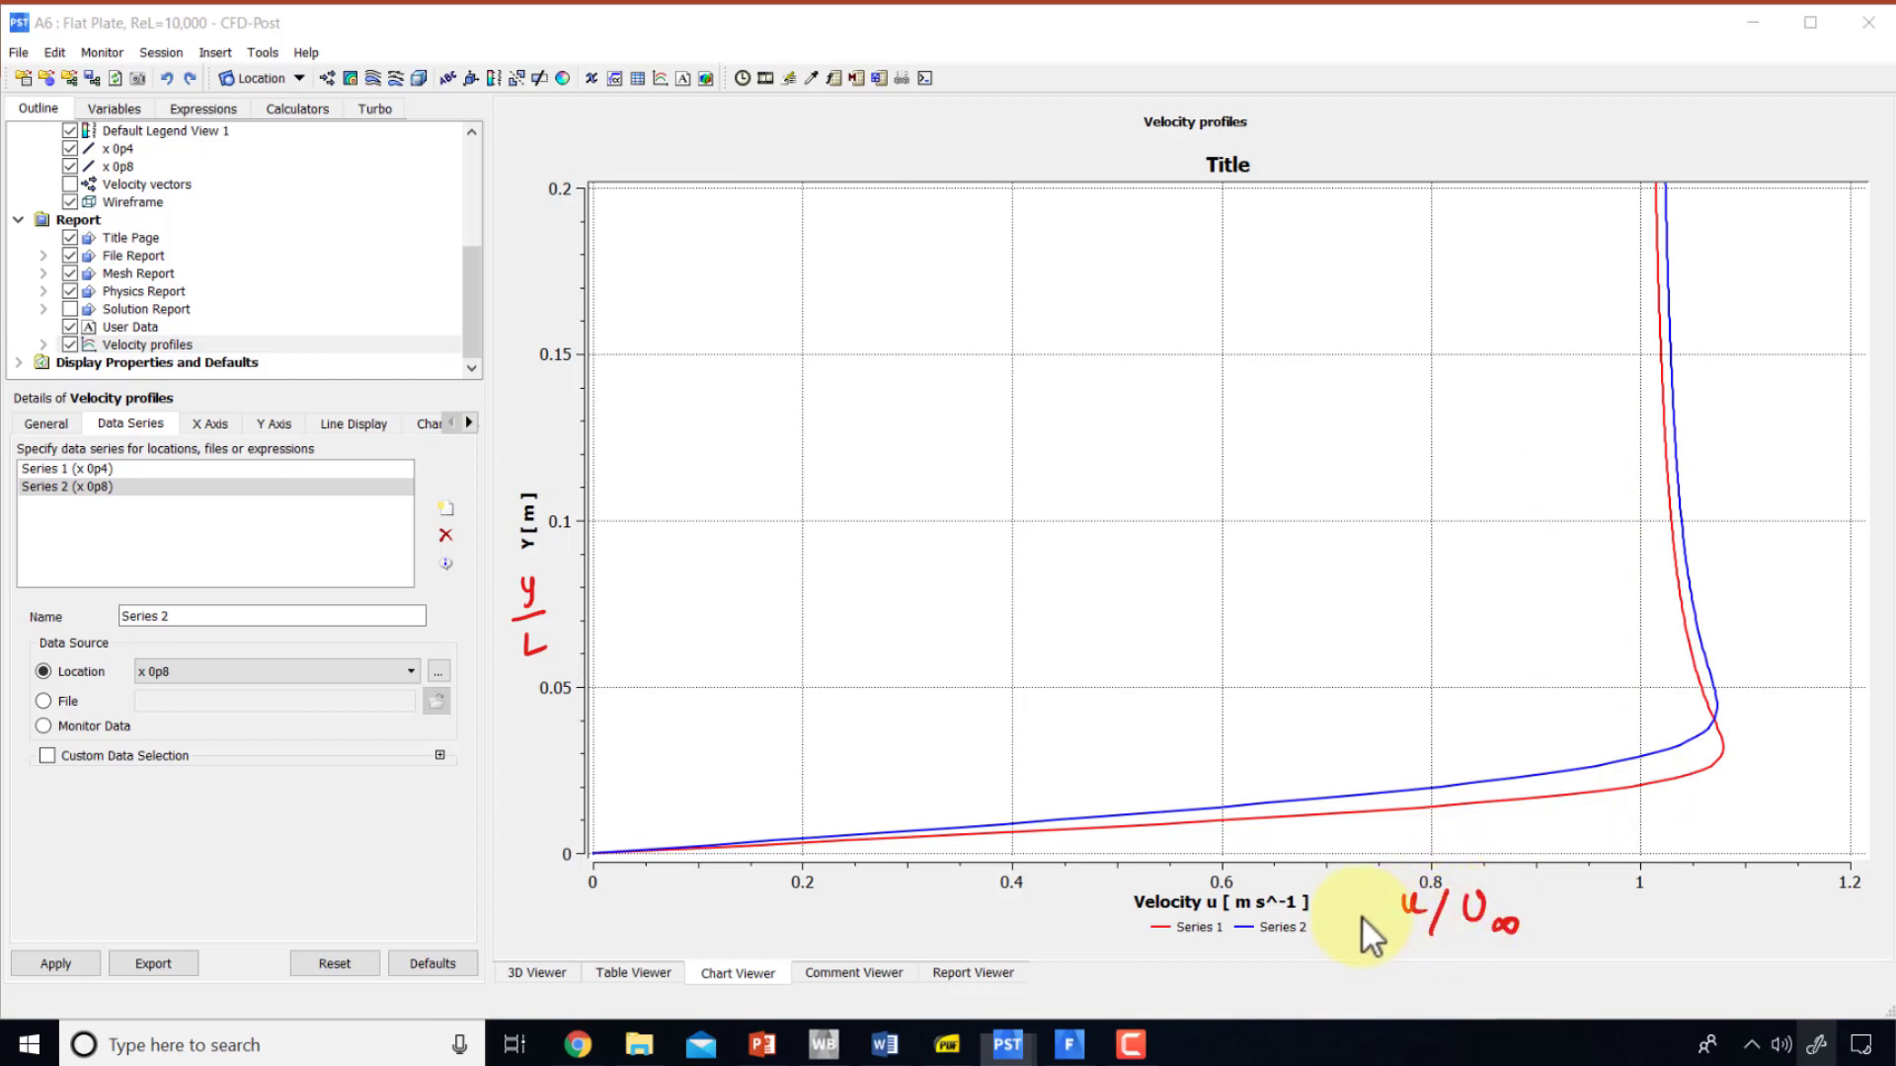
{"action": "mouse_move", "coordinate": [1478, 889]}
{"action": "left_mouse_down"}
{"action": "mouse_move", "coordinate": [1483, 933]}
{"action": "mouse_move", "coordinate": [1443, 933]}
{"action": "left_mouse_up"}
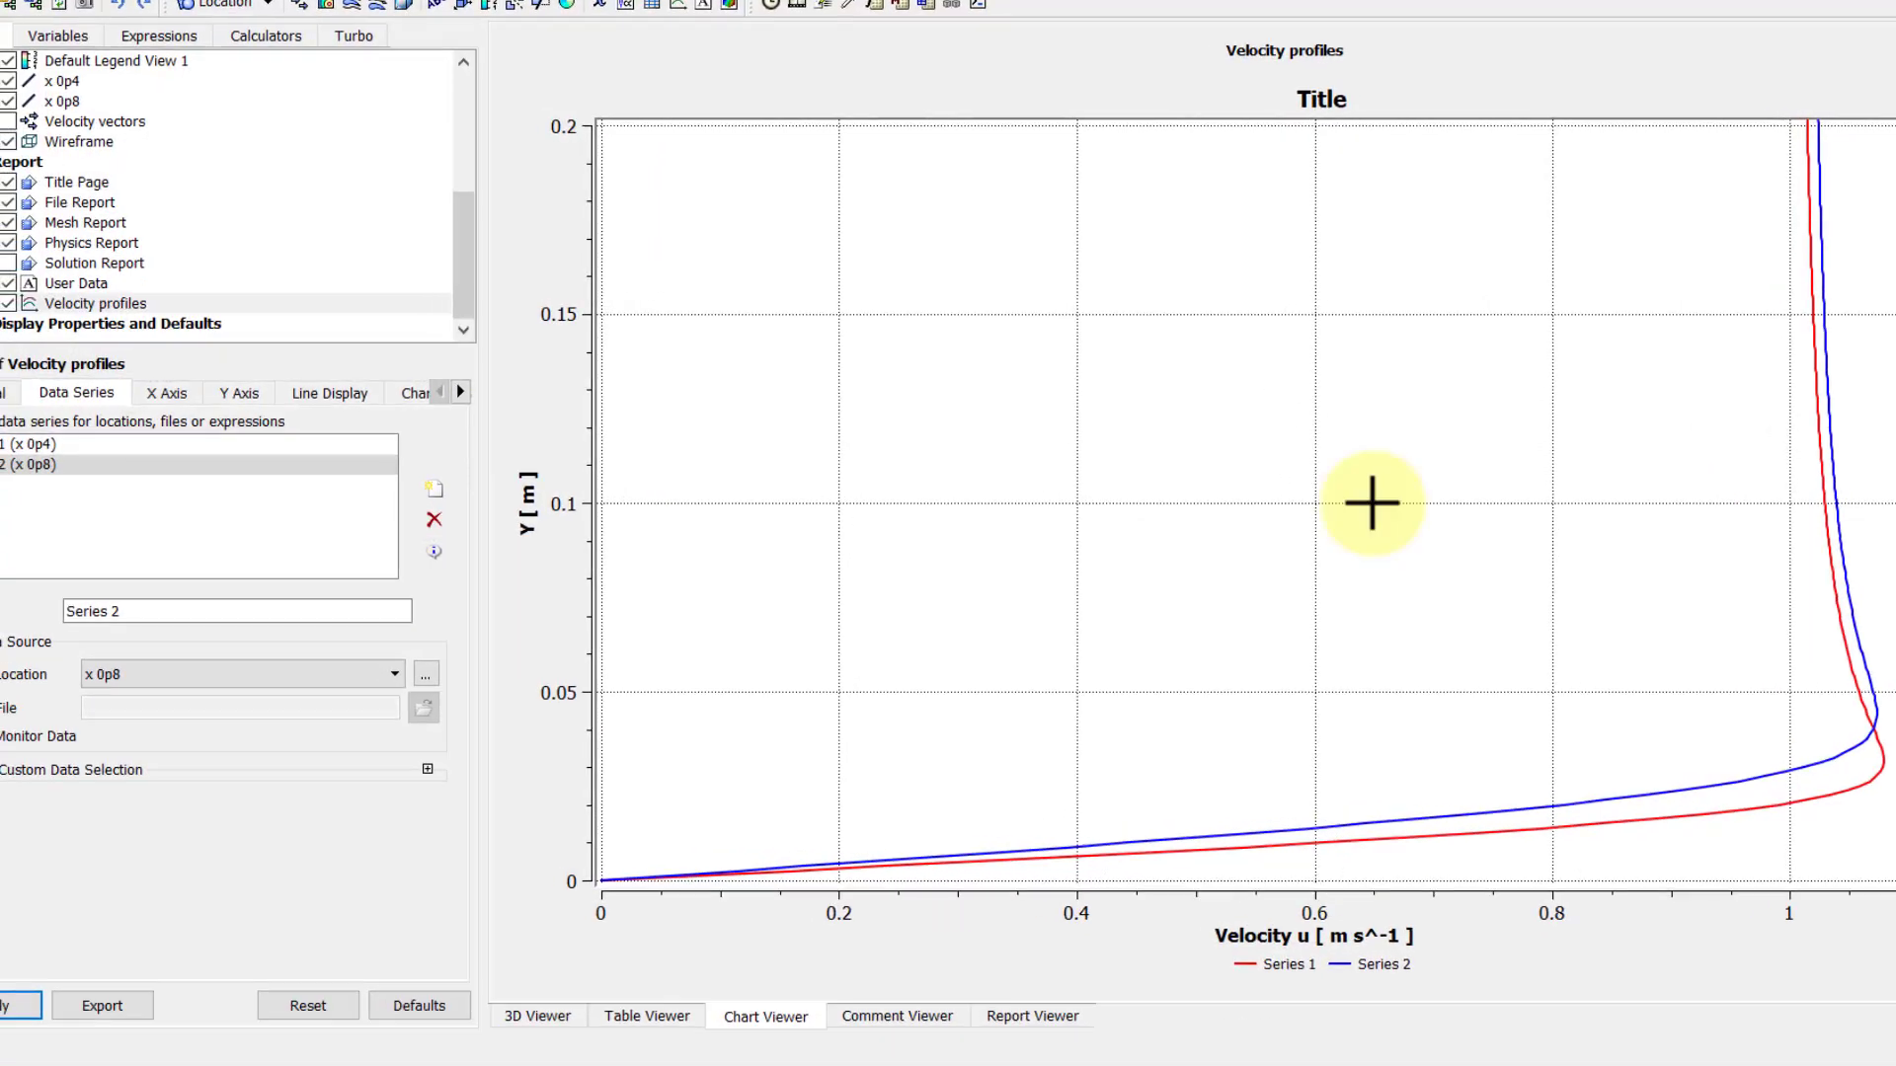
- Create a new expression named 'u nondim exp'
{"action": "left_click", "coordinate": [251, 23]}
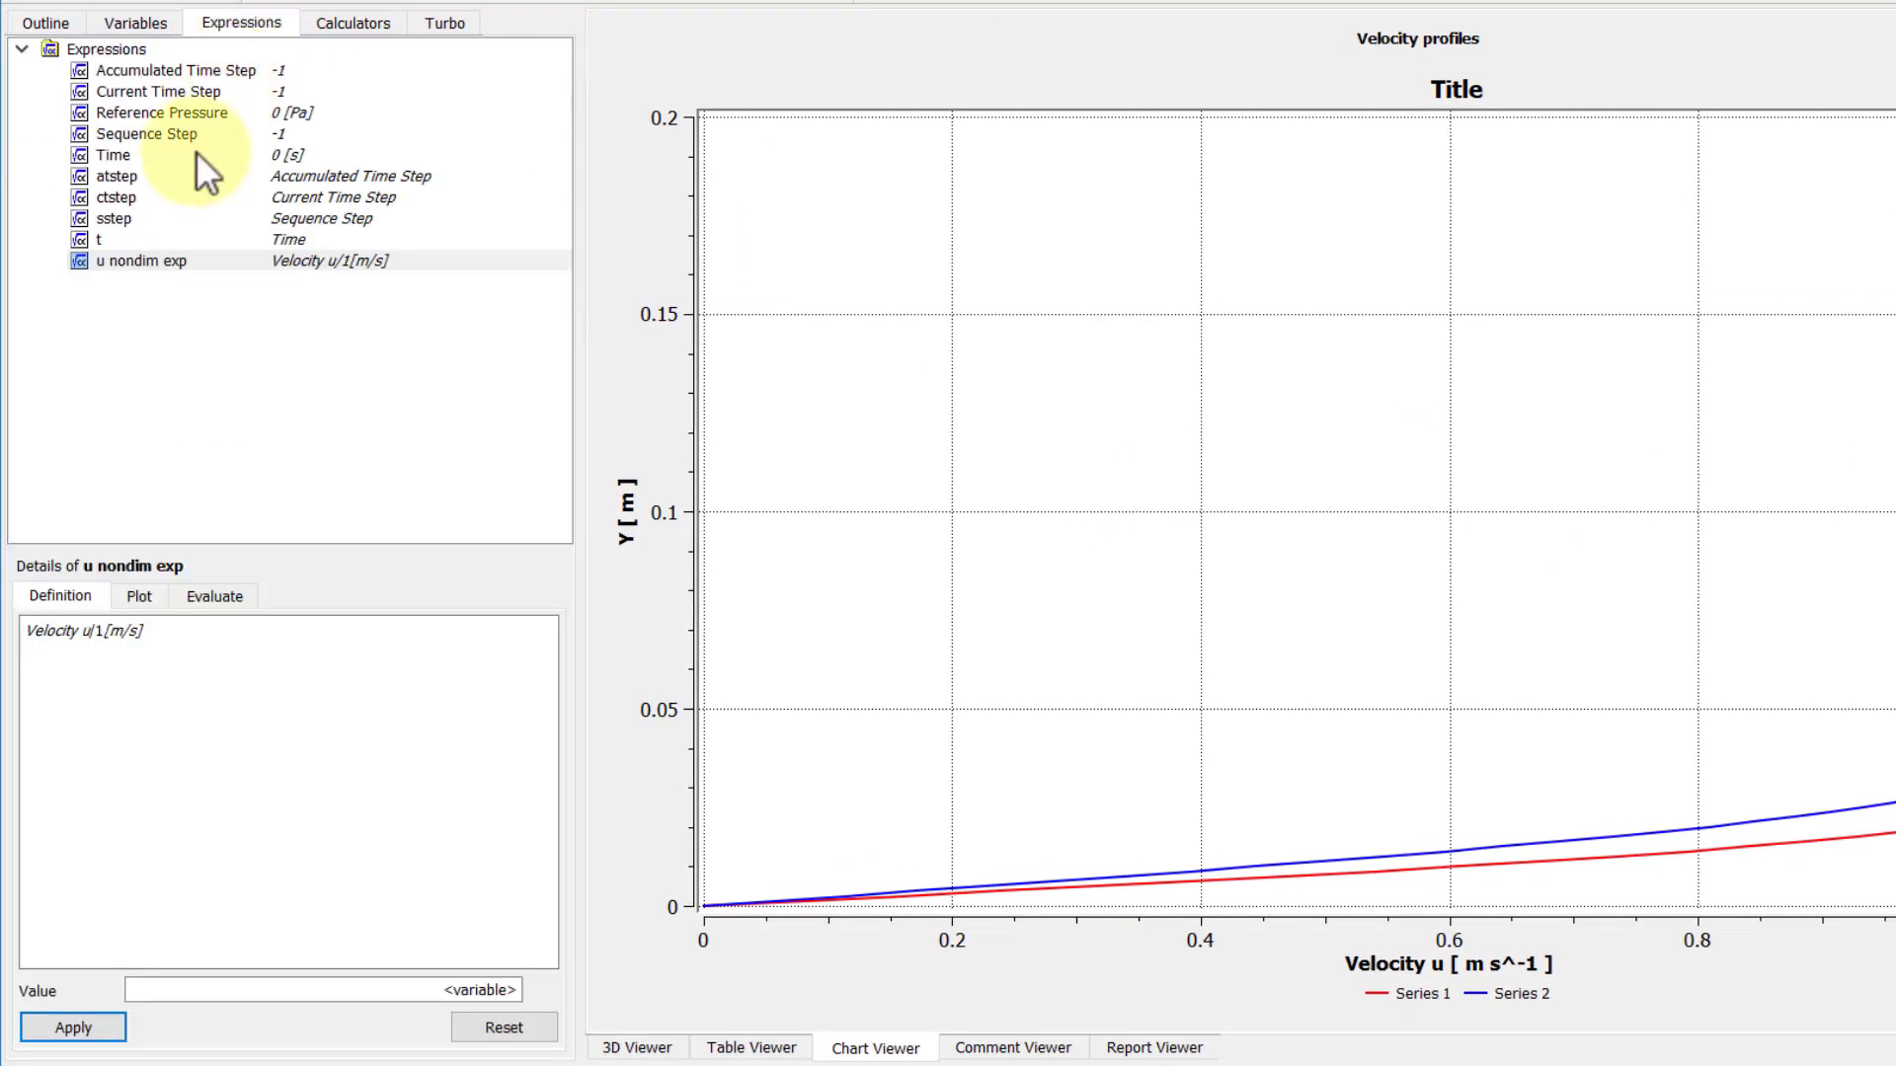
{"action": "right_click", "coordinate": [142, 131]}
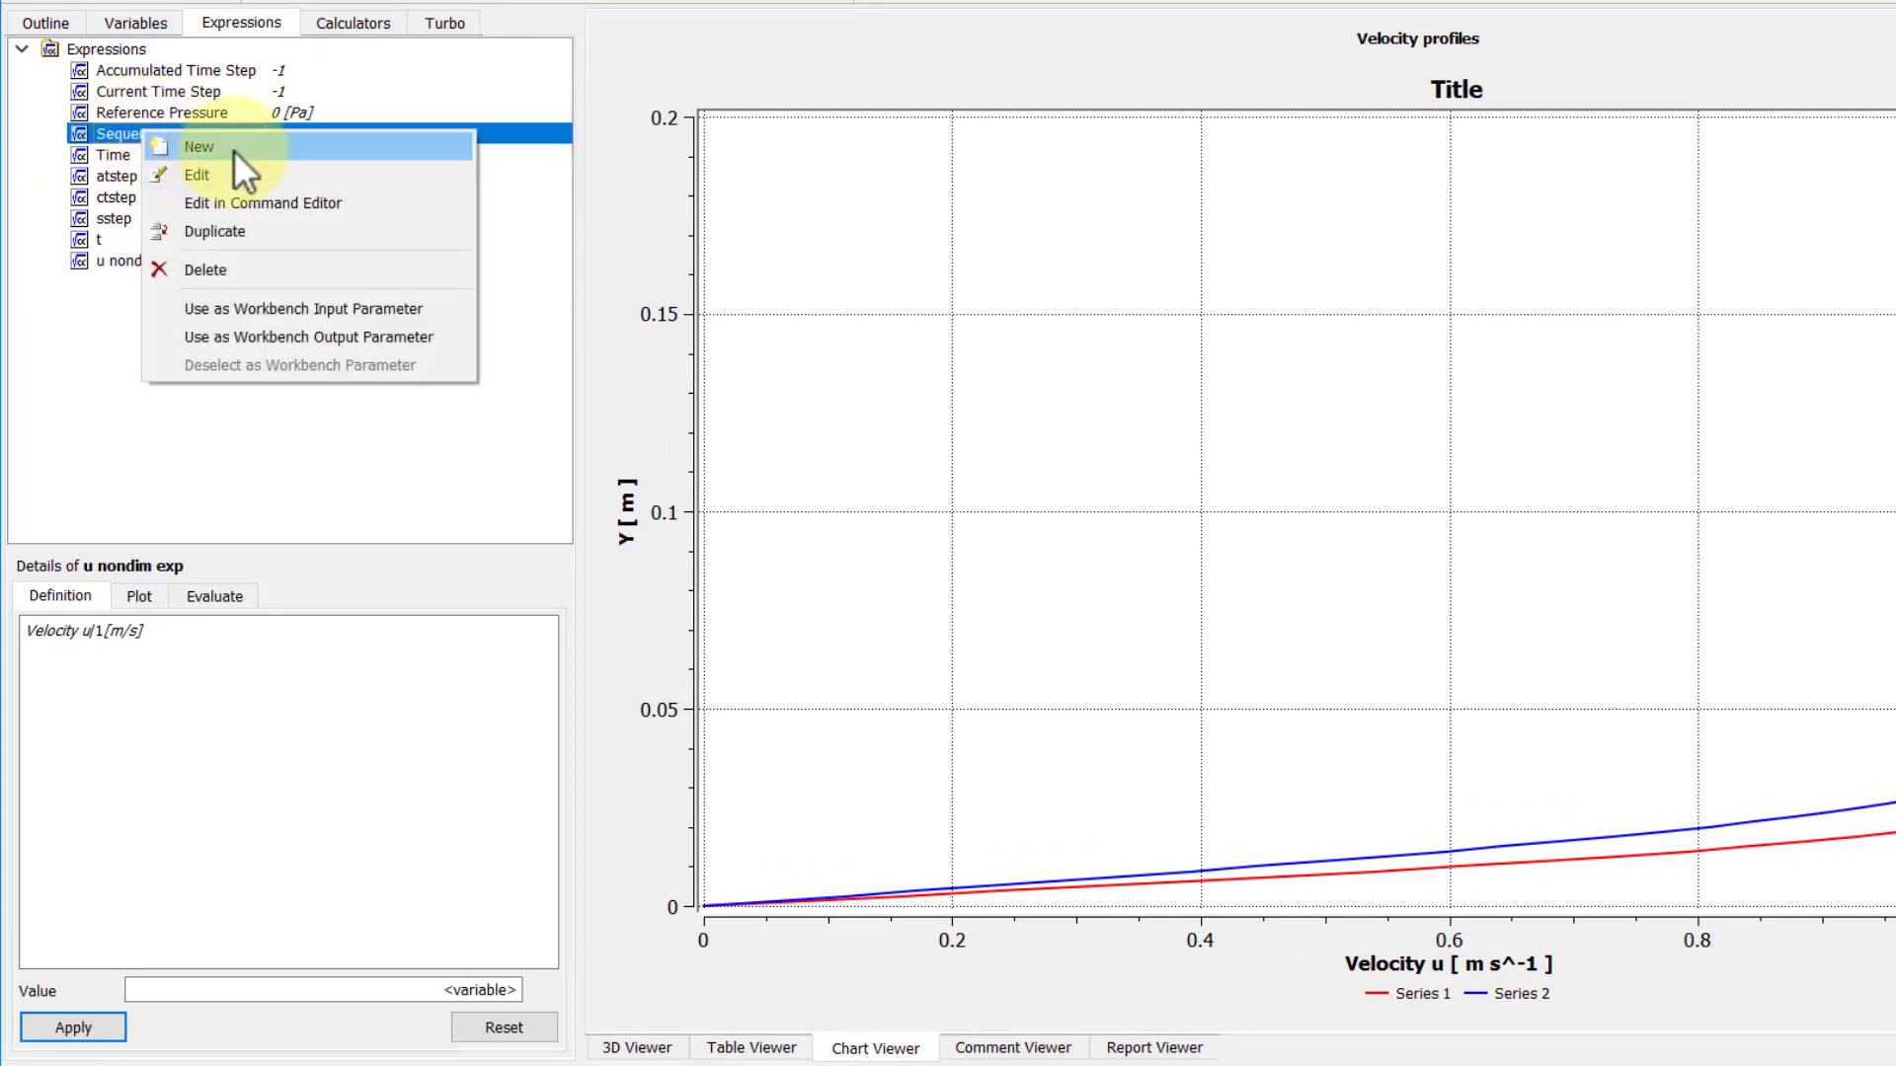
{"action": "left_click", "coordinate": [234, 148]}
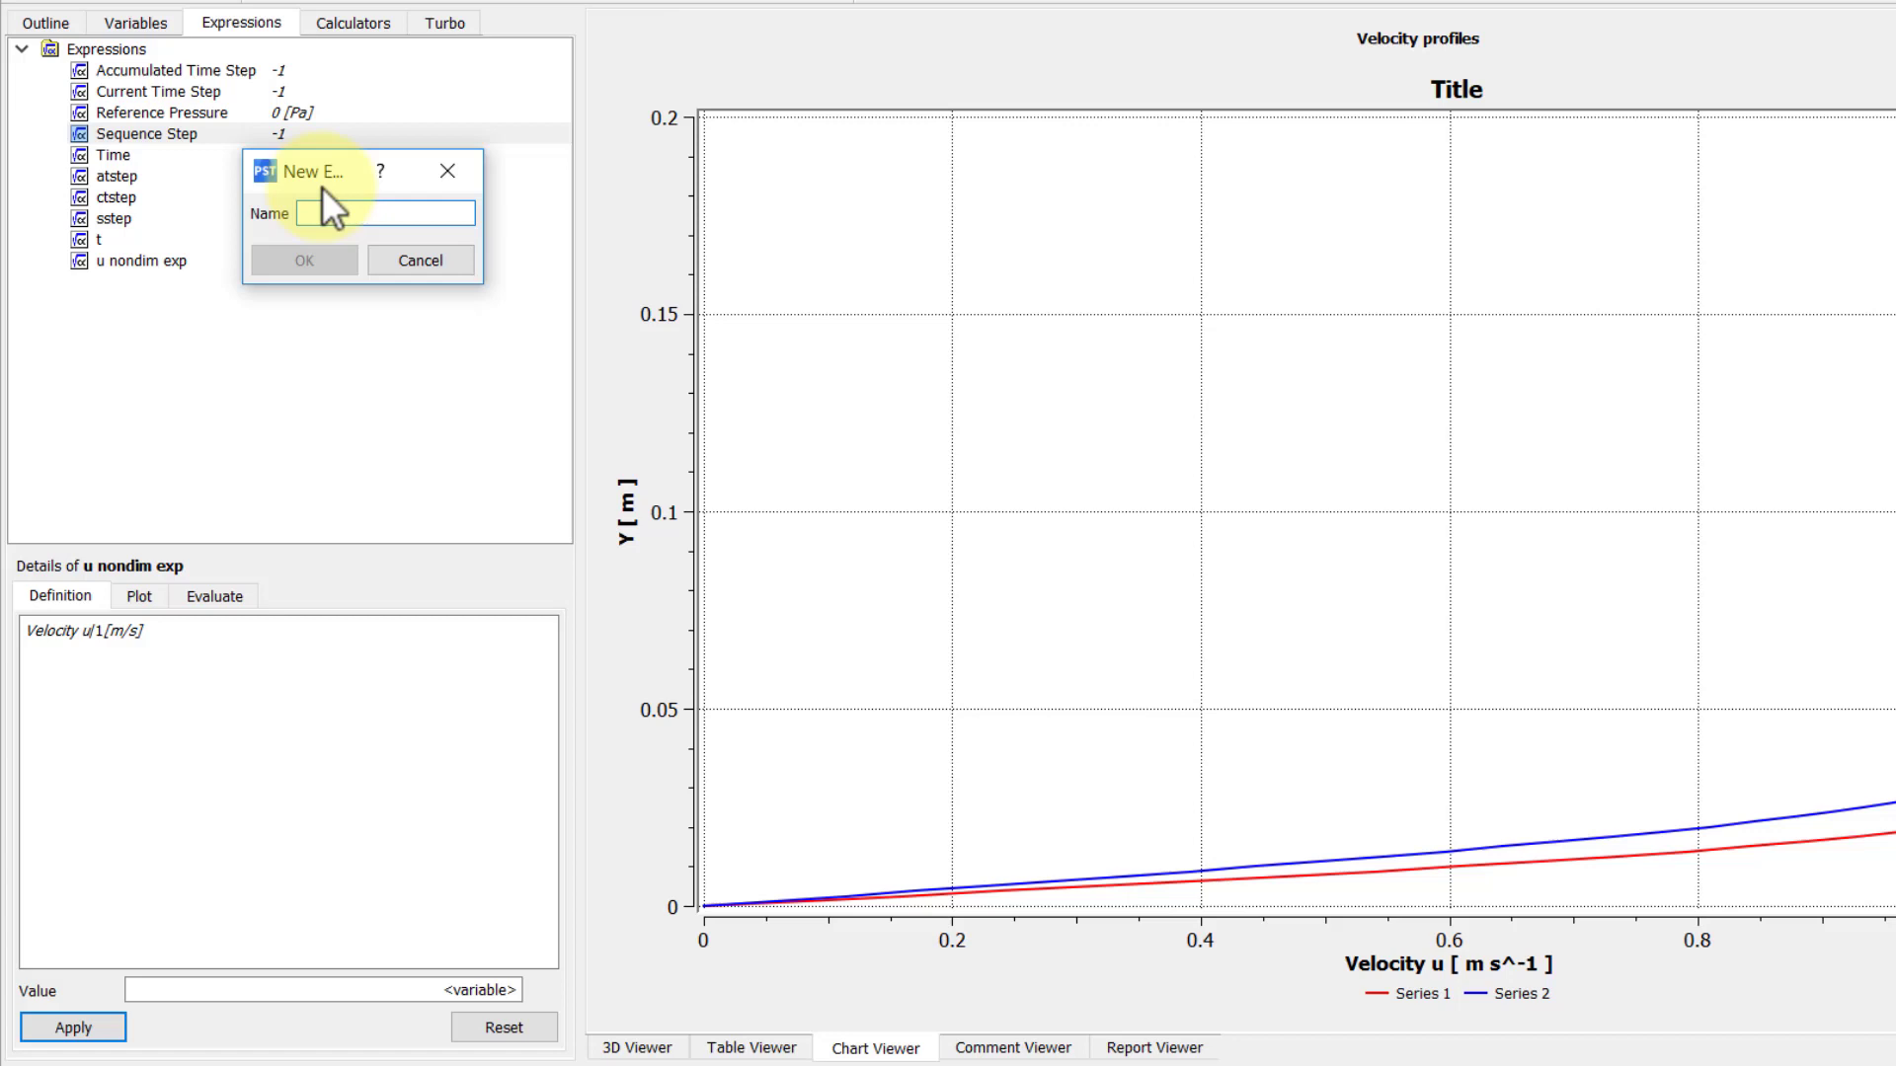
{"action": "type", "text": "u n"}
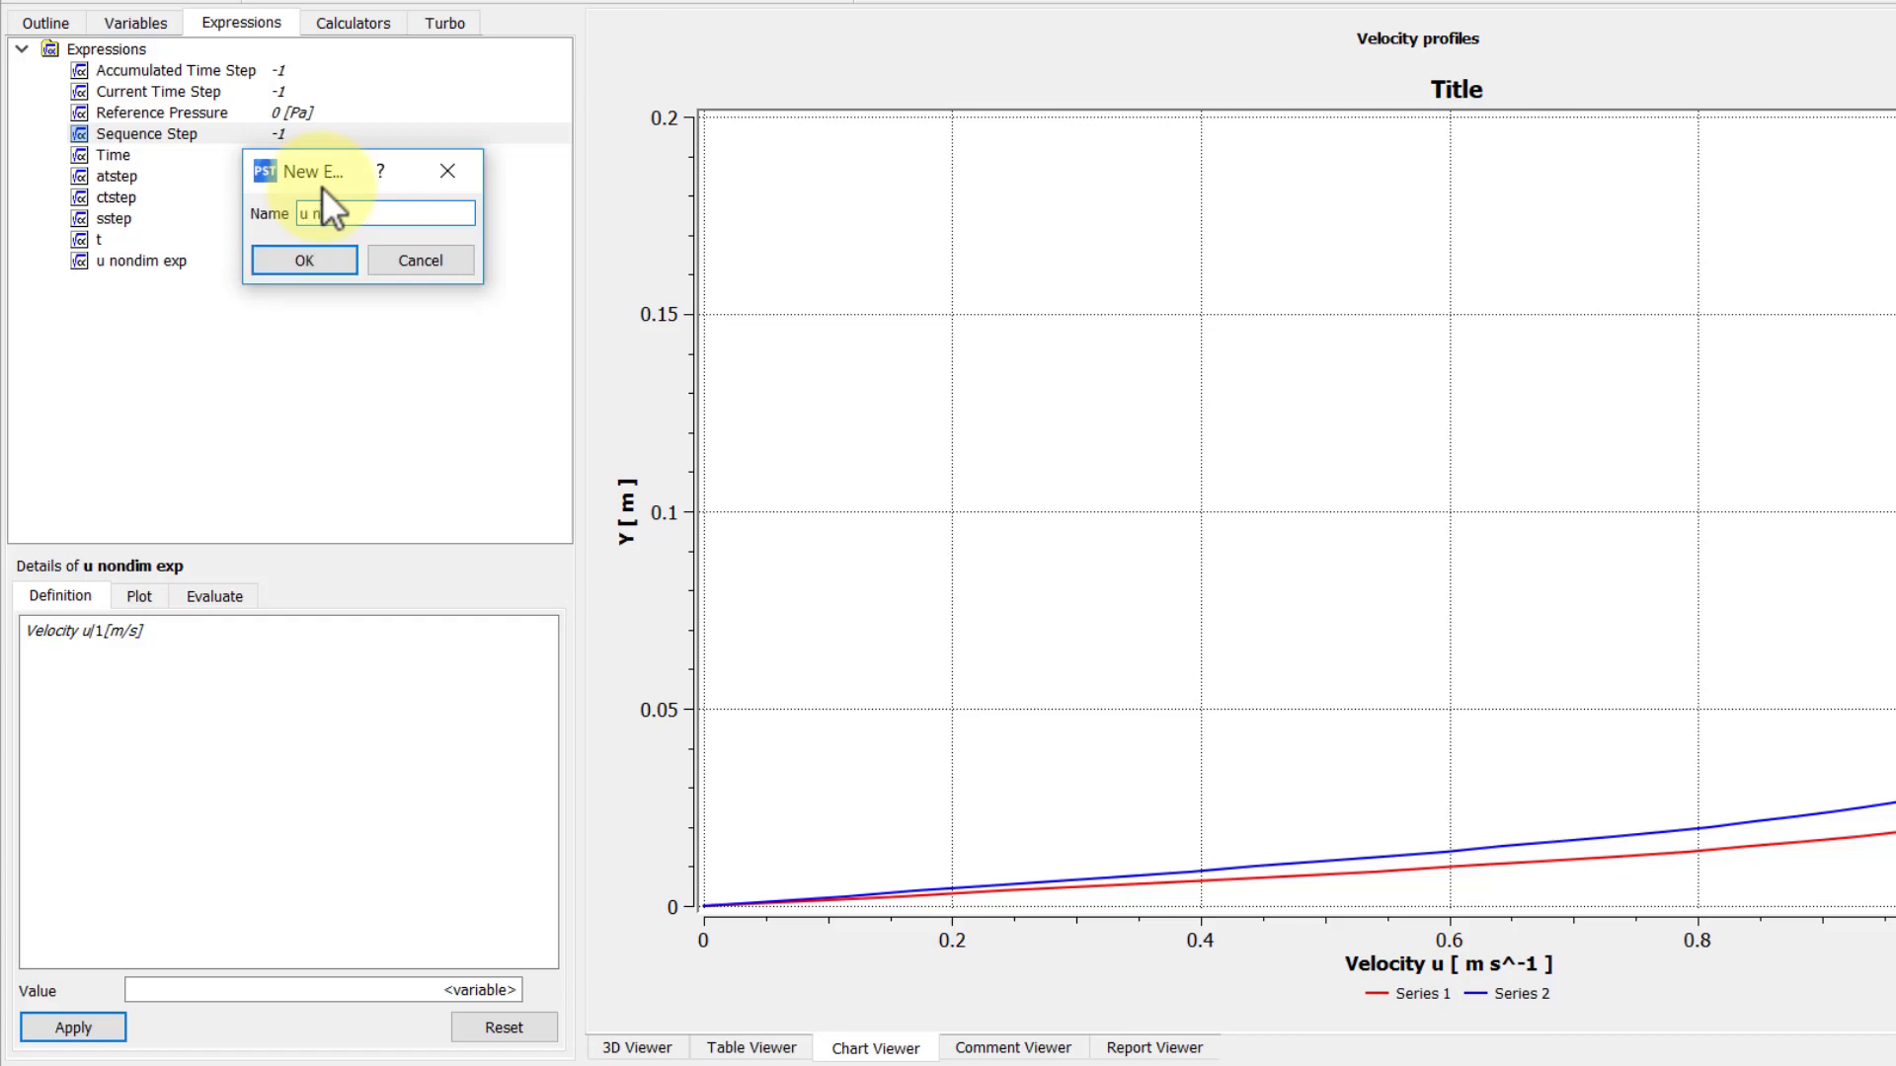
{"action": "type", "text": "ondim exp"}
{"action": "left_click", "coordinate": [297, 262]}
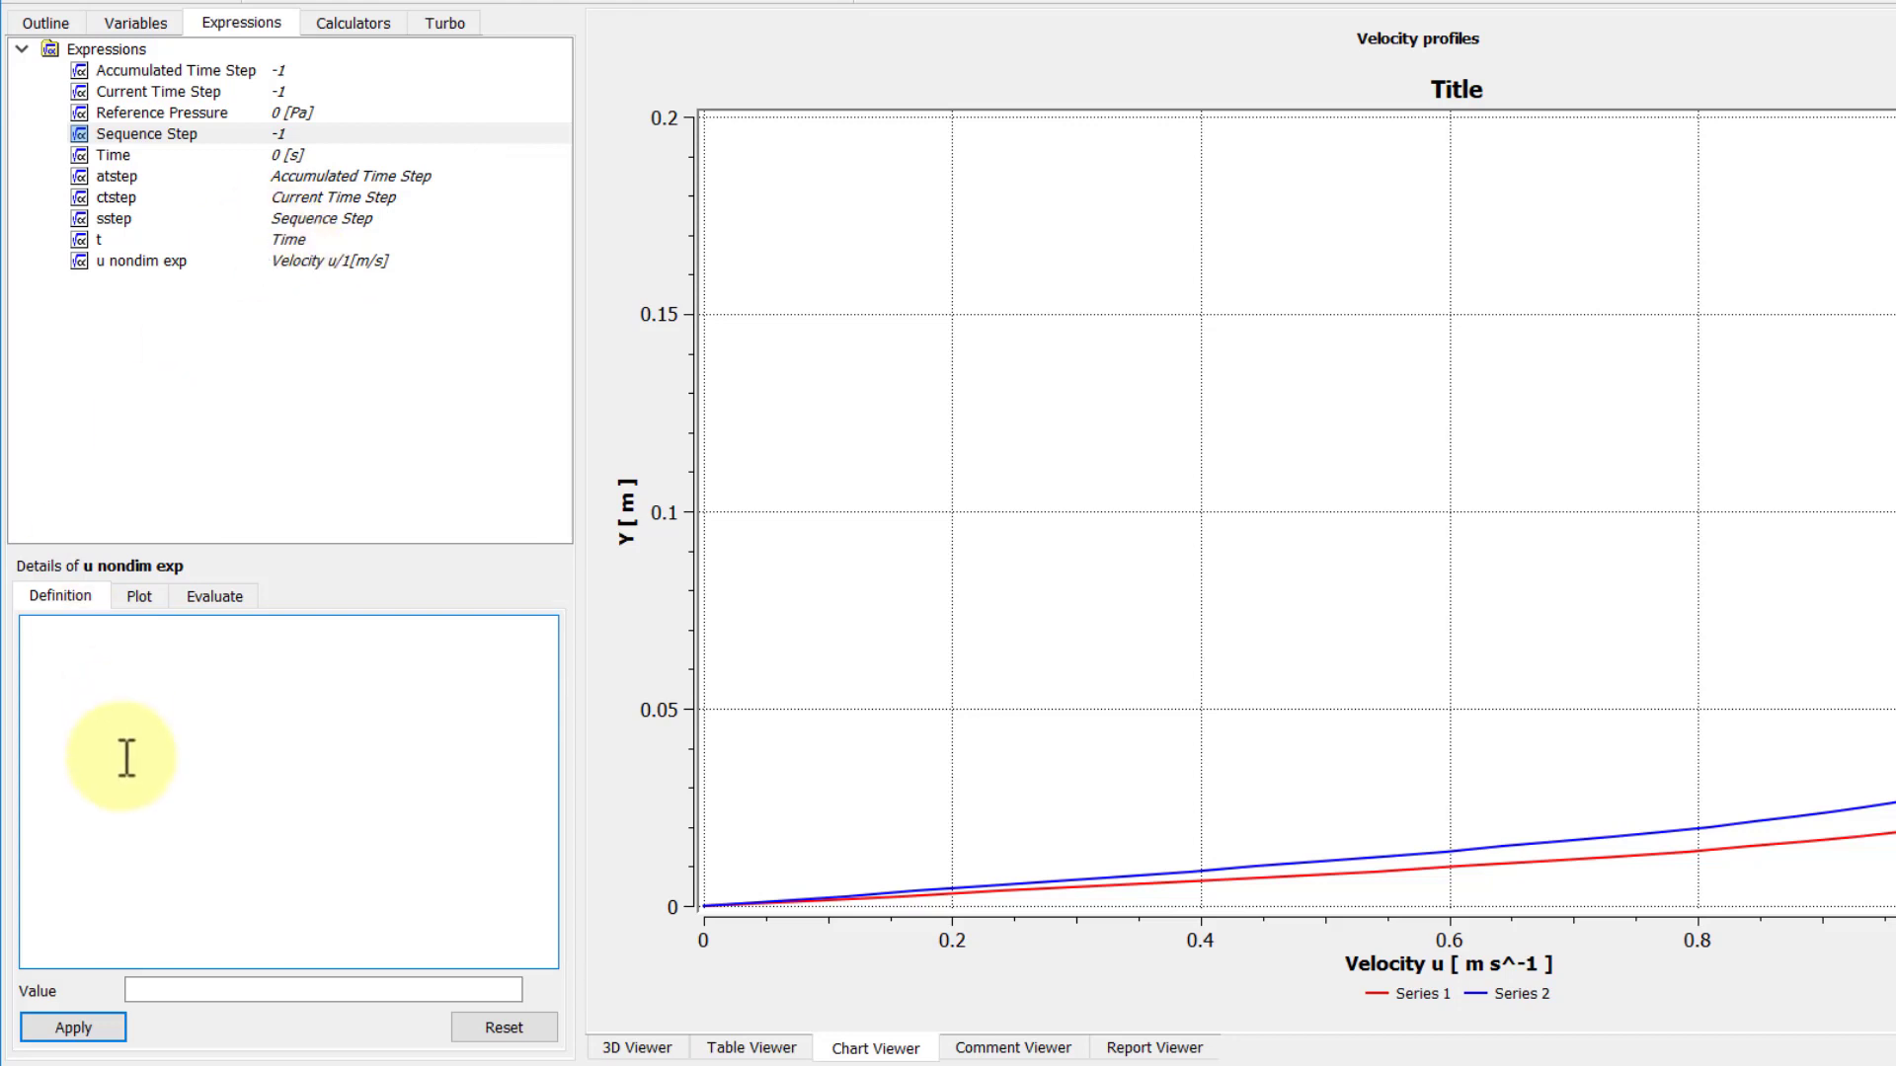
- Define u nondim exp as Velocity u/1[m/s] and apply it
{"action": "left_click", "coordinate": [153, 694]}
{"action": "right_click", "coordinate": [154, 695]}
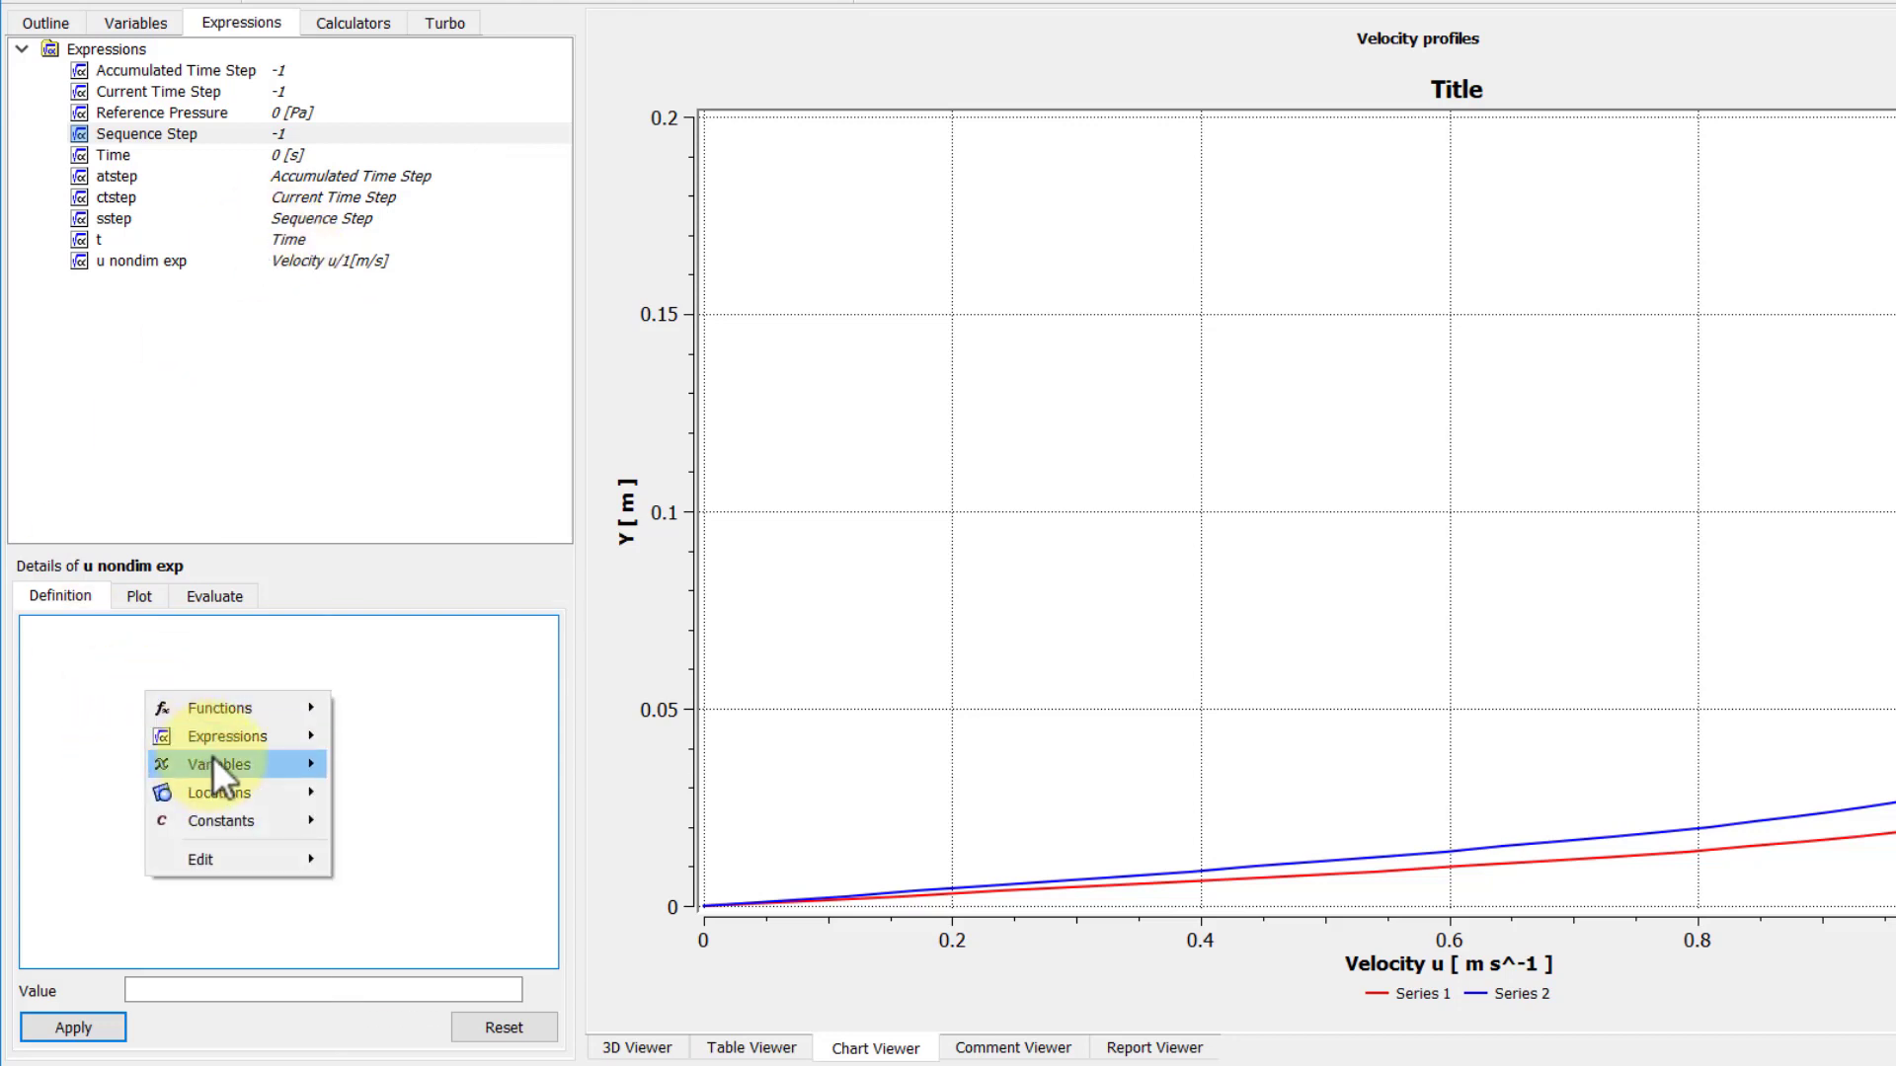
{"action": "mouse_move", "coordinate": [249, 768]}
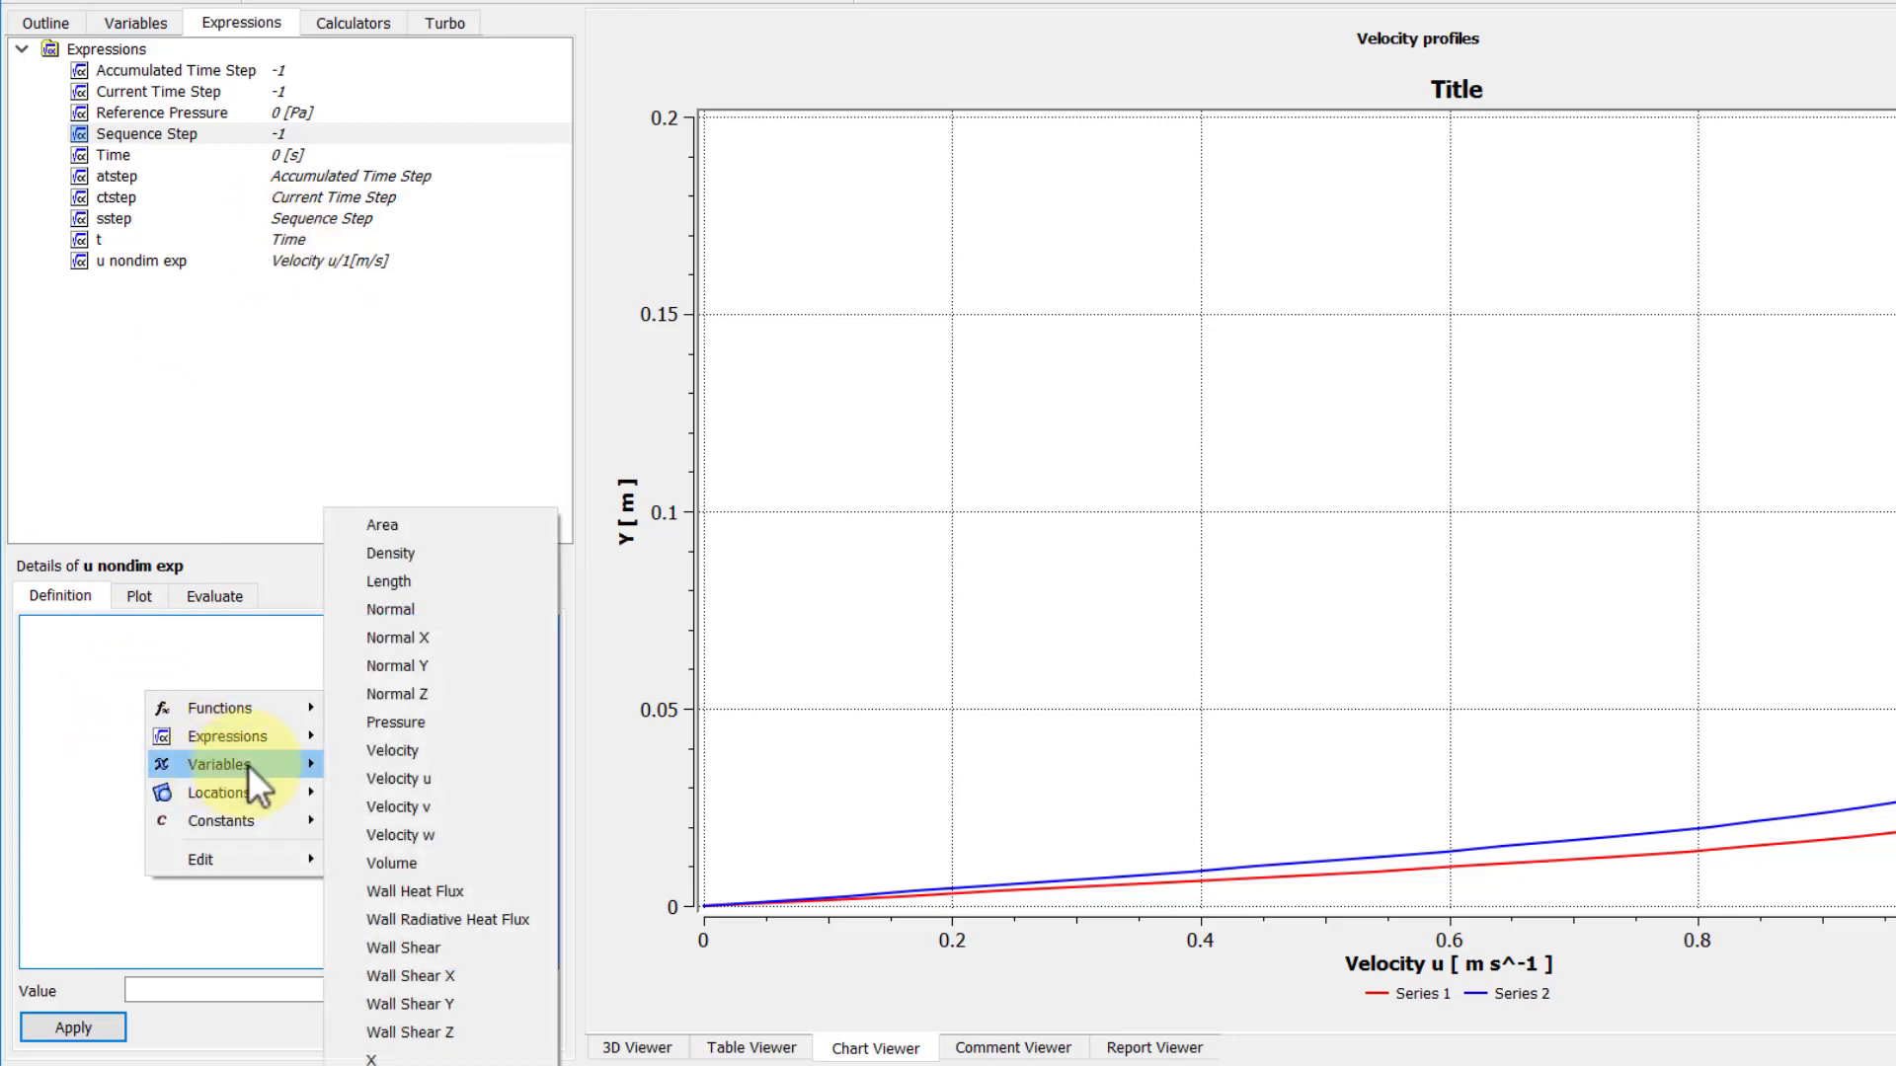
{"action": "left_click", "coordinate": [418, 778]}
{"action": "type", "text": "/"}
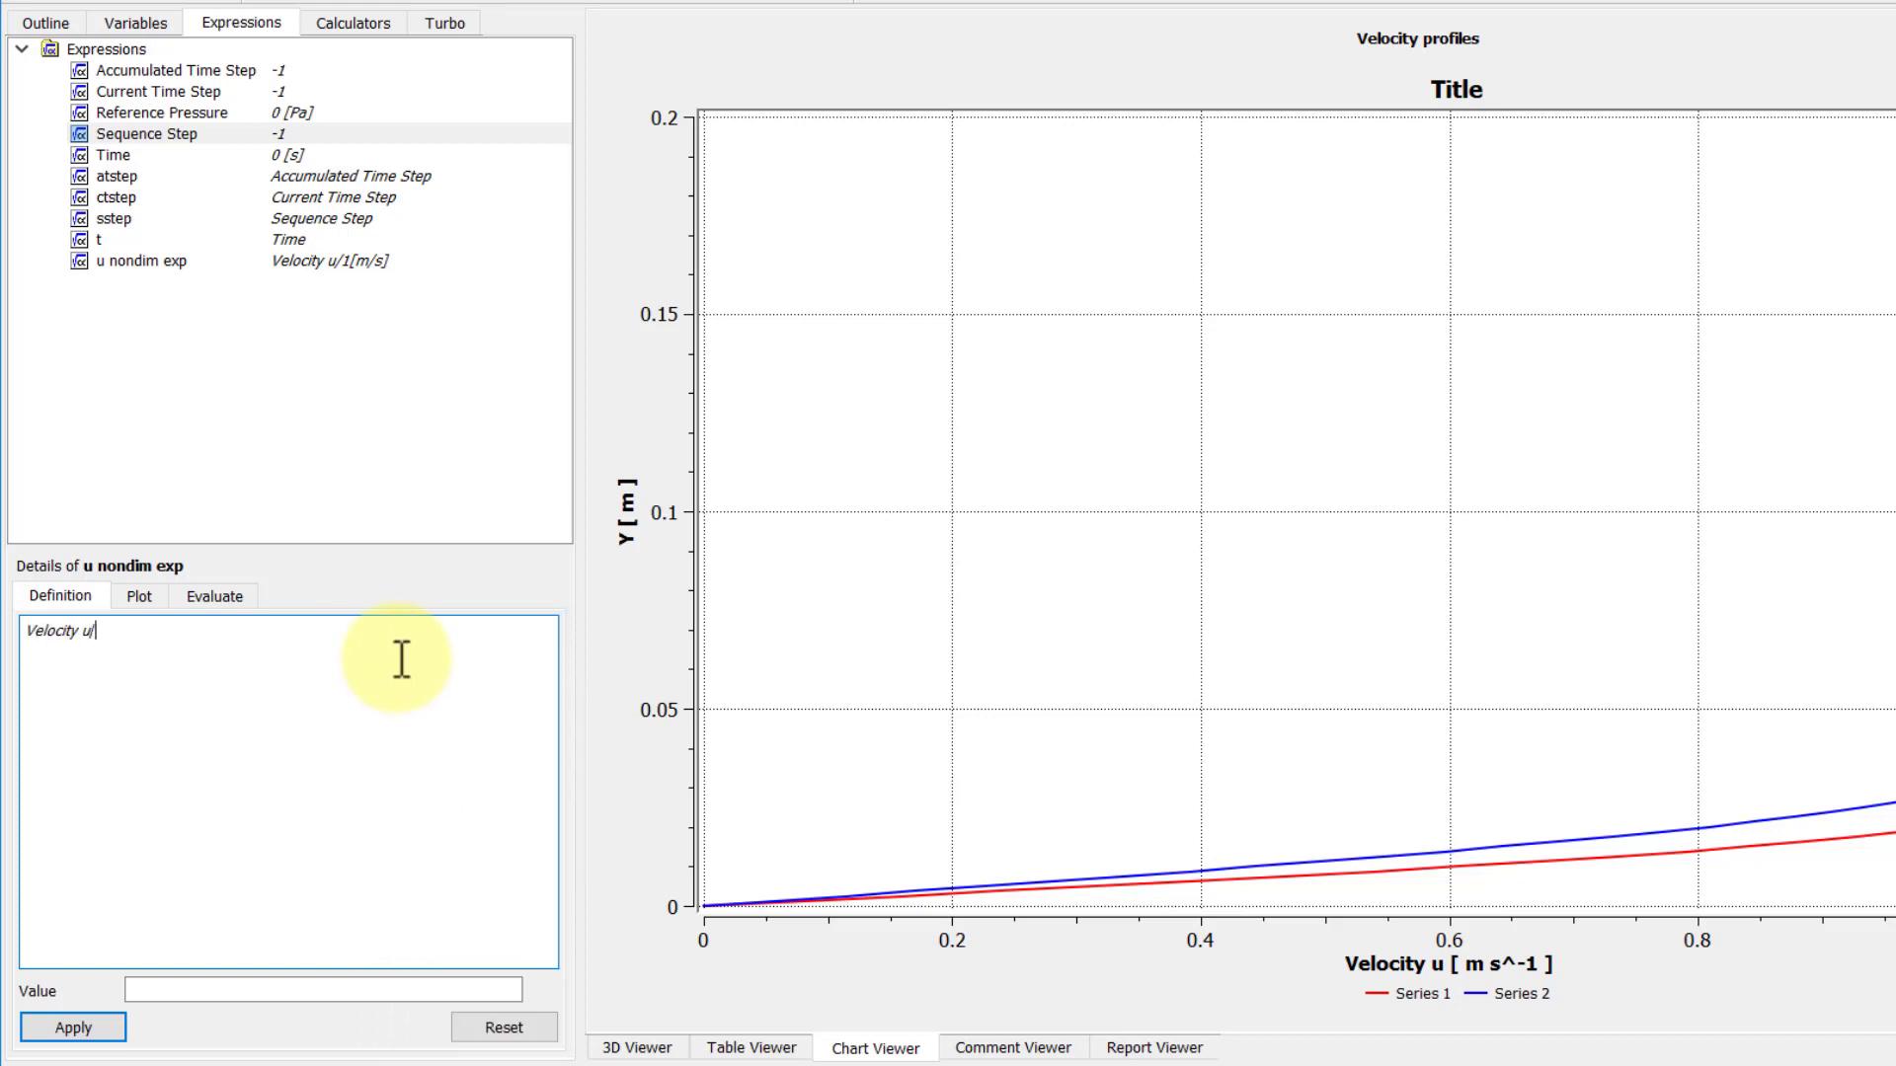
{"action": "type", "text": "1[m/s]"}
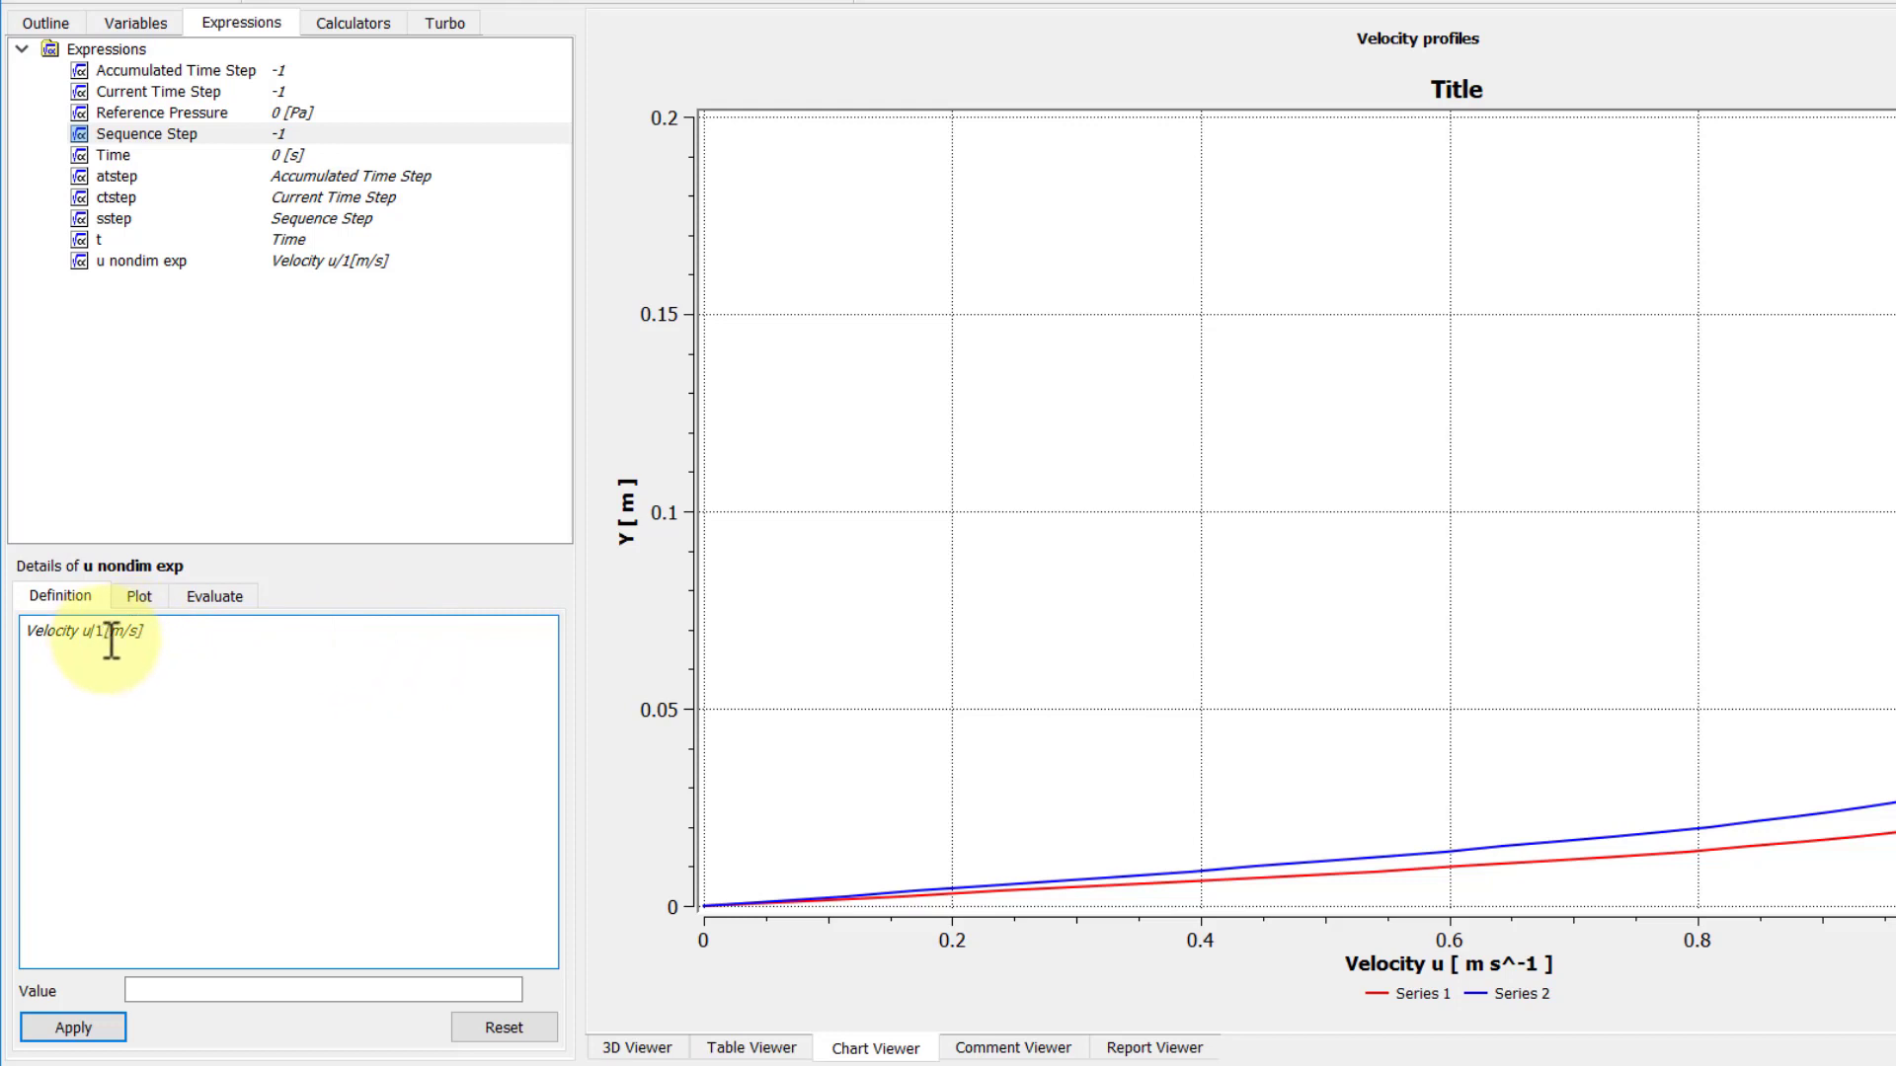
{"action": "left_click", "coordinate": [71, 1032]}
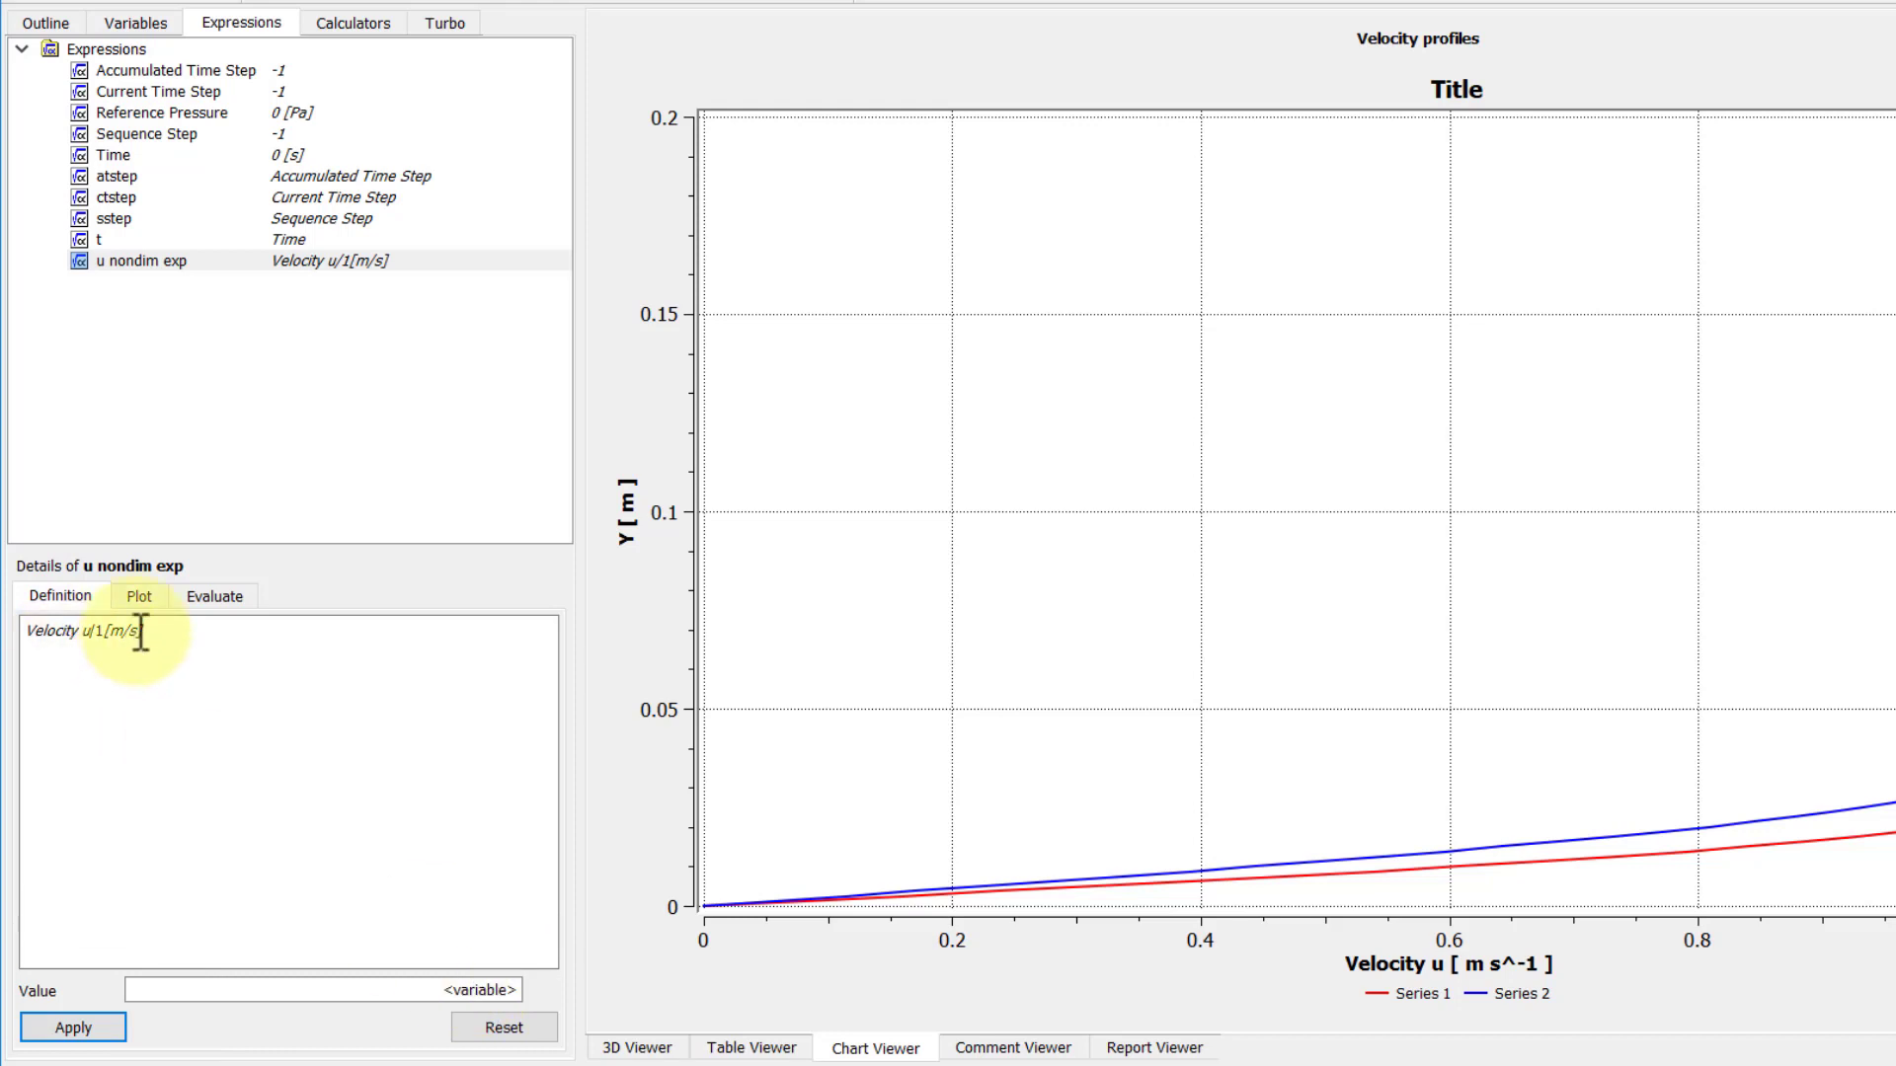
- Delete the existing u nondim variable
{"action": "left_click", "coordinate": [134, 24]}
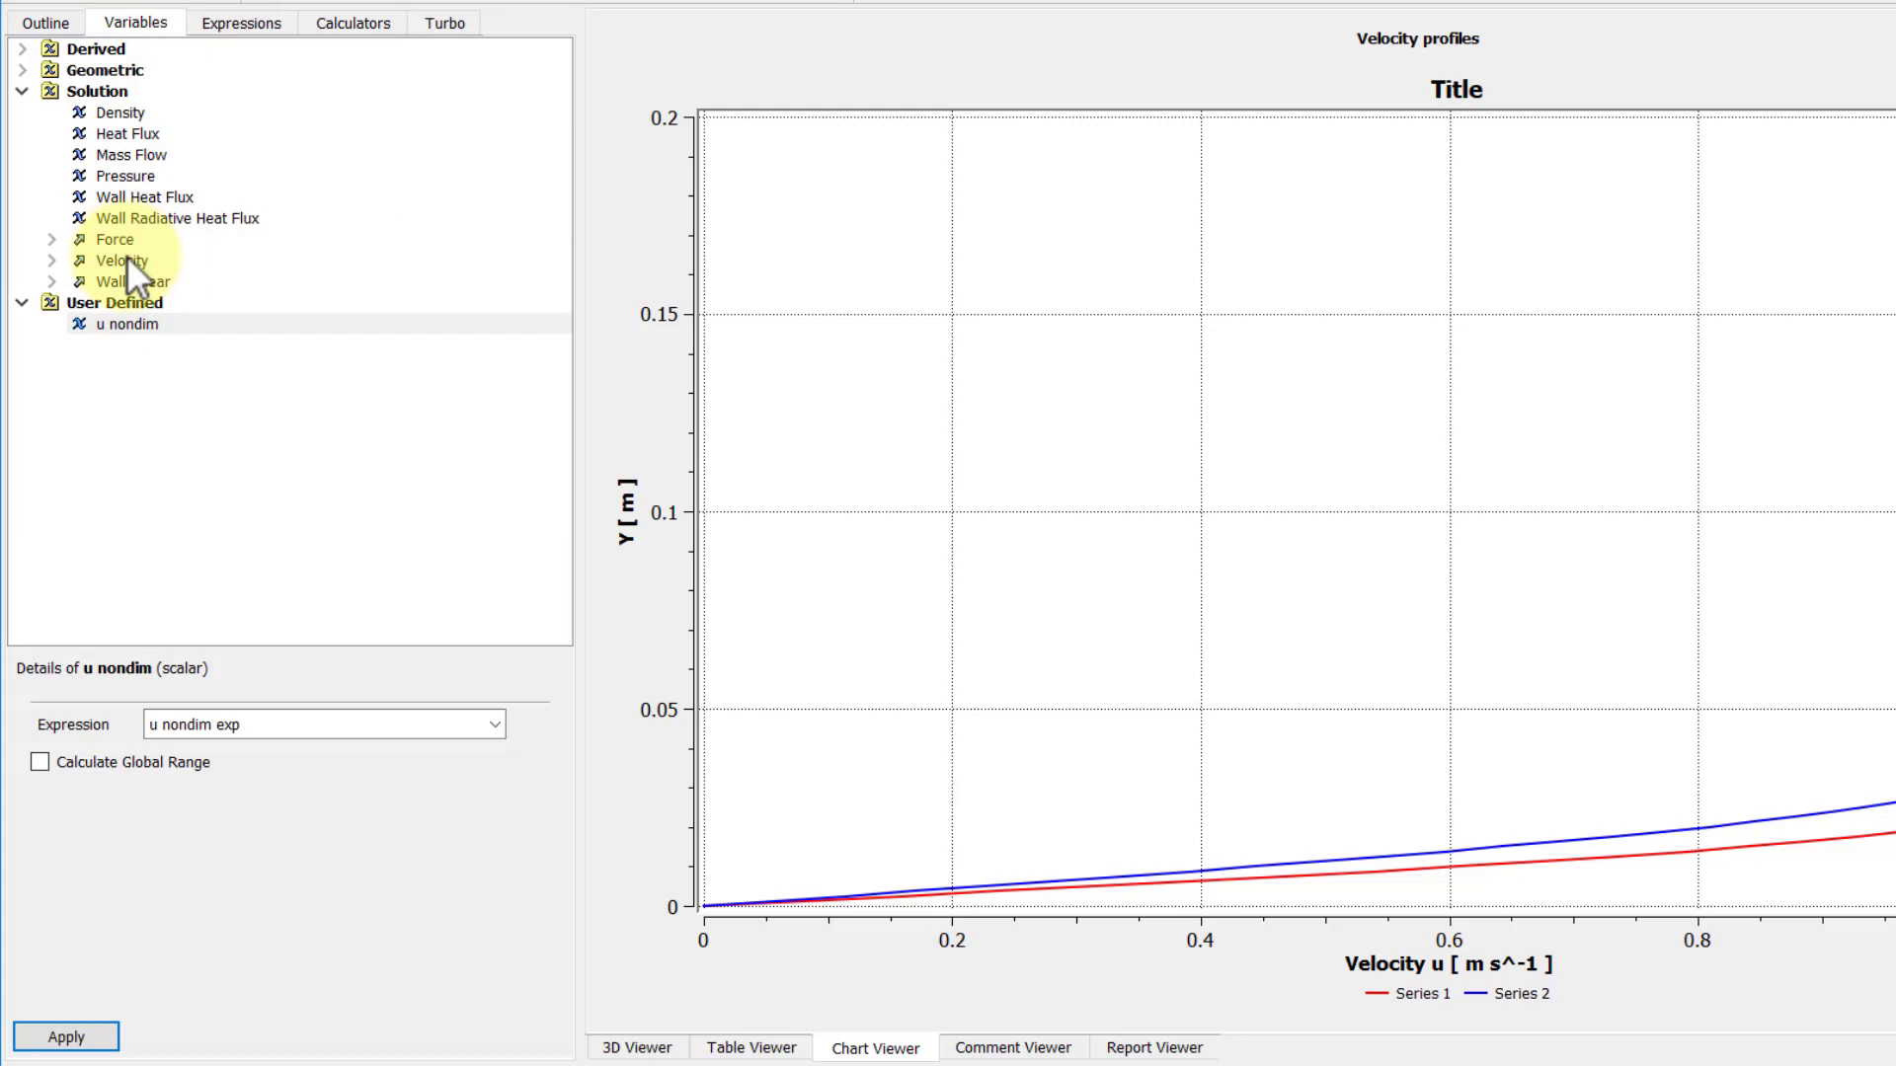
{"action": "right_click", "coordinate": [152, 324]}
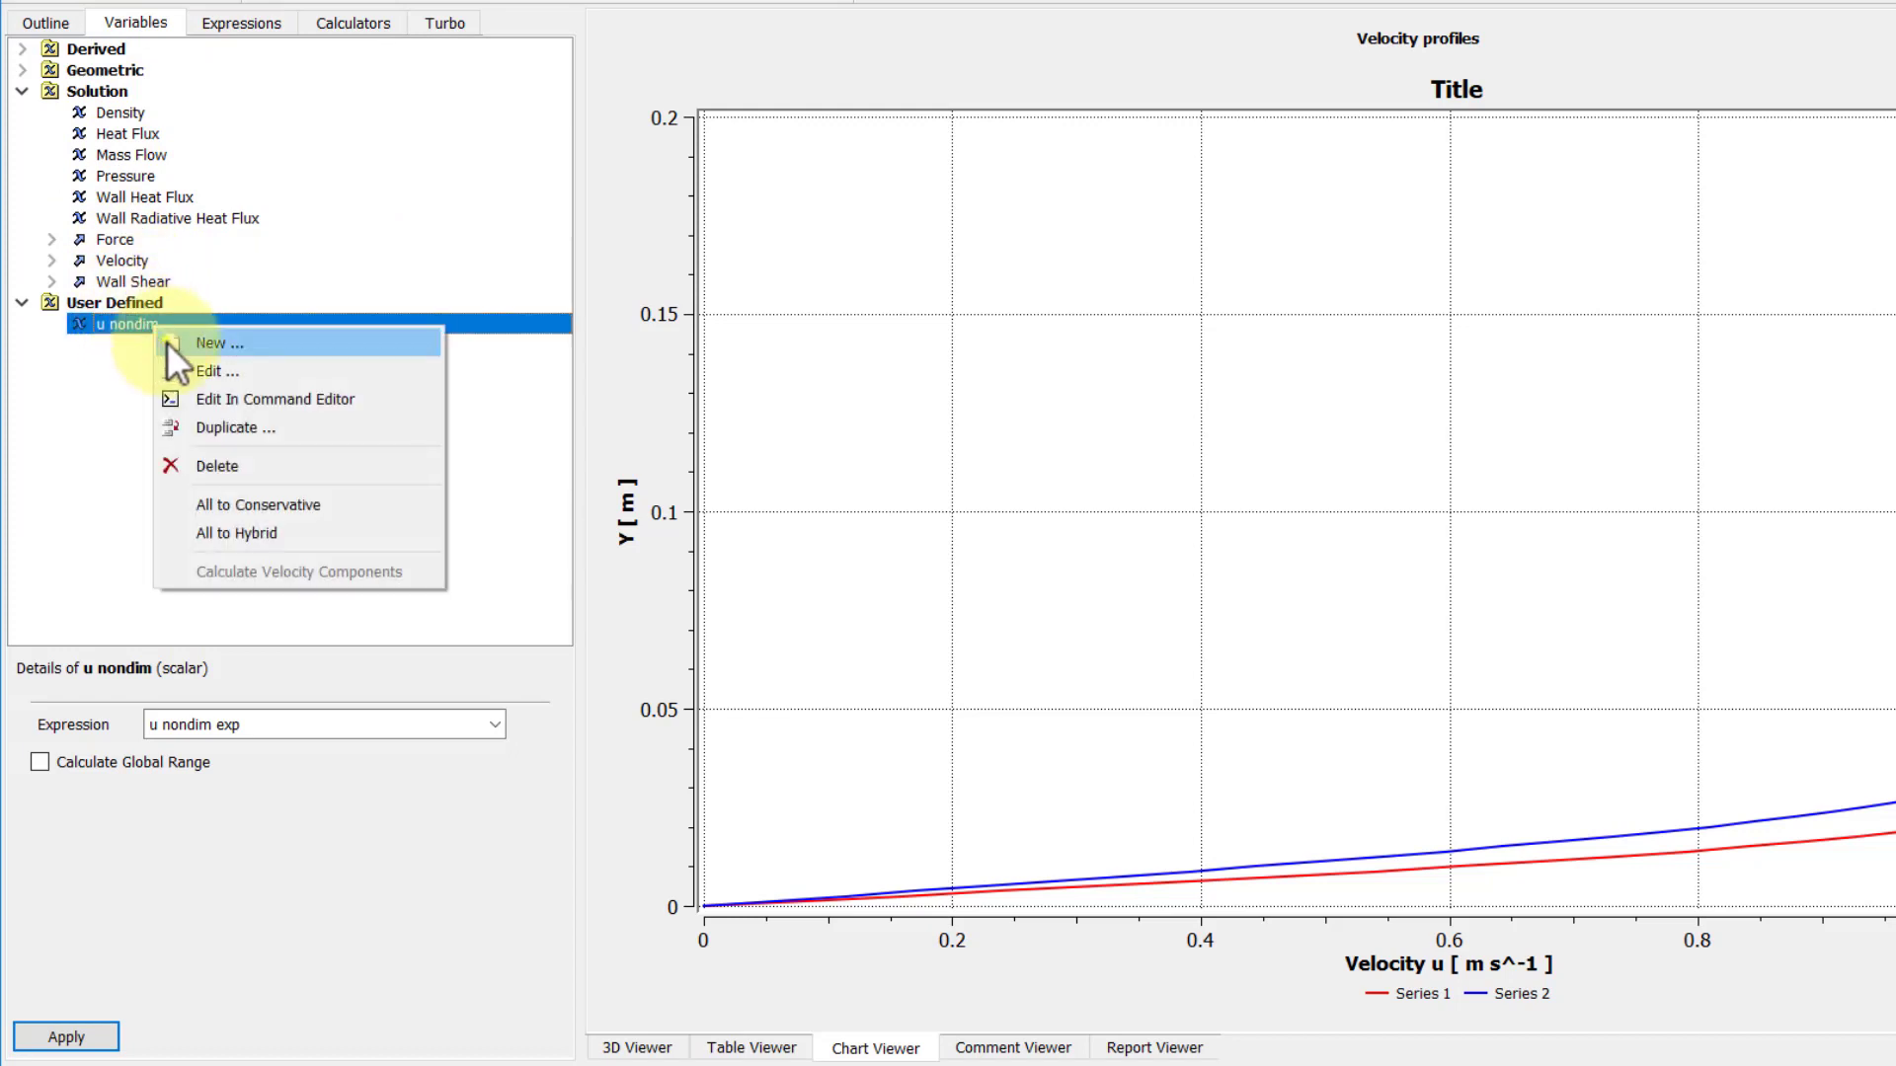
{"action": "left_click", "coordinate": [262, 462]}
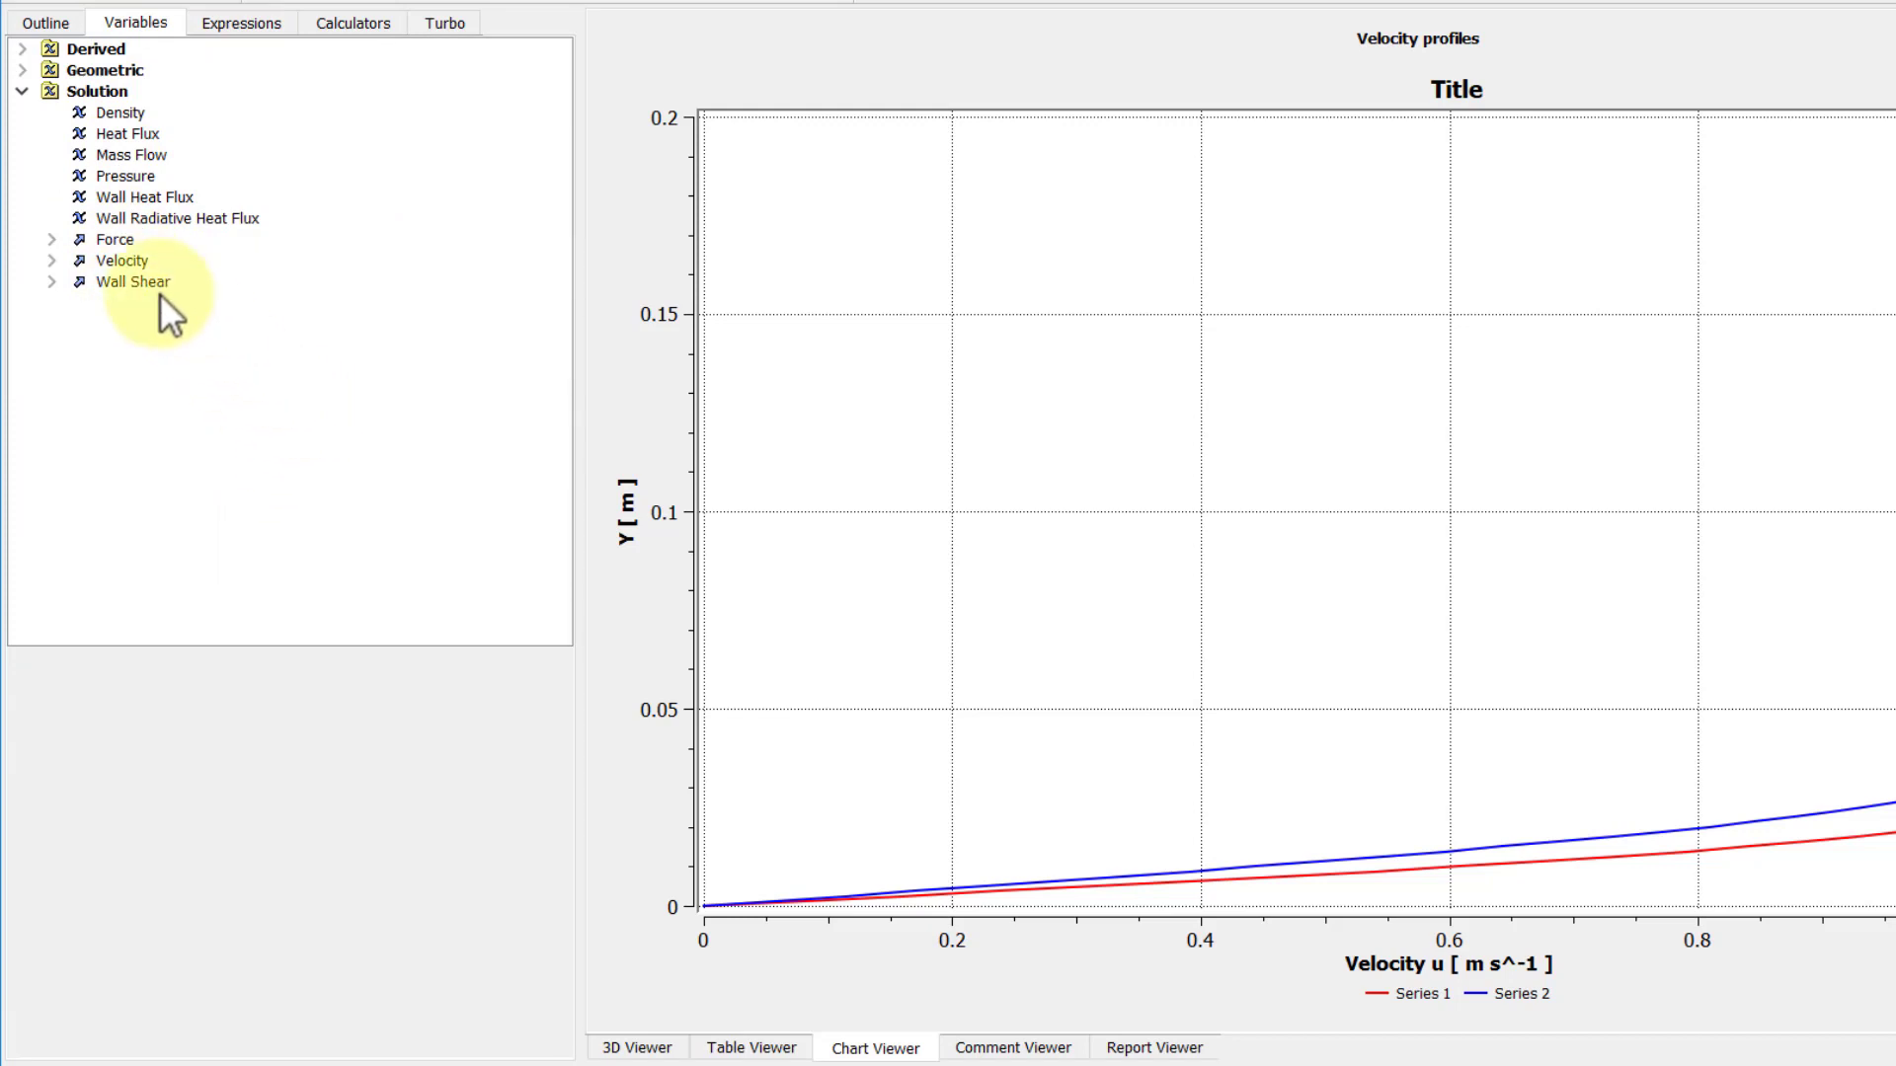
- Create a new variable 'u nondim' whose expression is u nondim exp
{"action": "right_click", "coordinate": [127, 138]}
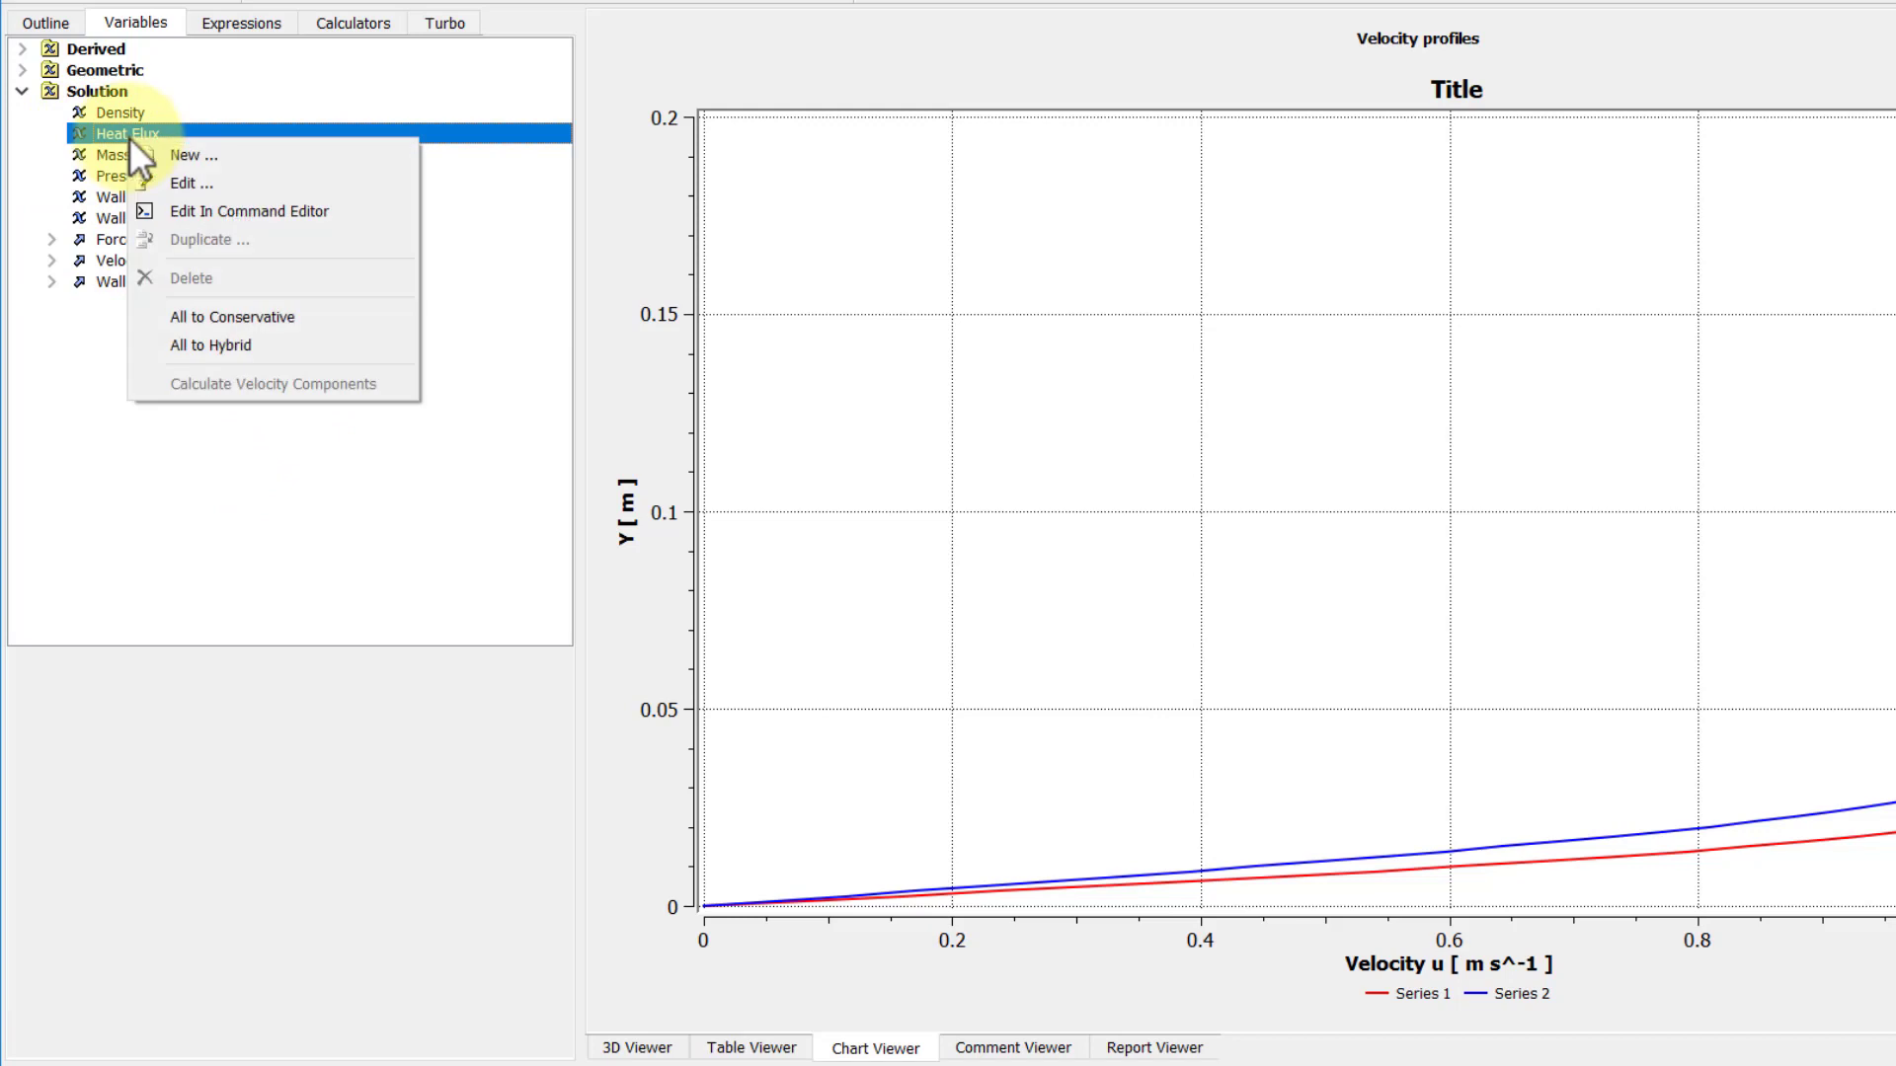
{"action": "left_click", "coordinate": [220, 153]}
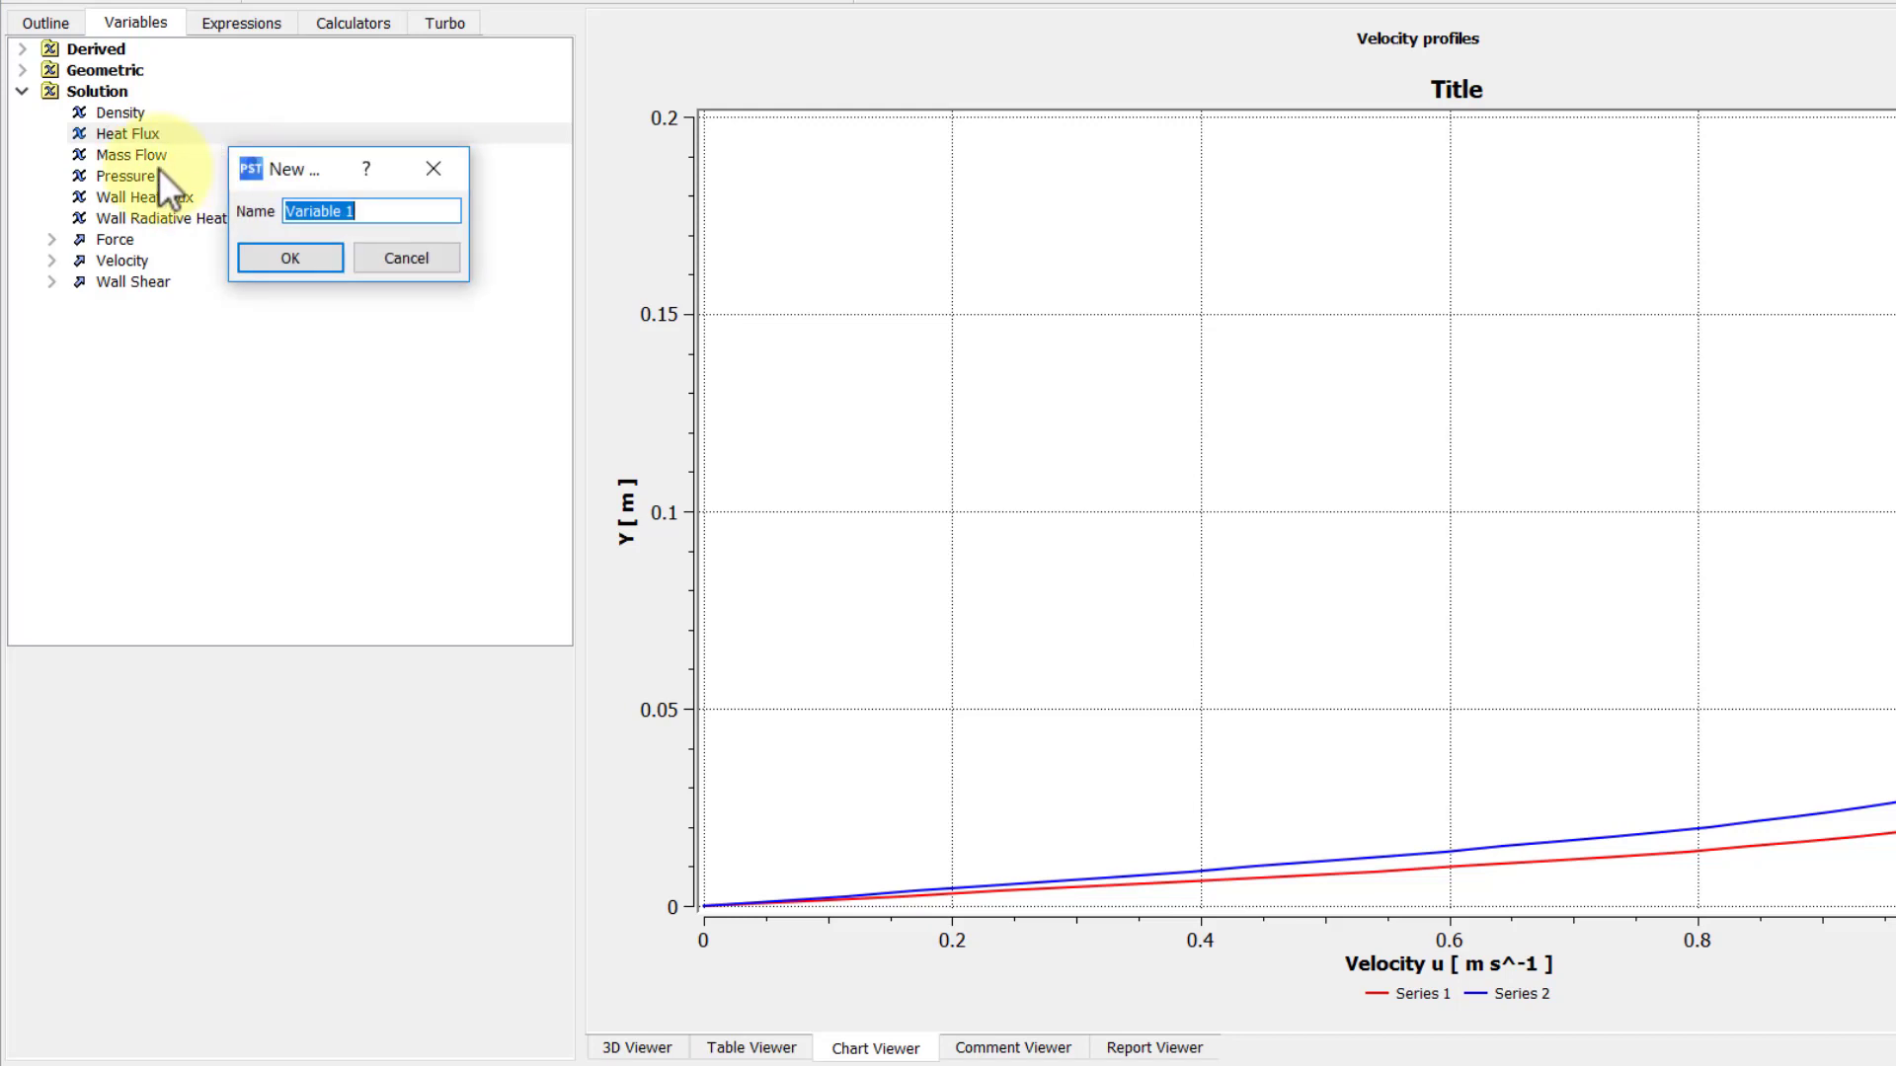
{"action": "type", "text": "u nondim"}
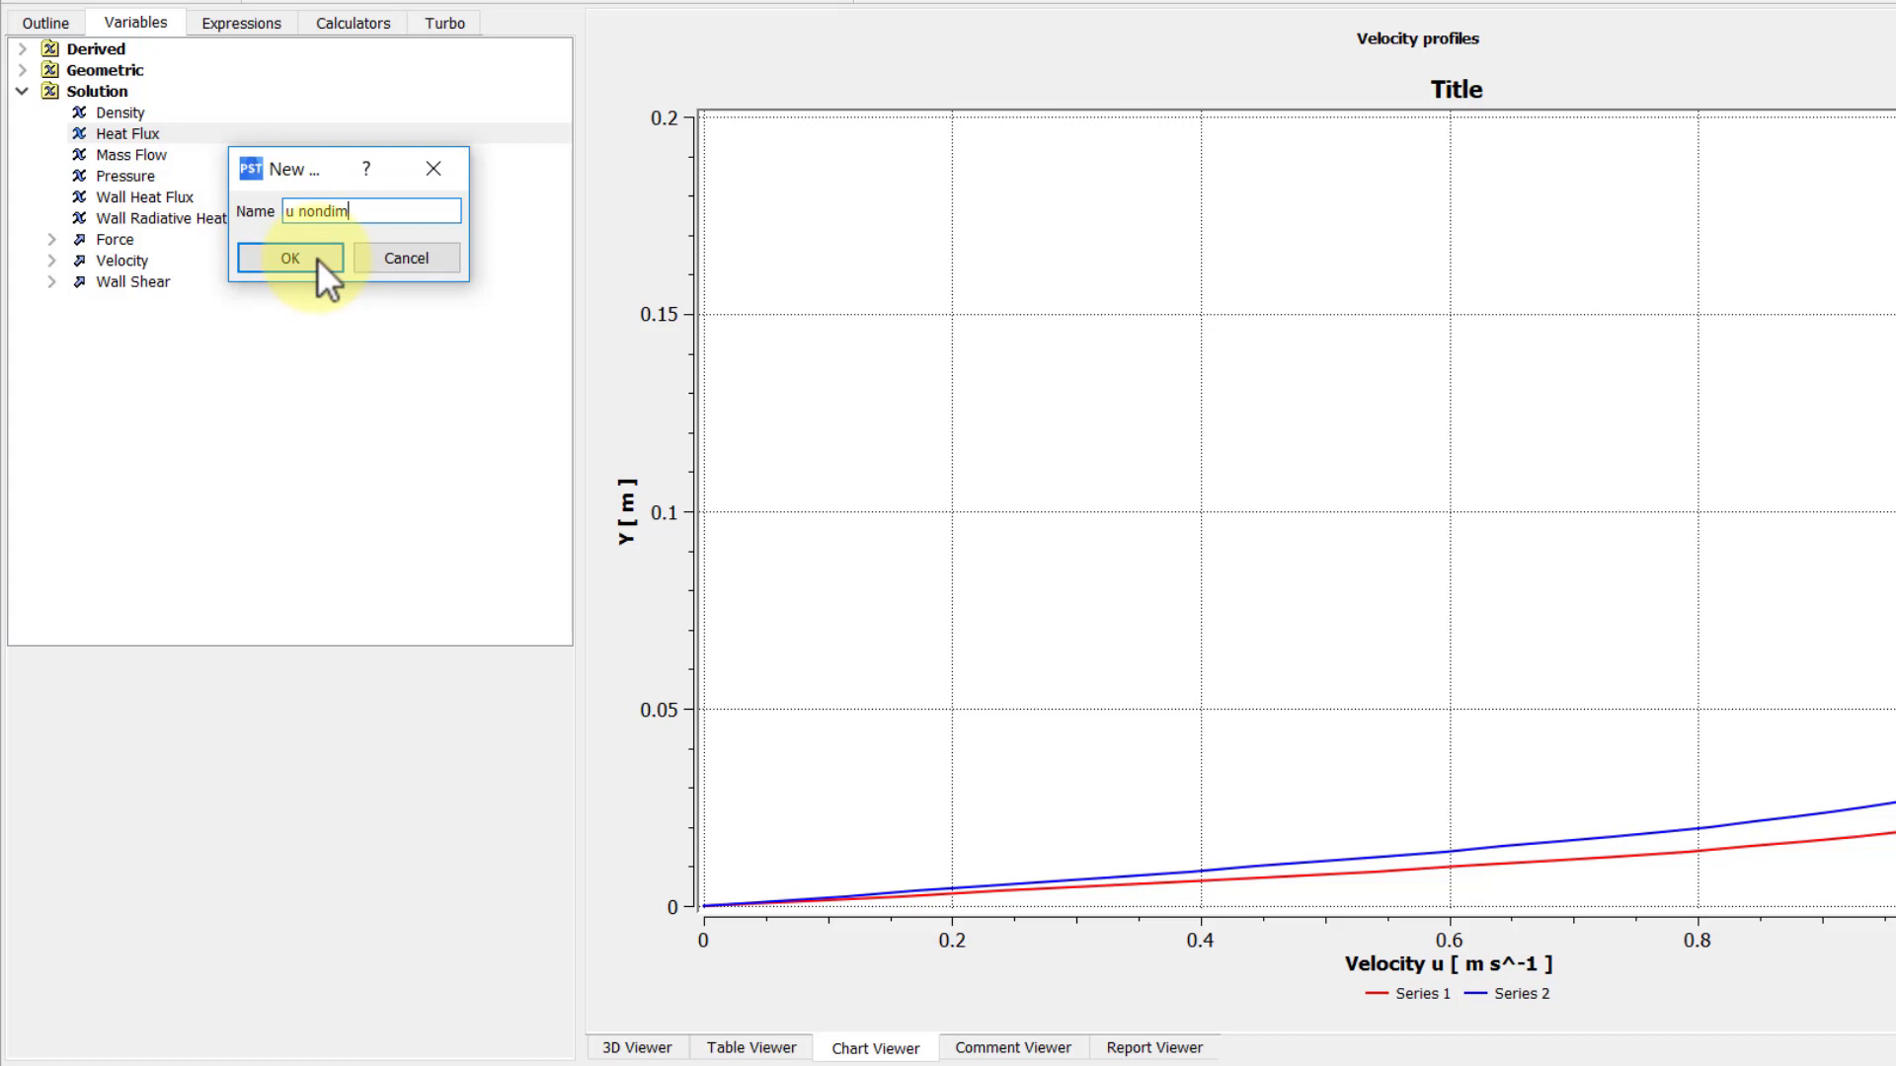
{"action": "left_click", "coordinate": [317, 258]}
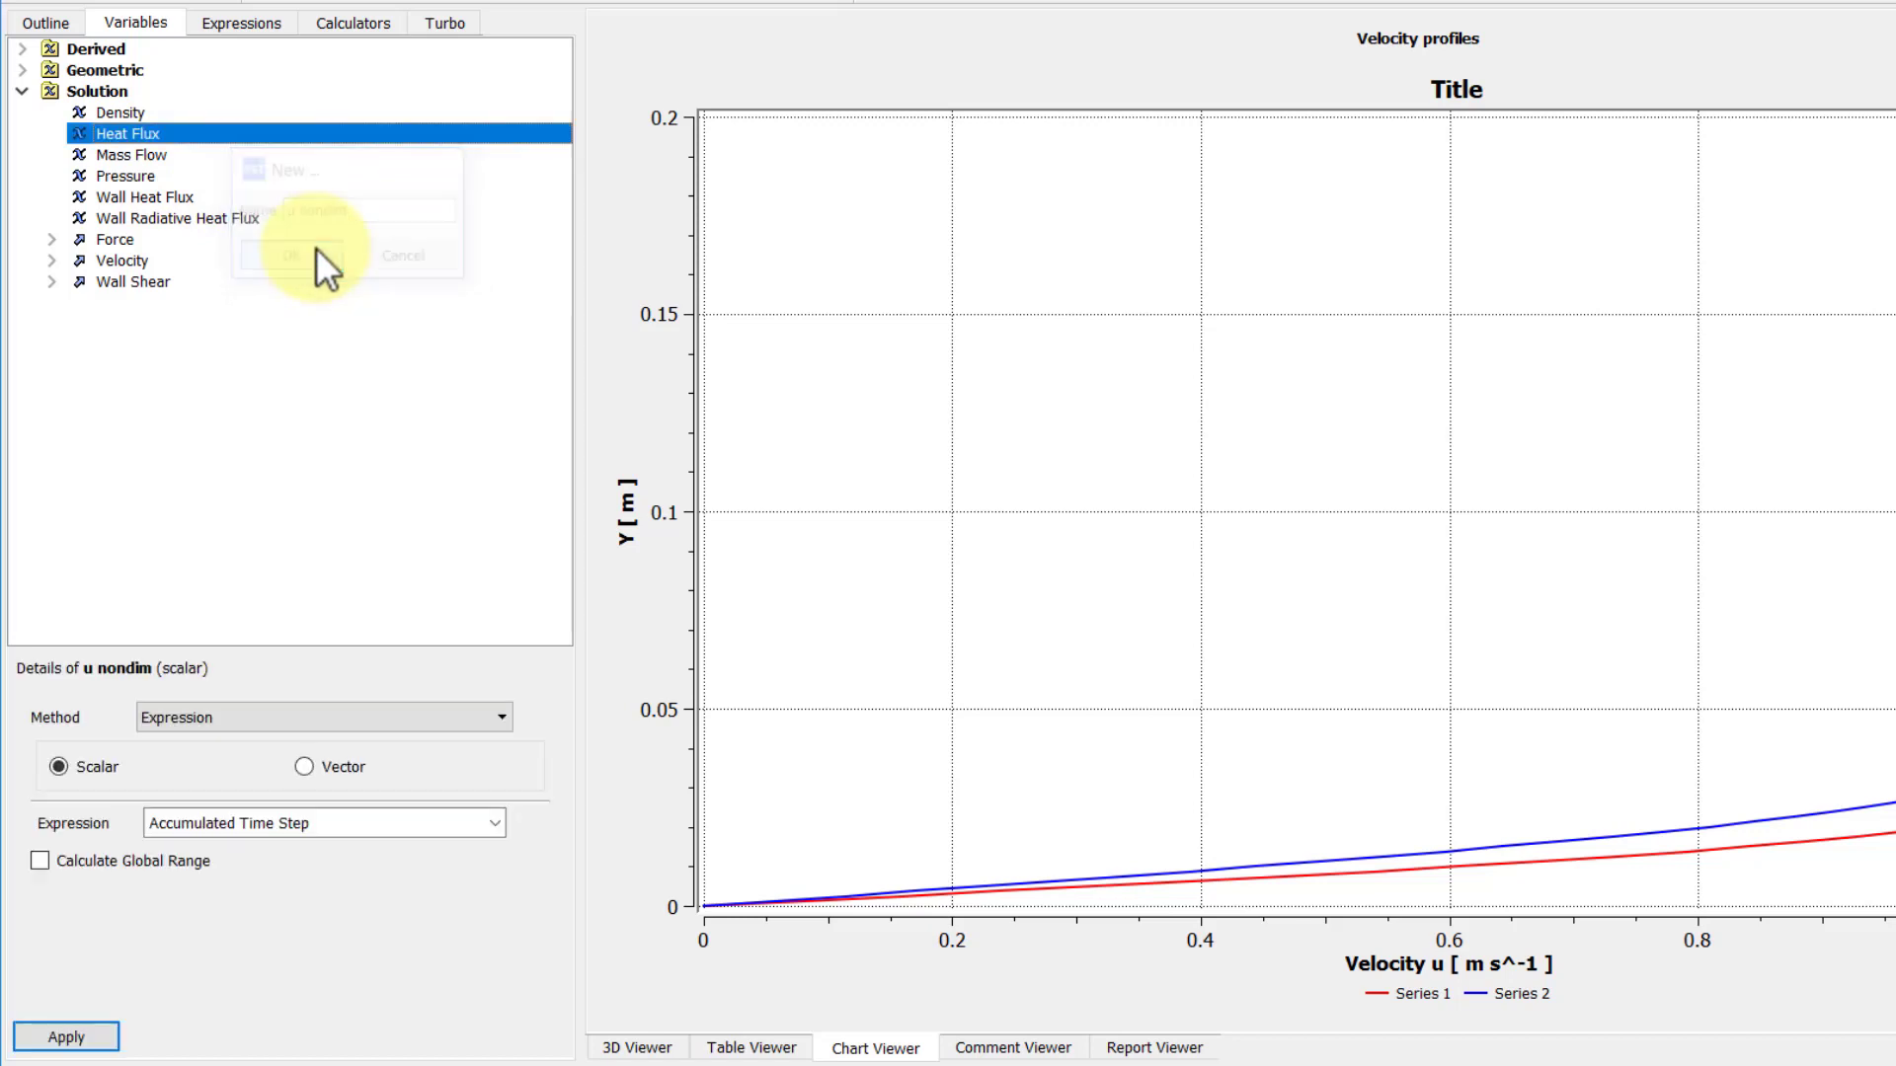
{"action": "left_click", "coordinate": [496, 826]}
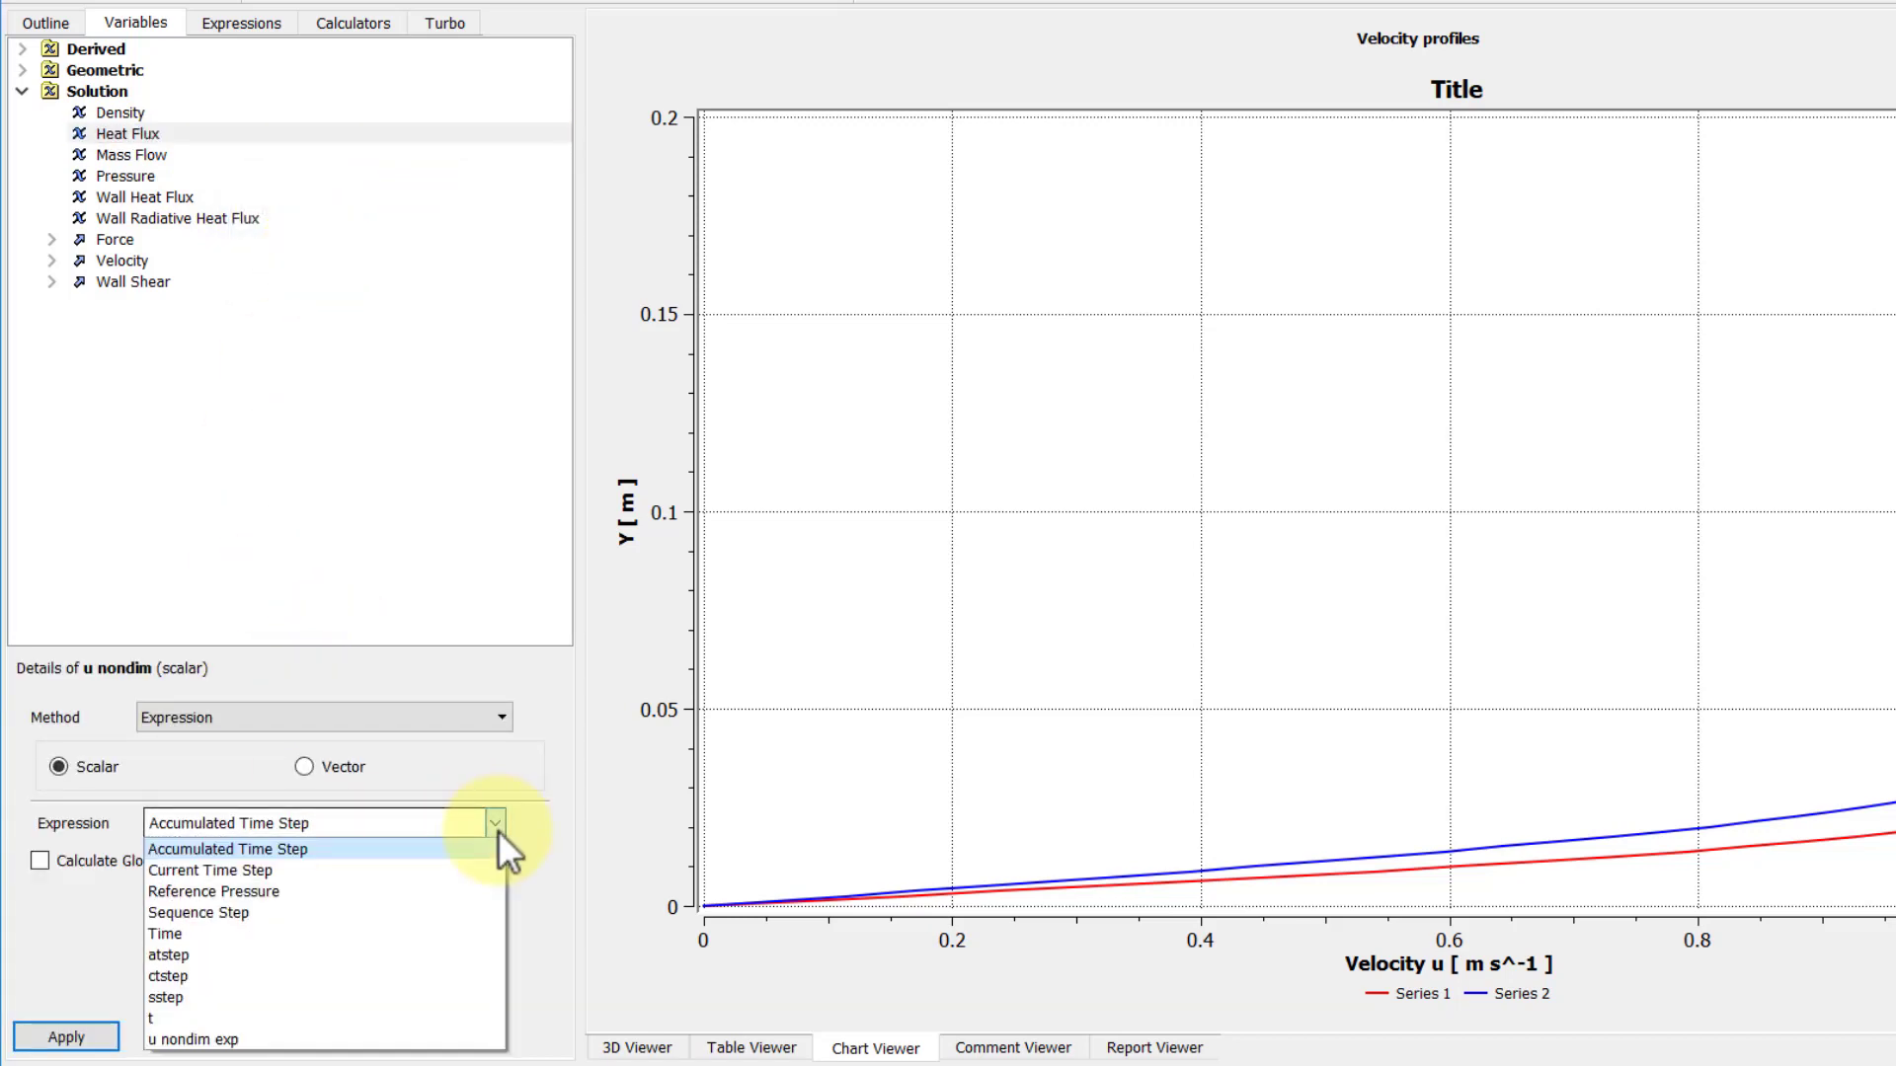
{"action": "left_click", "coordinate": [295, 1038]}
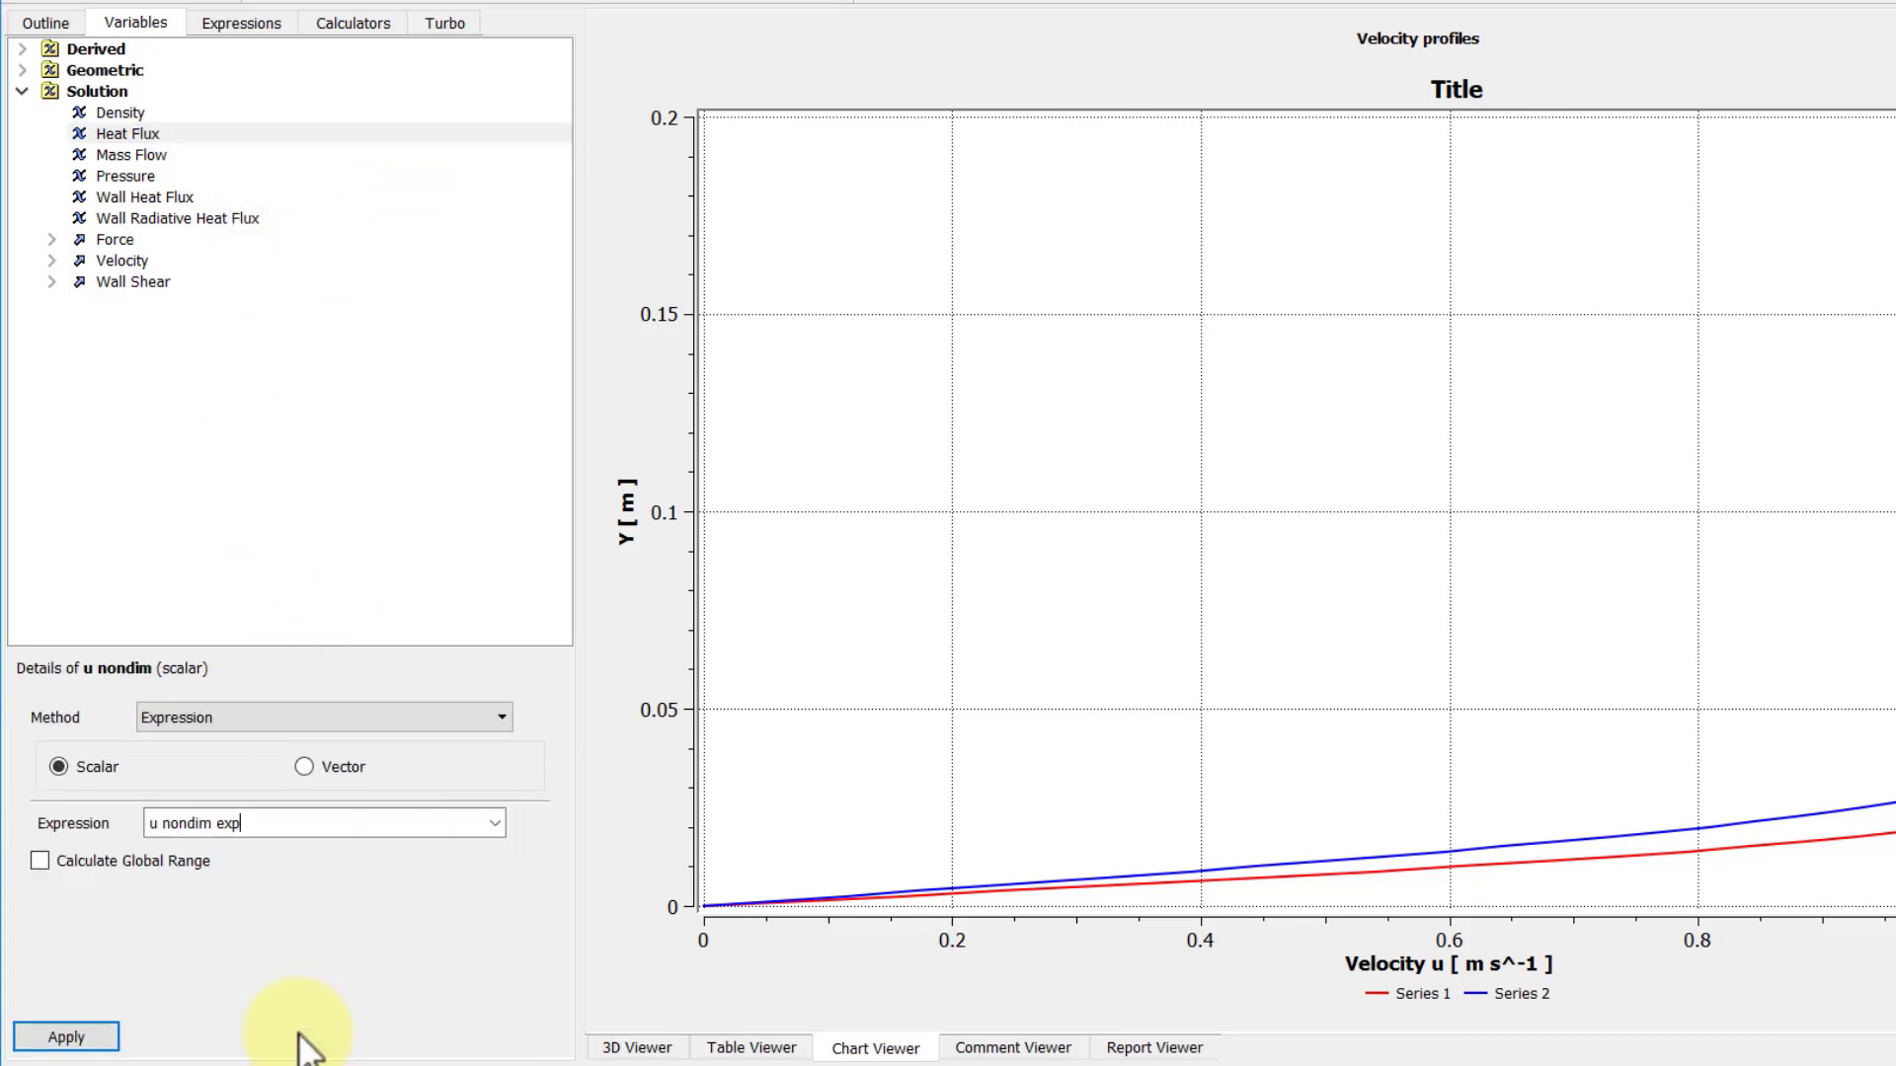
{"action": "left_click", "coordinate": [57, 1042]}
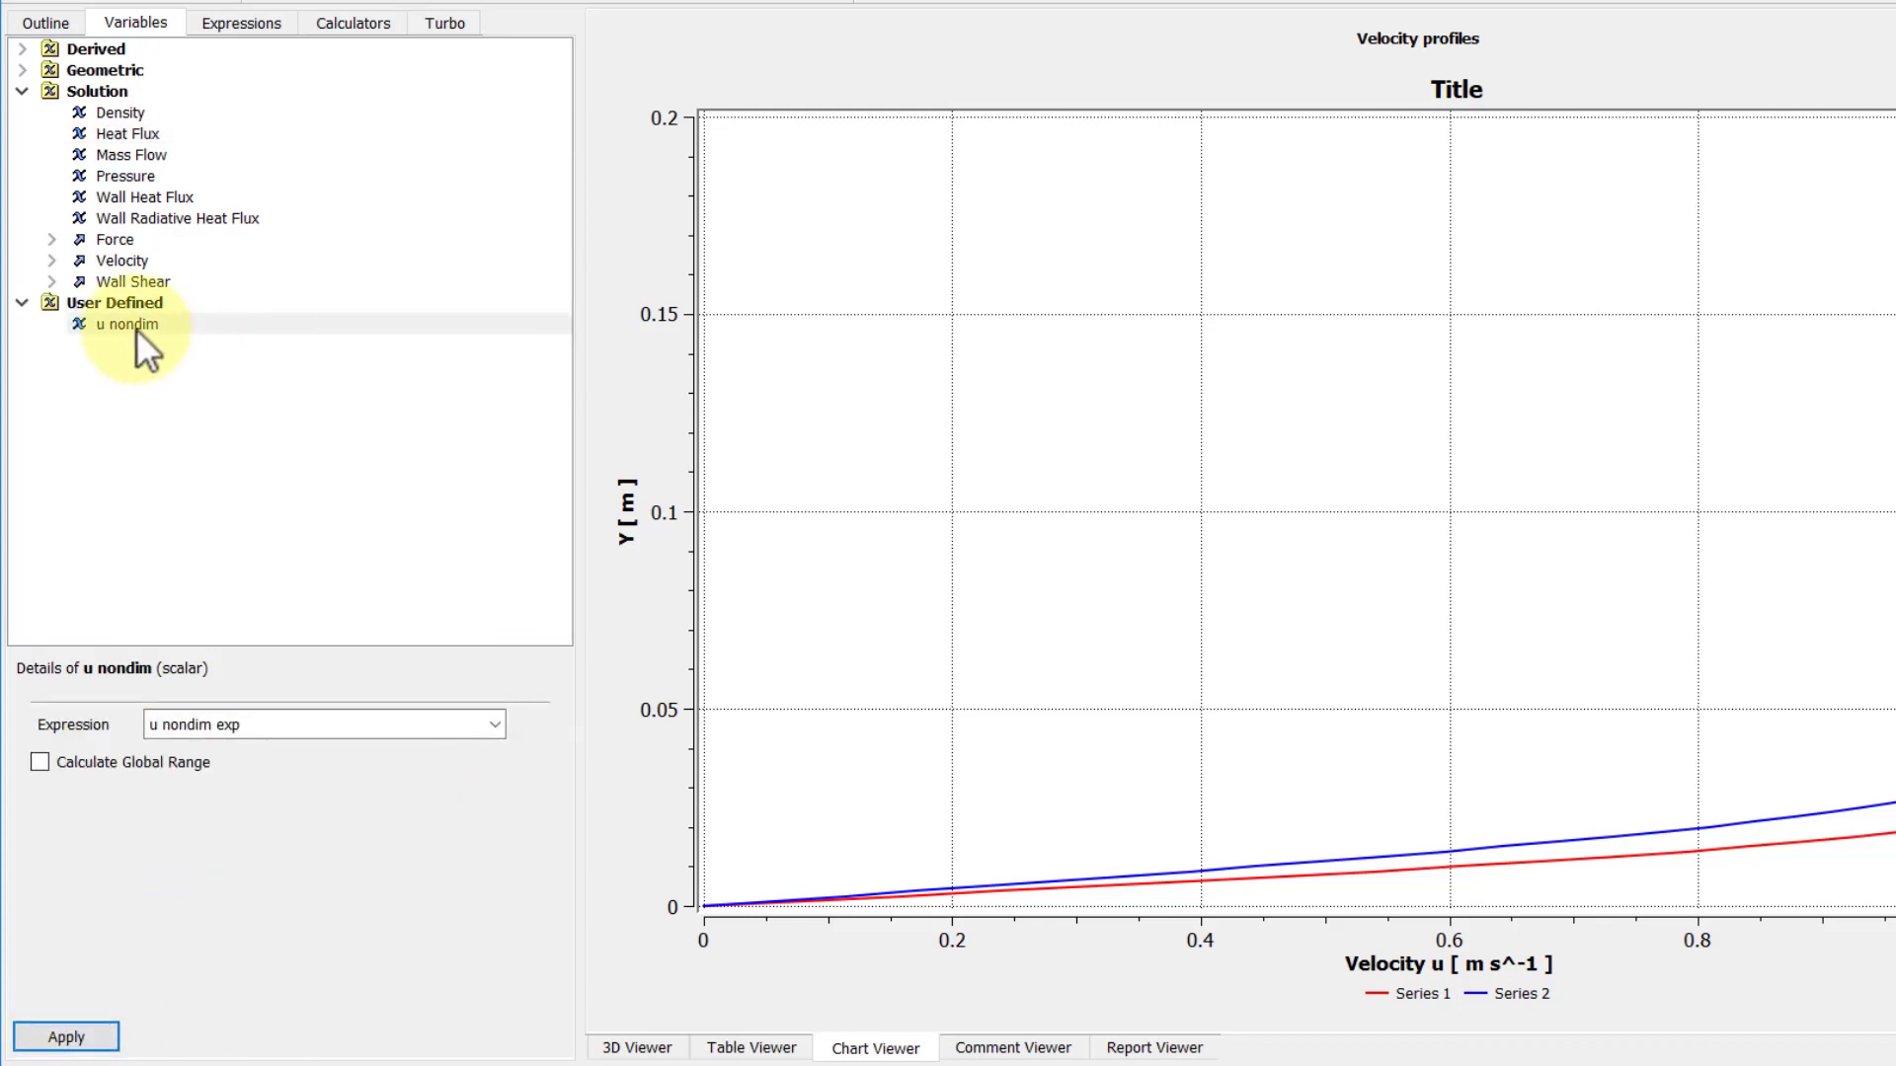
- Set the Velocity profiles X axis variable to u nondim, apply, and view the chart
{"action": "left_click", "coordinate": [56, 21]}
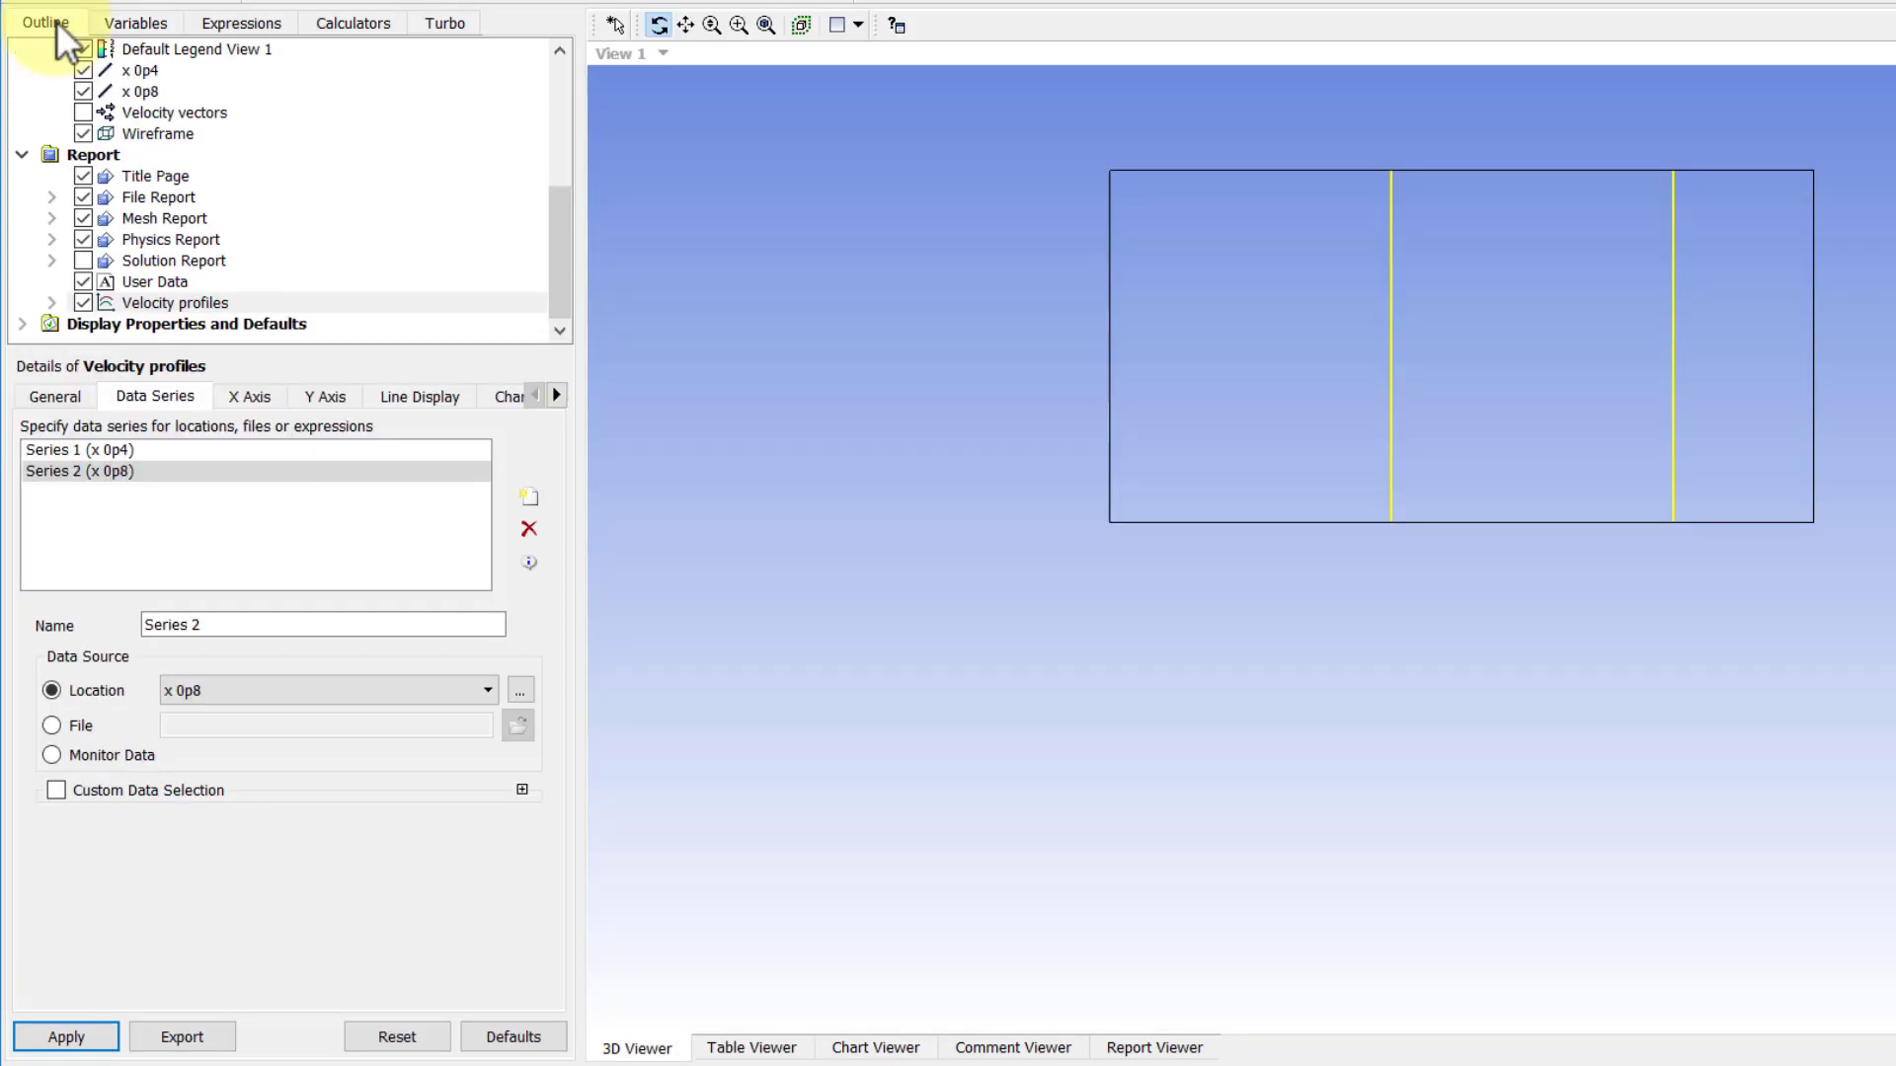
{"action": "left_click", "coordinate": [253, 302]}
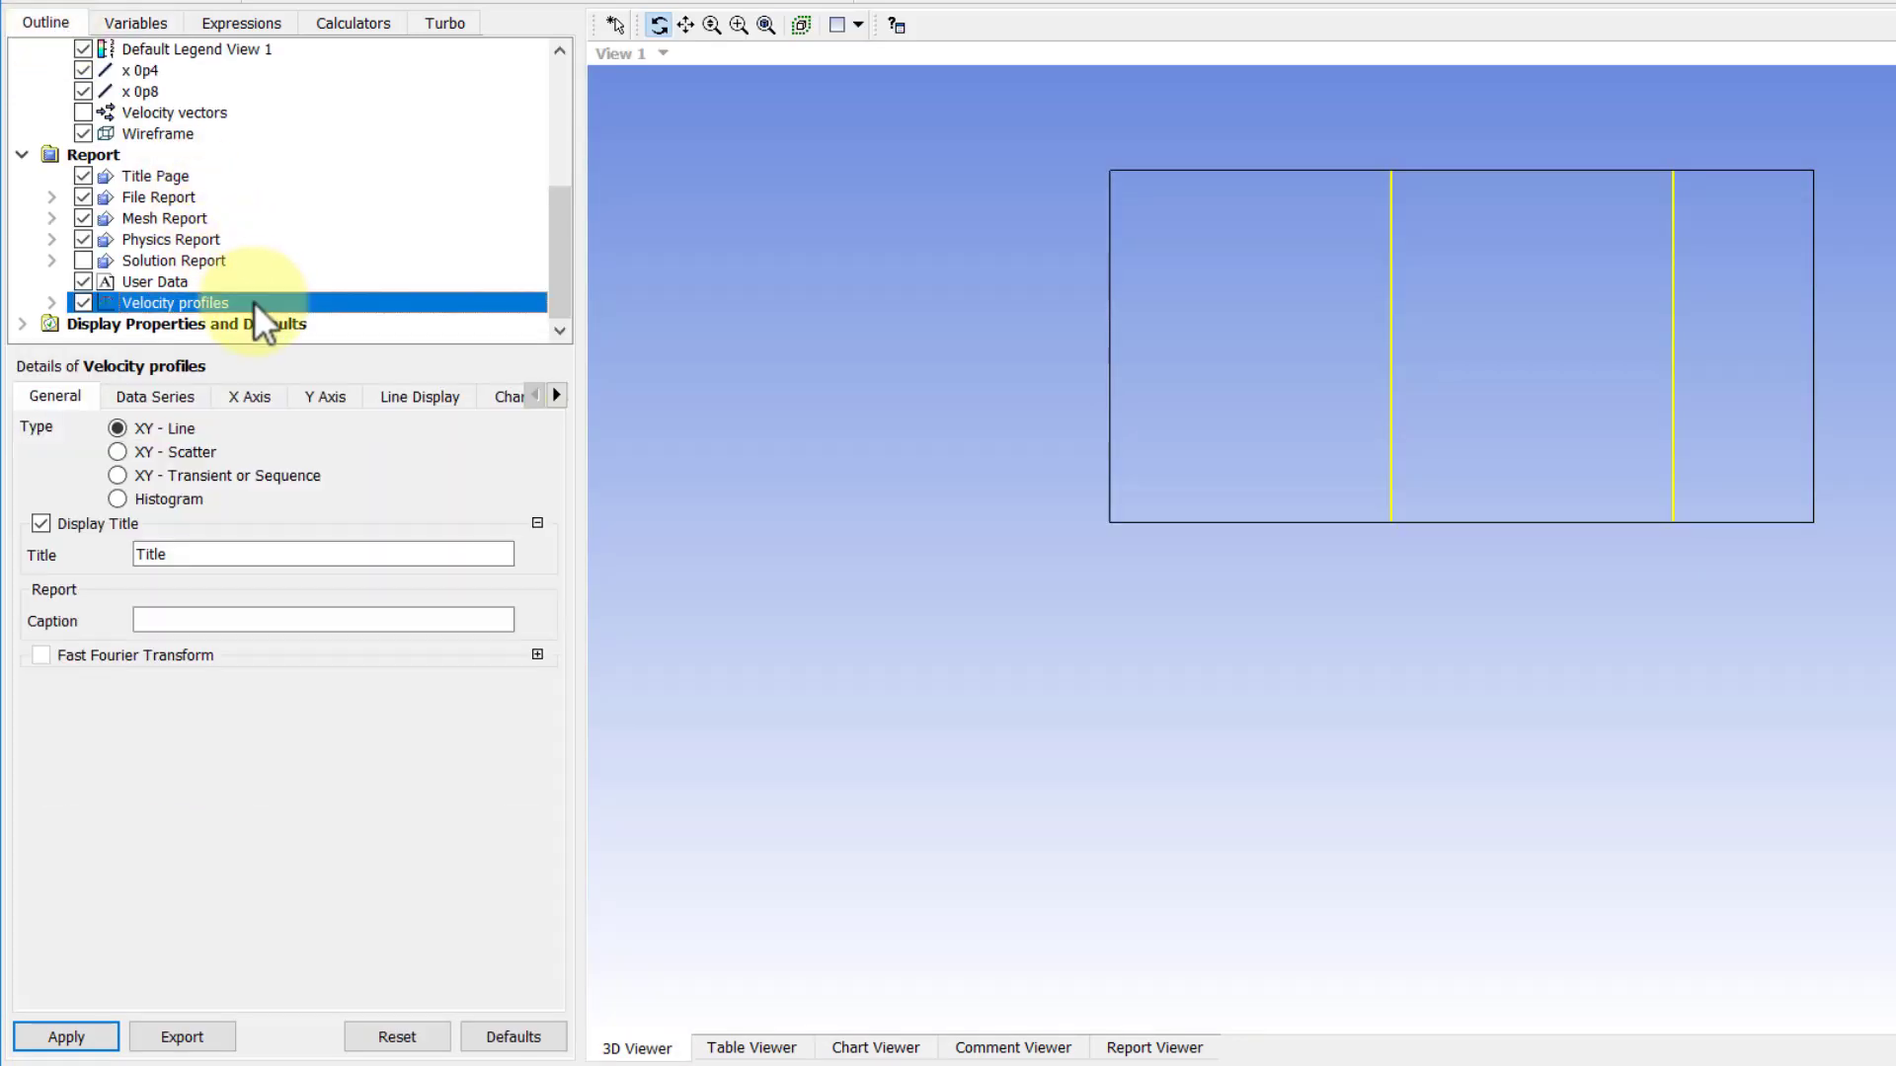
{"action": "left_click", "coordinate": [253, 397]}
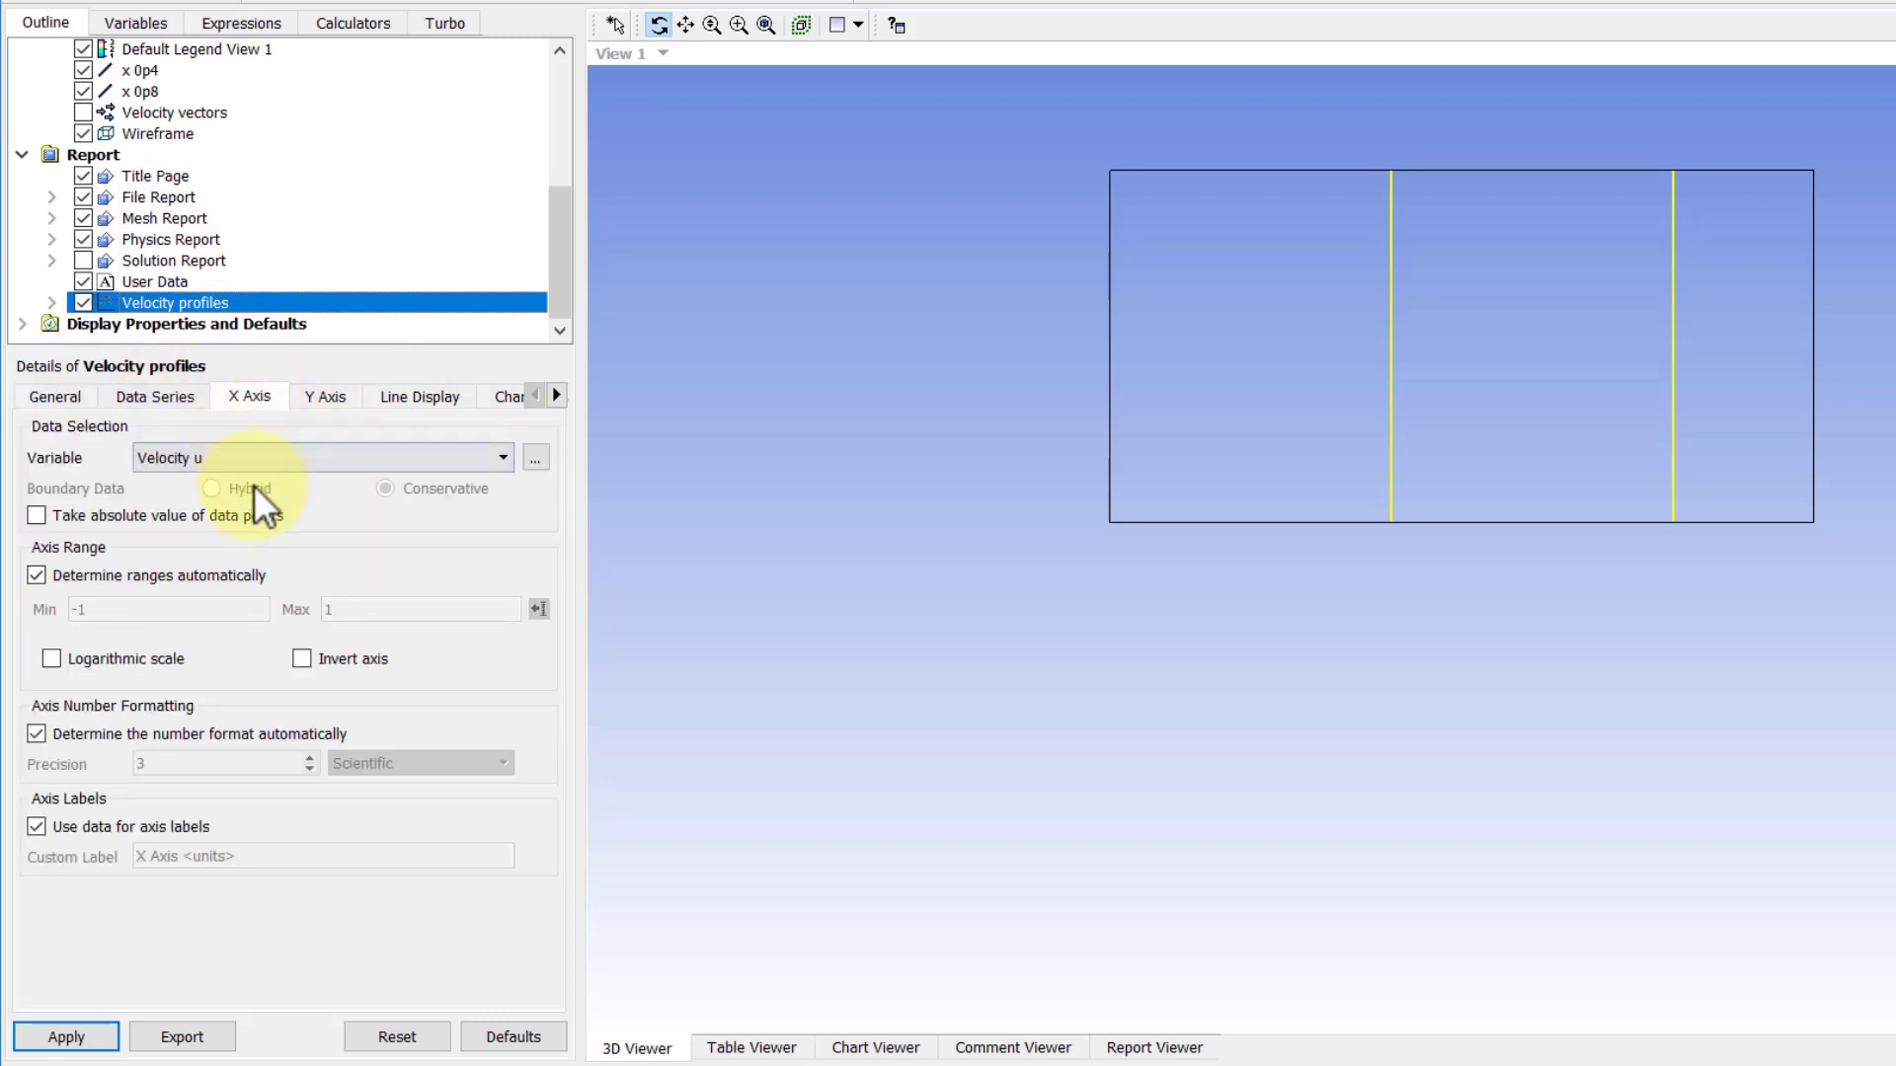
{"action": "left_click", "coordinate": [535, 458]}
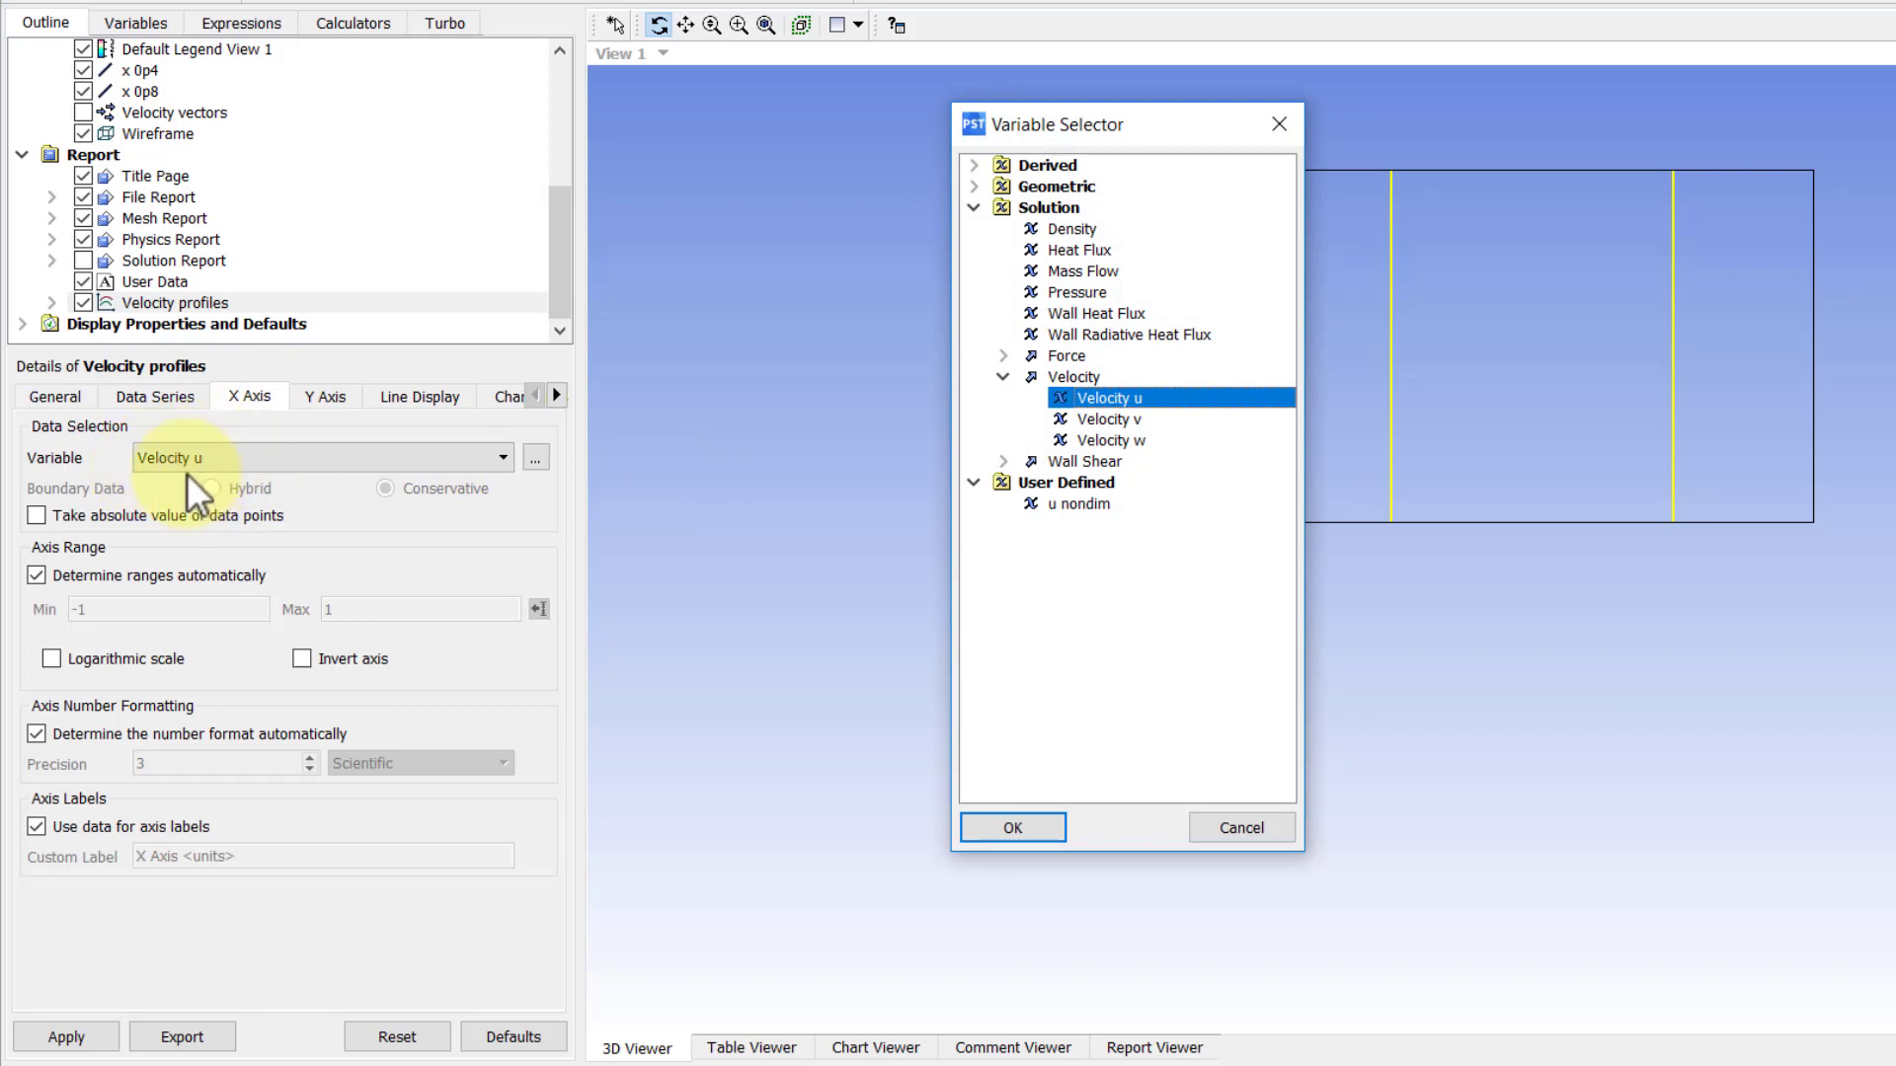
{"action": "left_click", "coordinate": [1096, 503]}
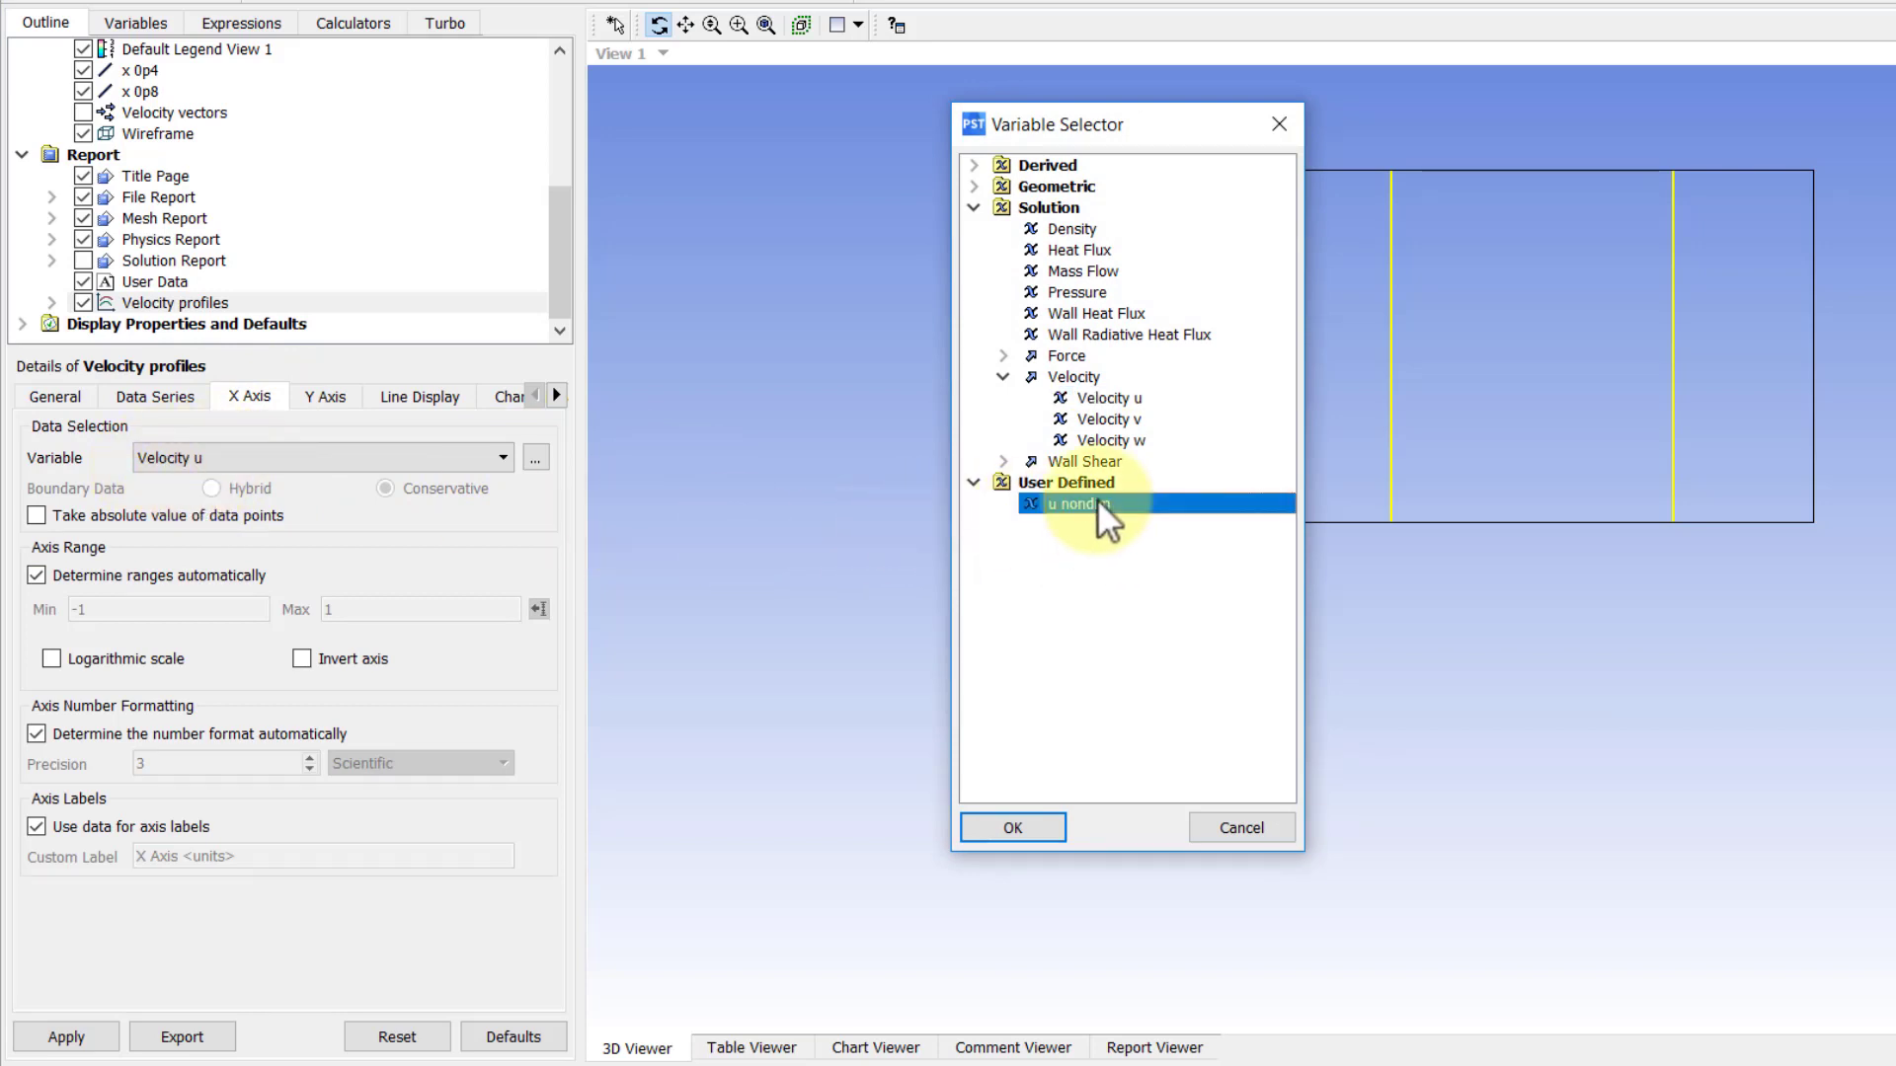
{"action": "left_click", "coordinate": [1013, 825]}
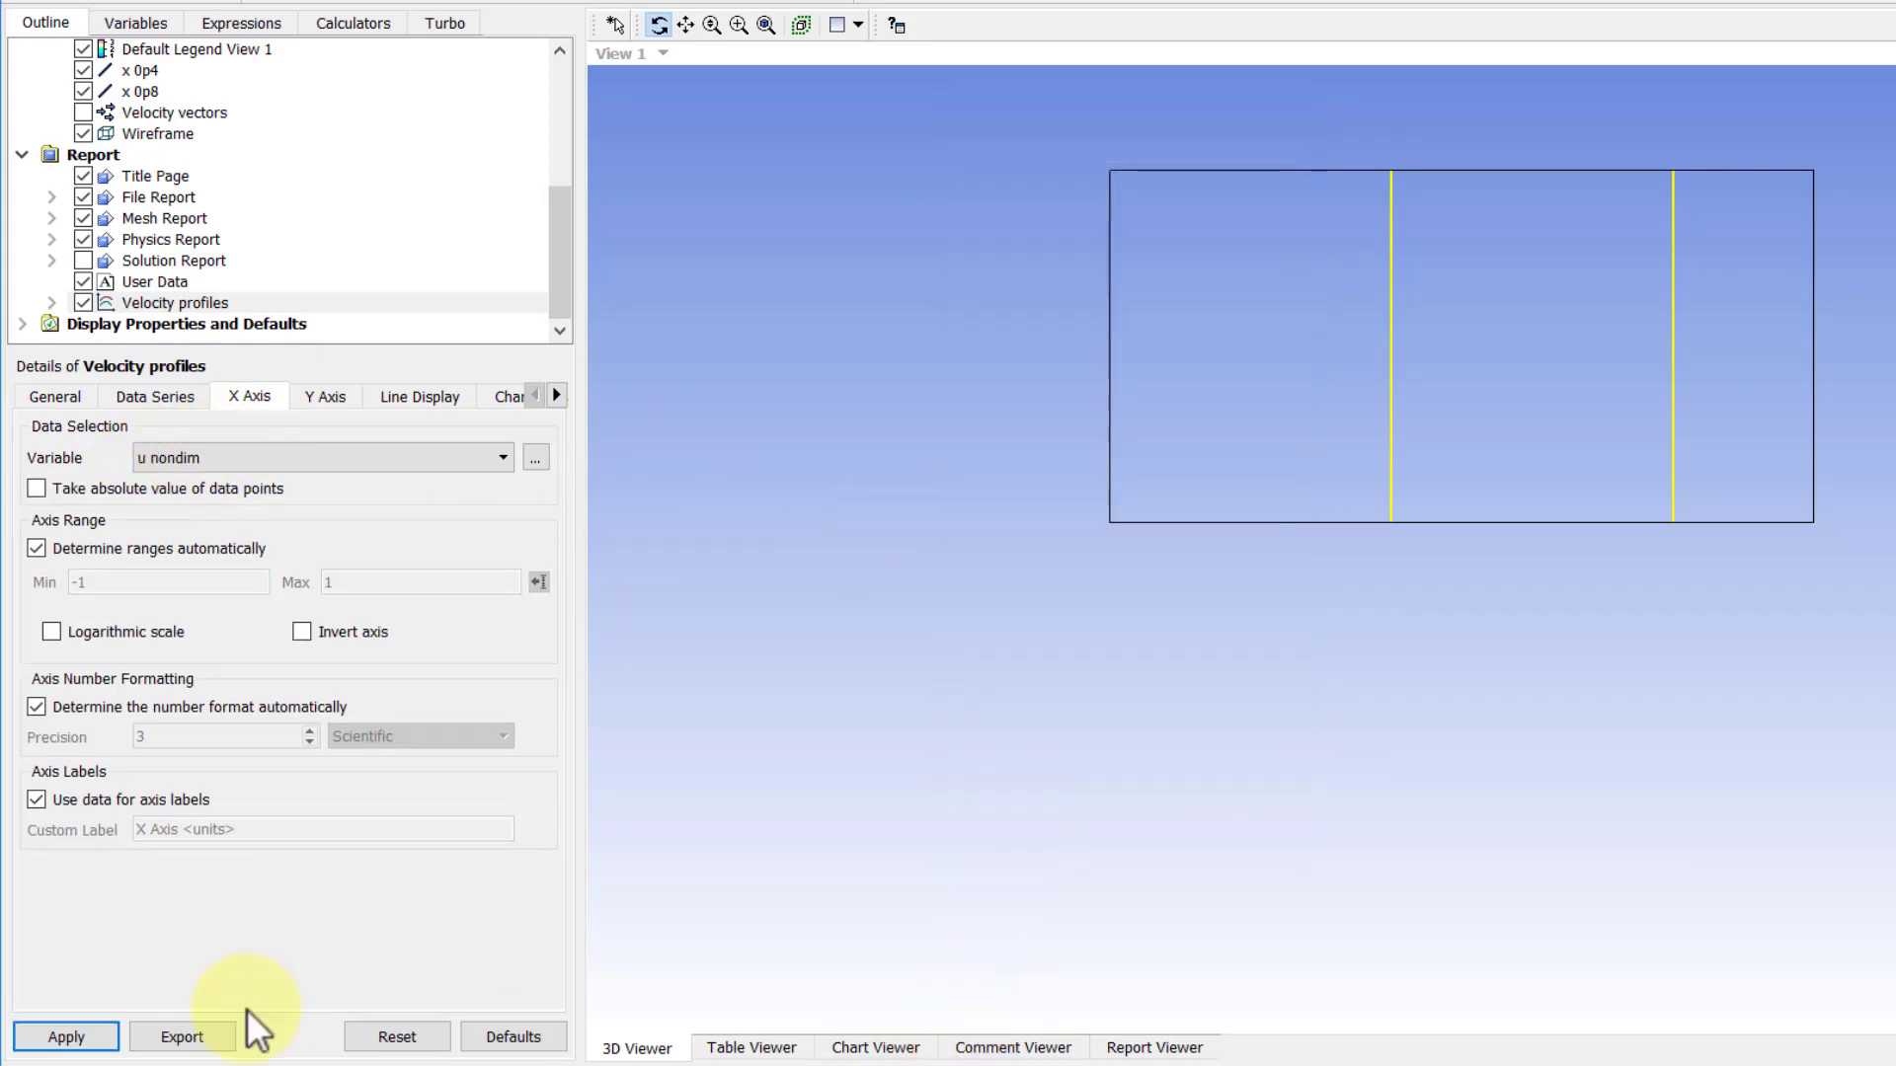
{"action": "left_click", "coordinate": [65, 1037]}
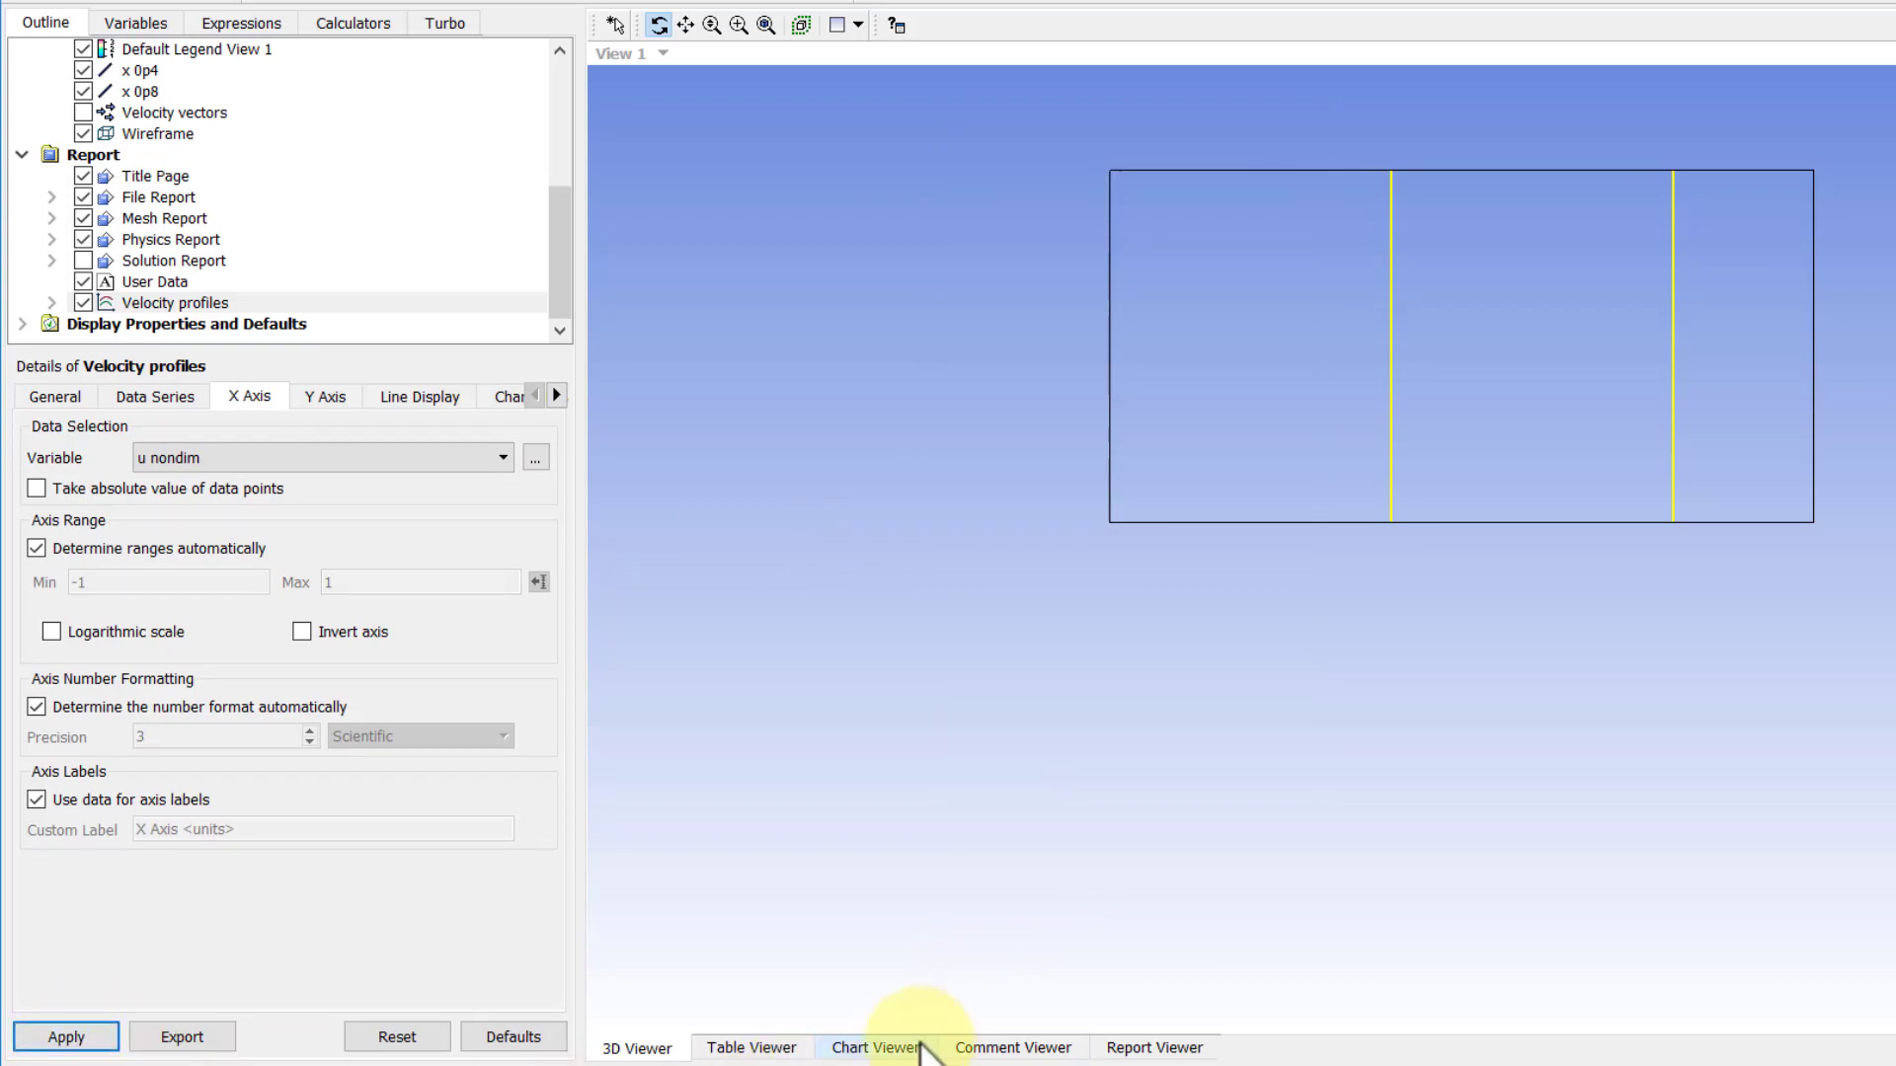
{"action": "left_click", "coordinate": [918, 1048]}
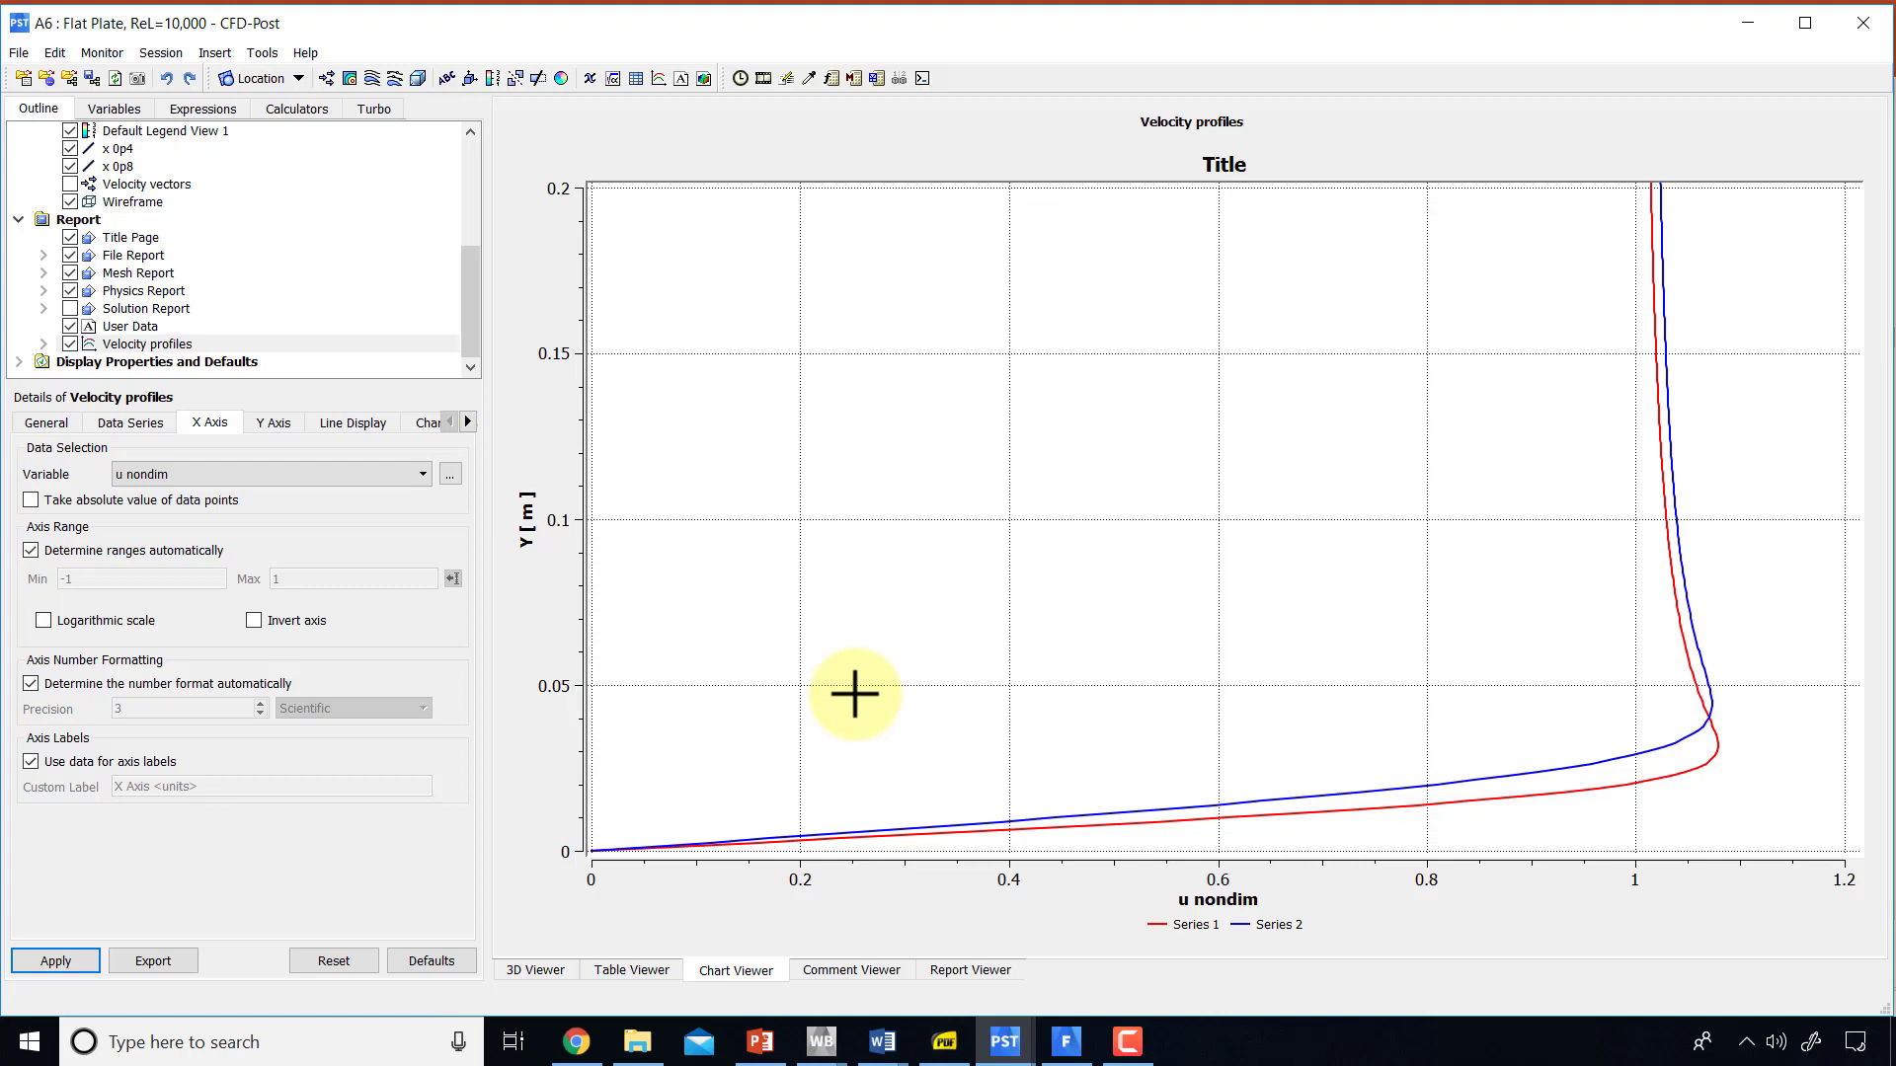
- Switch to the 'A6 : Test - CFD-Post' window and review its X Axis and Line Display settings
{"action": "key", "text": "alt+Tab"}
{"action": "key", "text": "alt+Tab"}
{"action": "key", "text": "alt+Tab"}
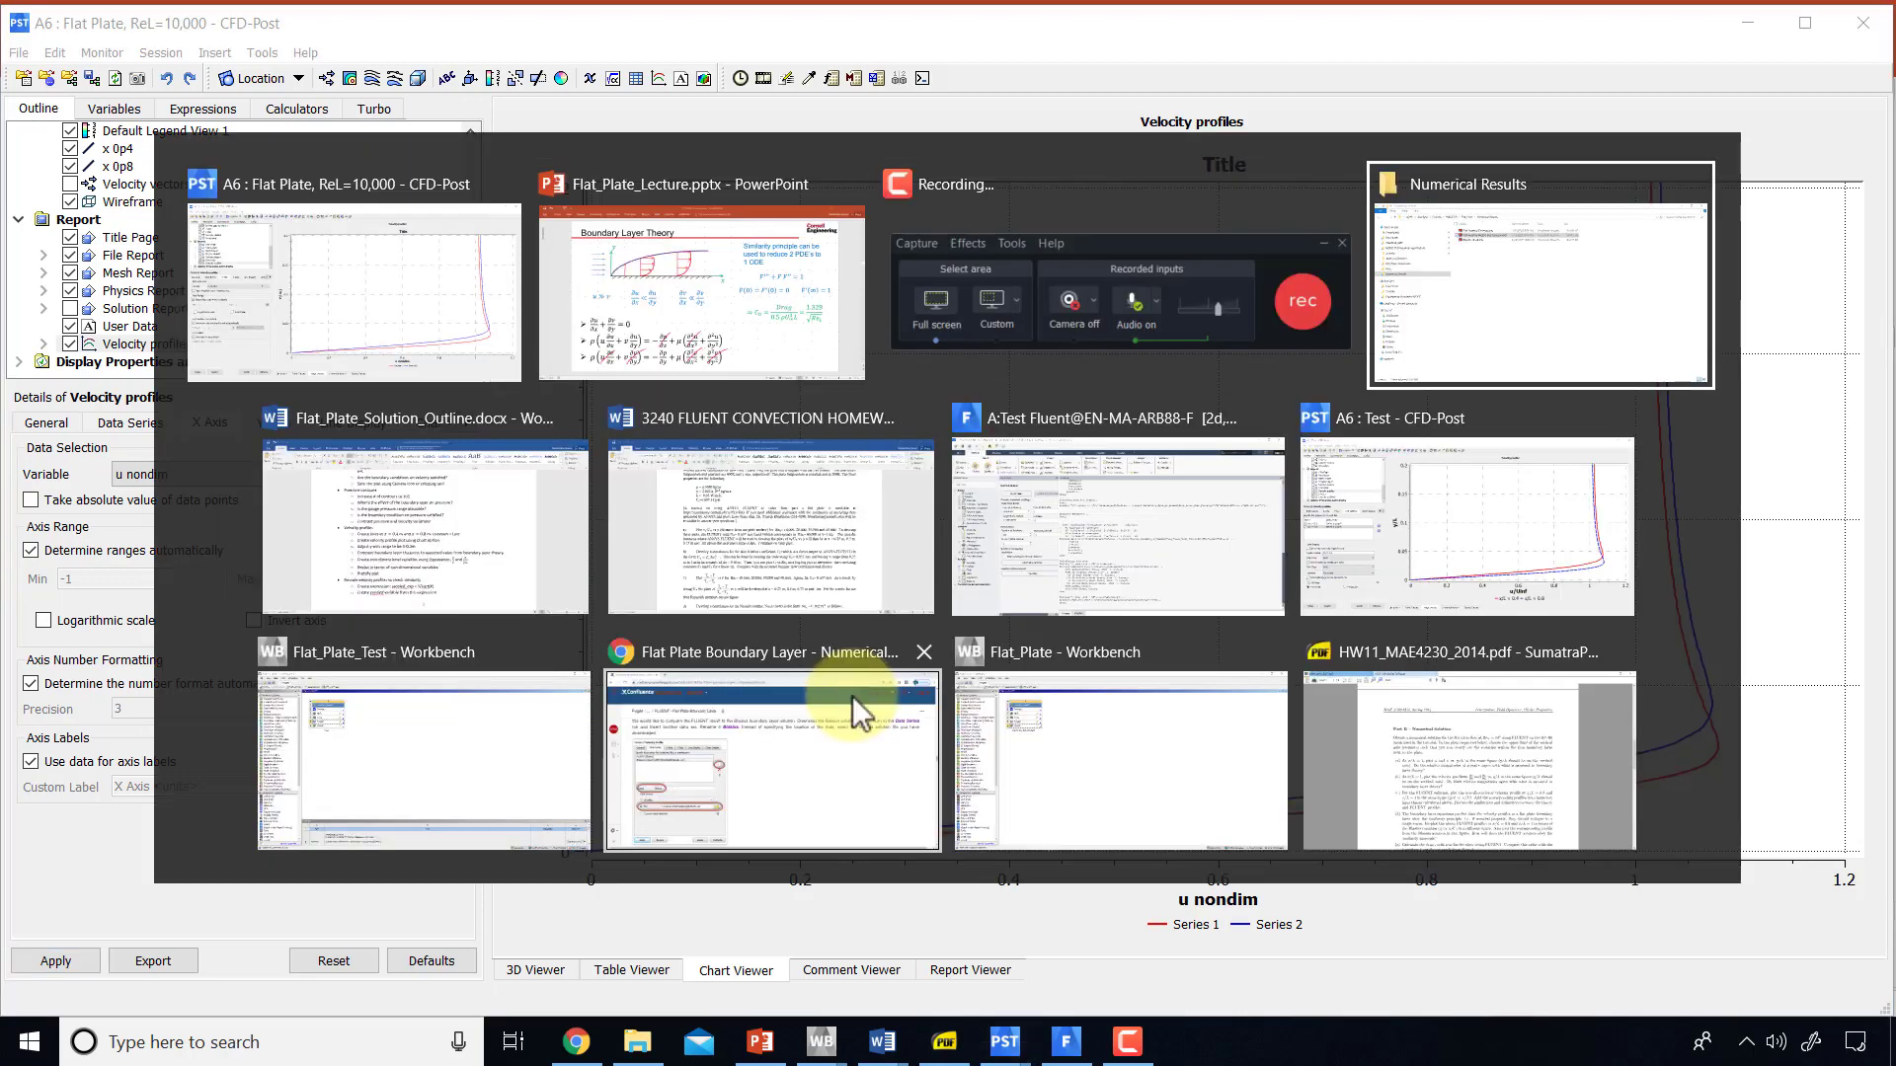
{"action": "left_click", "coordinate": [1515, 584]}
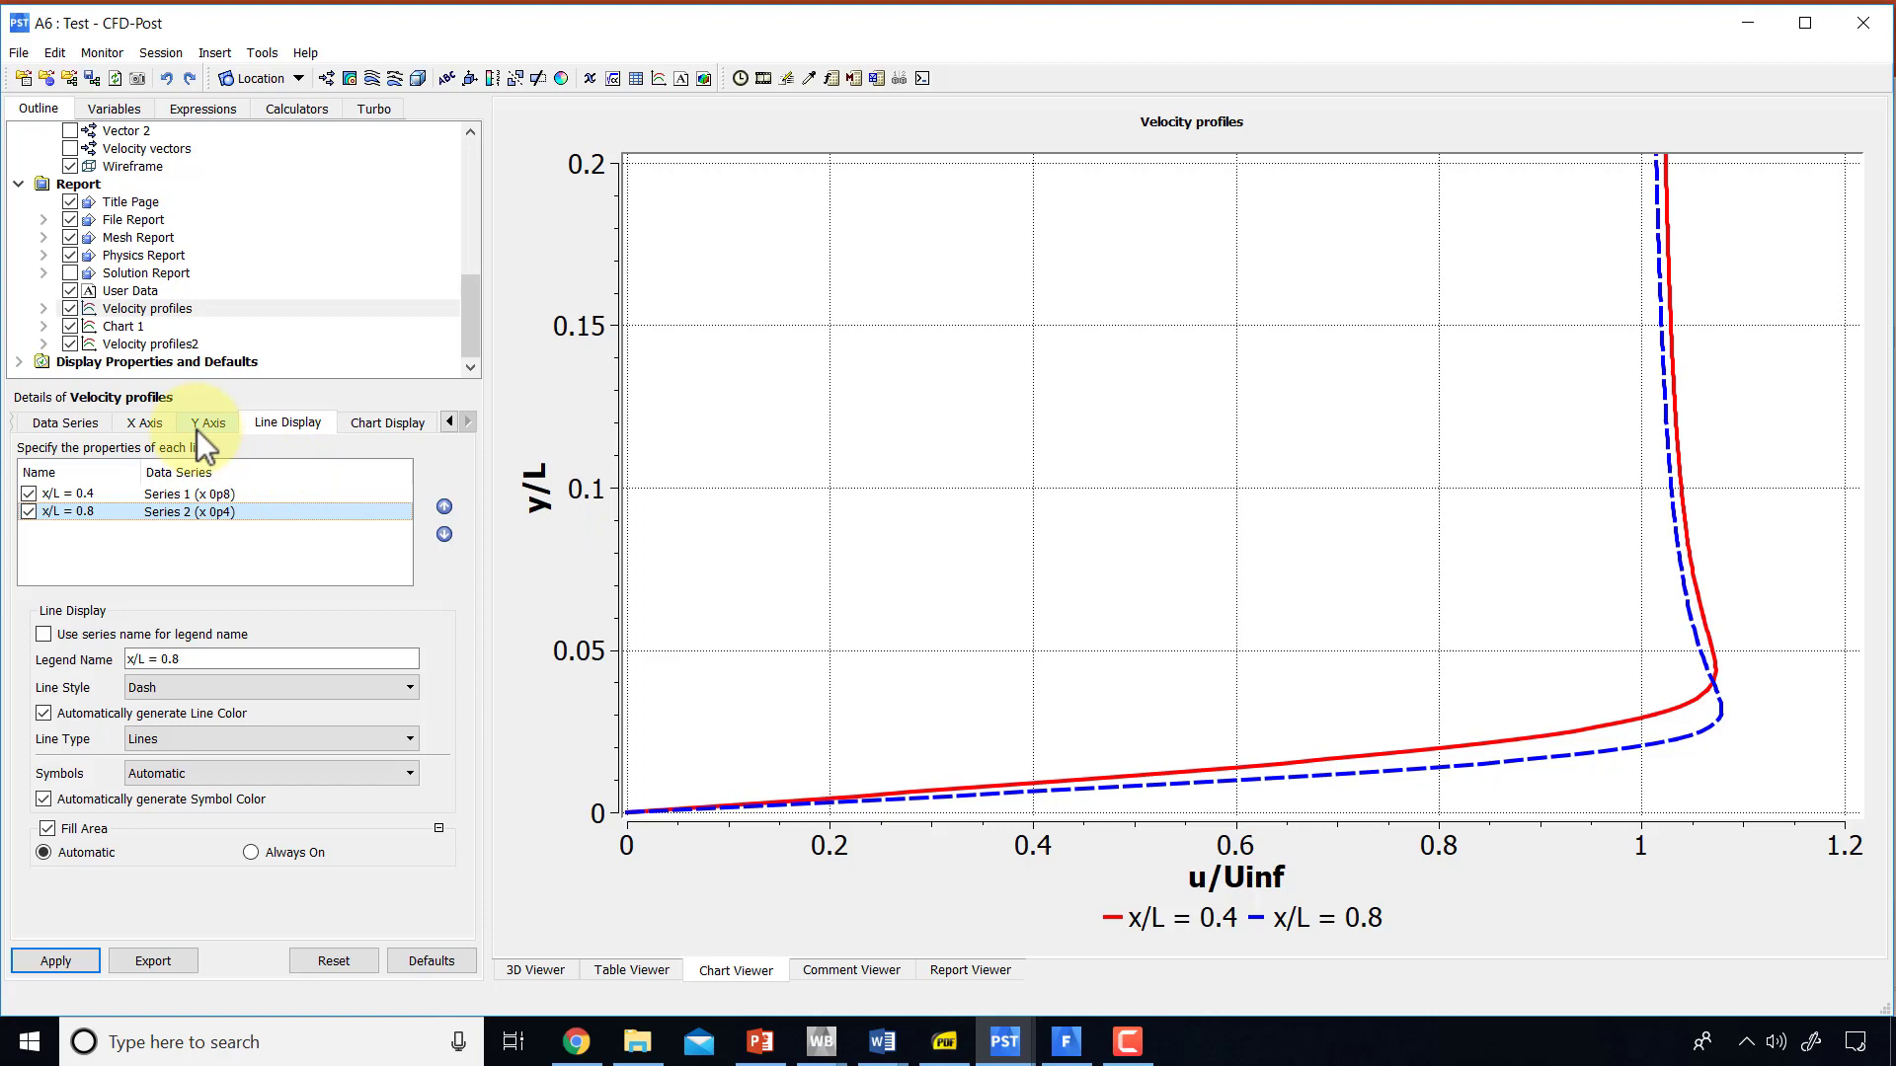
{"action": "left_click", "coordinate": [144, 422]}
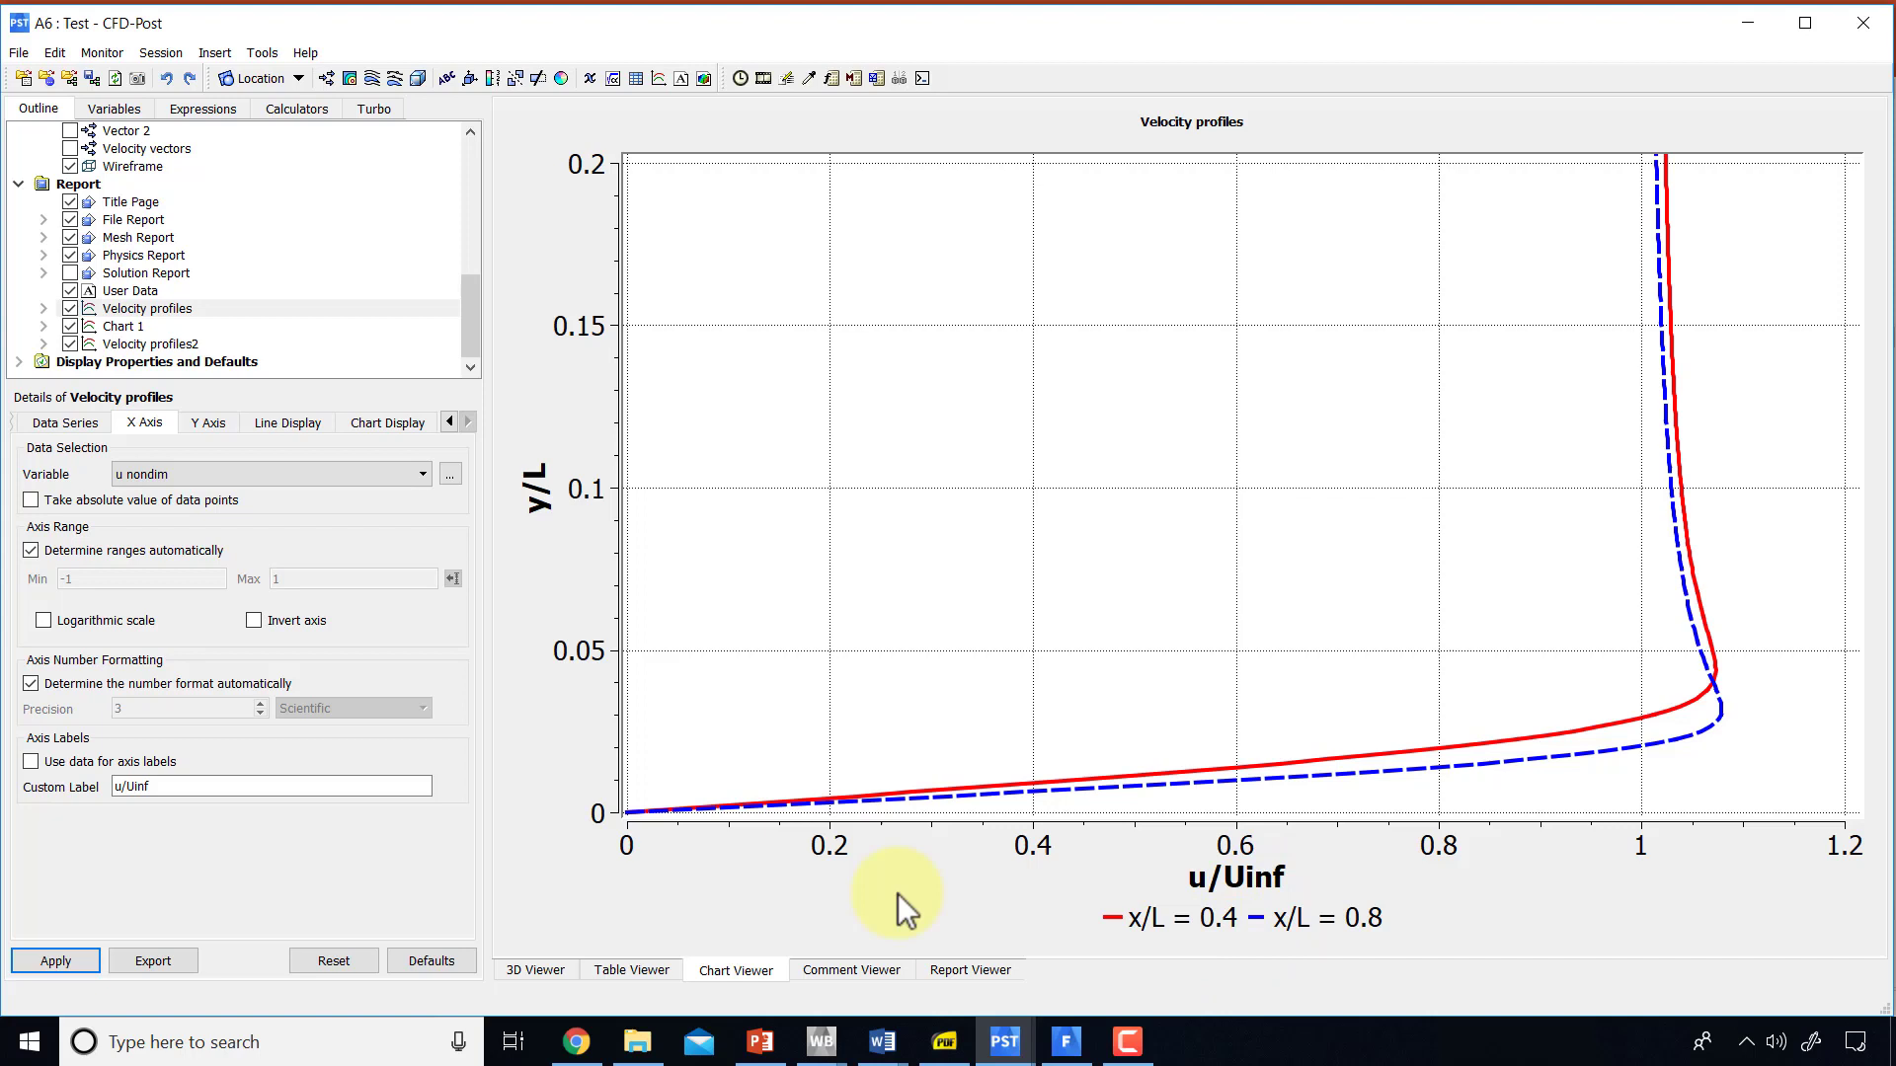
{"action": "left_click", "coordinate": [312, 425]}
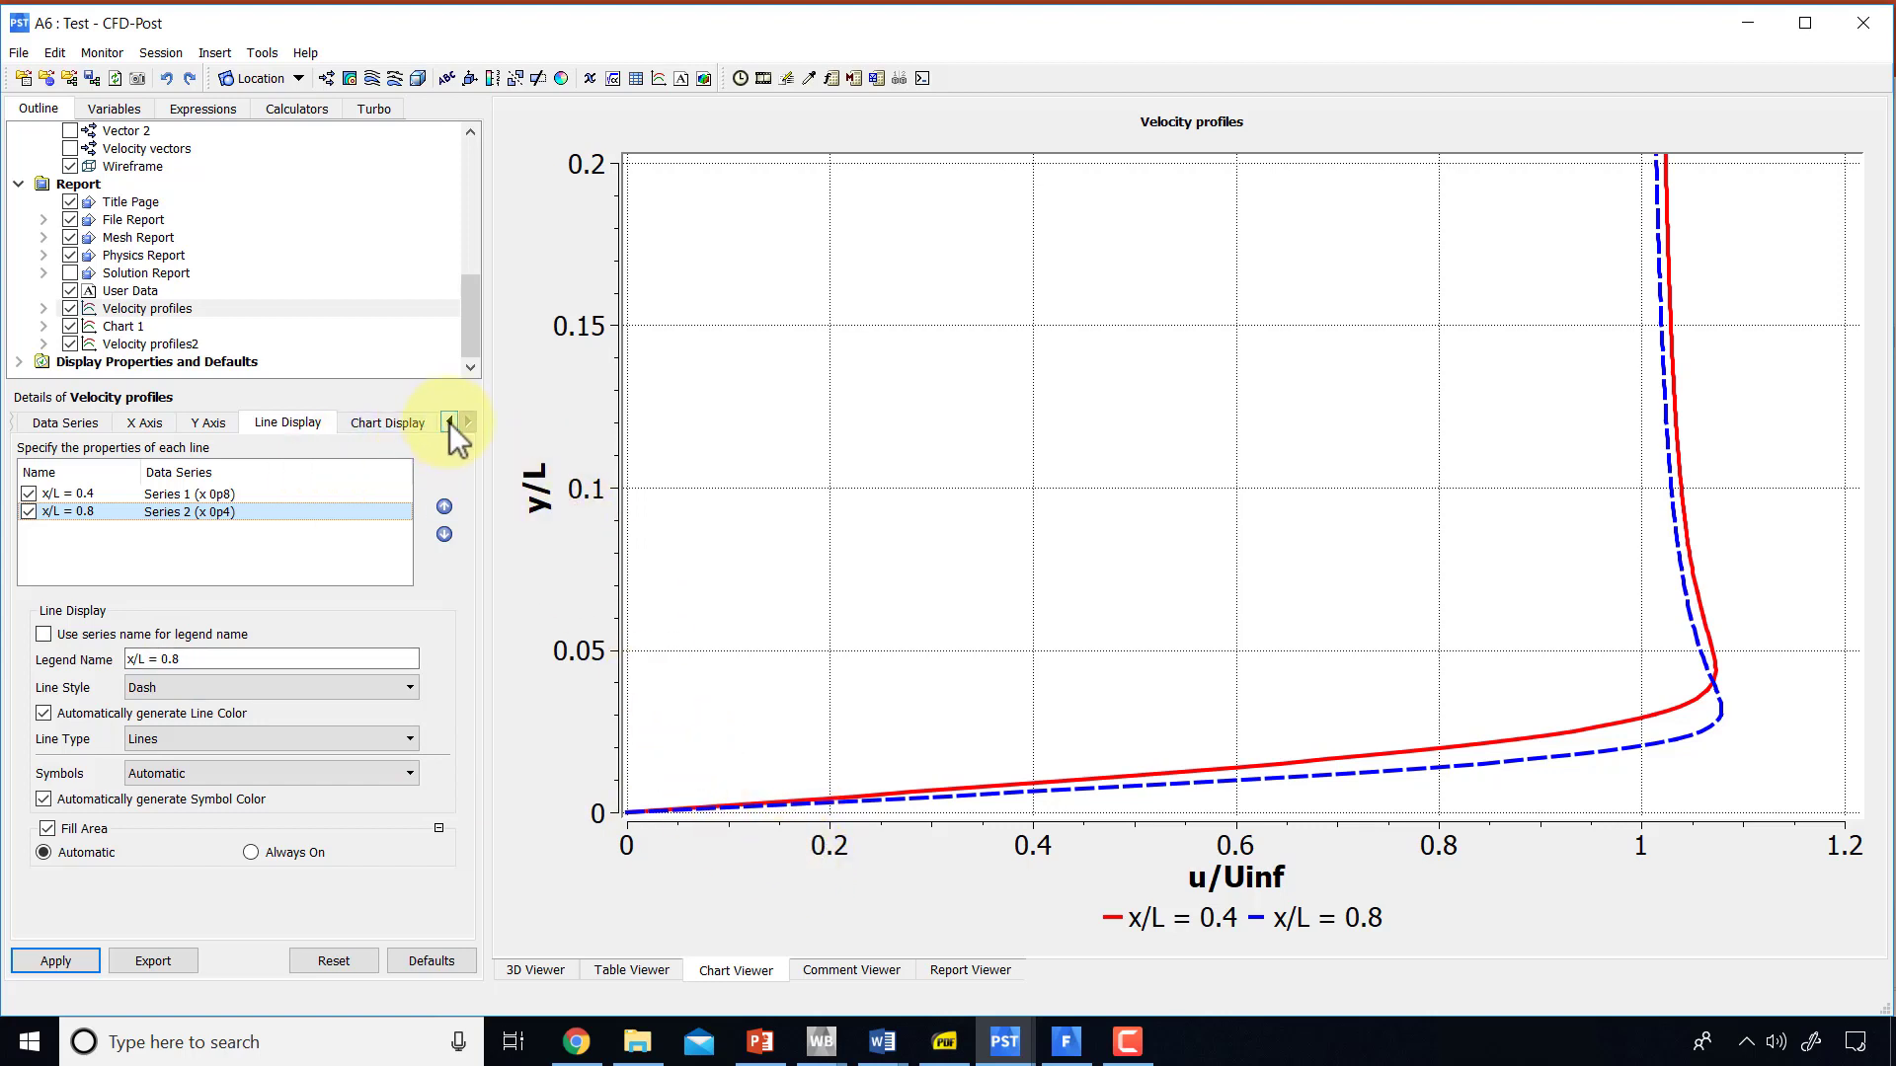
{"action": "left_click", "coordinate": [405, 421]}
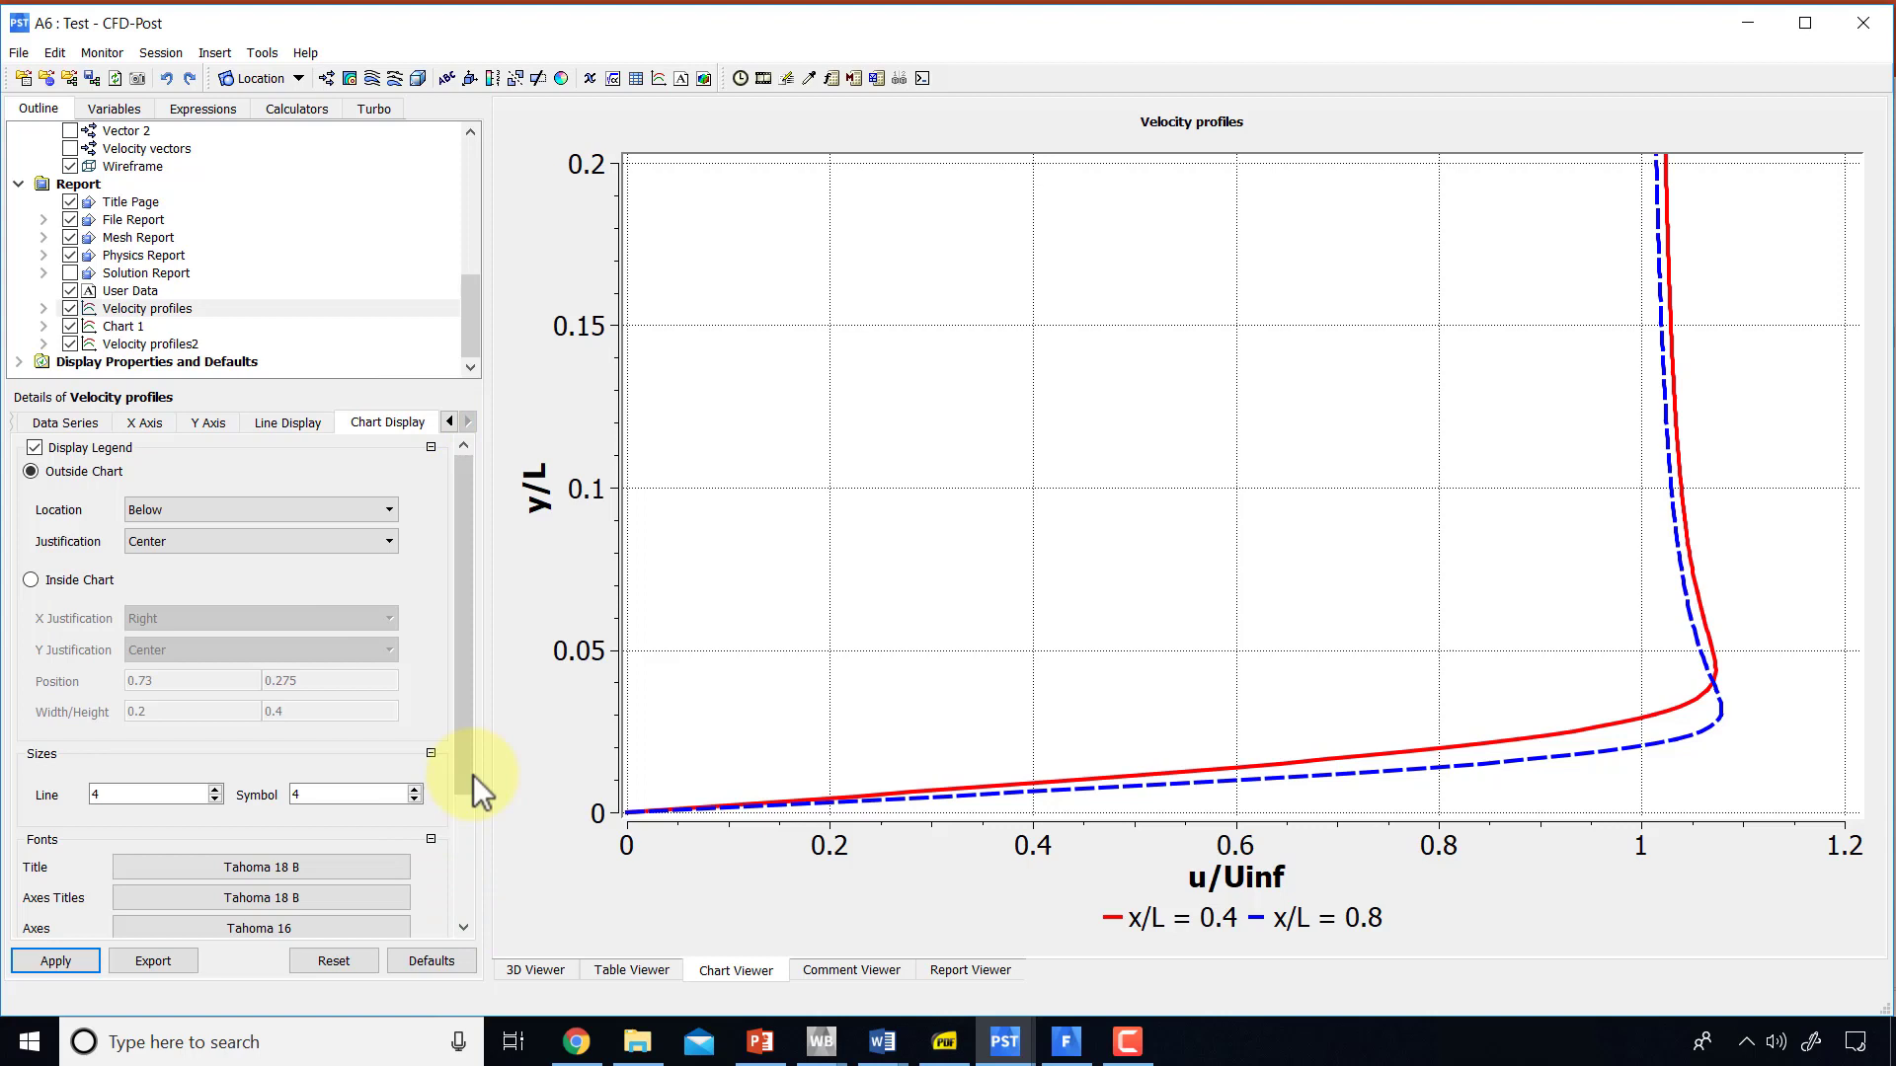
{"action": "left_click_drag", "start_coordinate": [471, 743], "coordinate": [466, 851]}
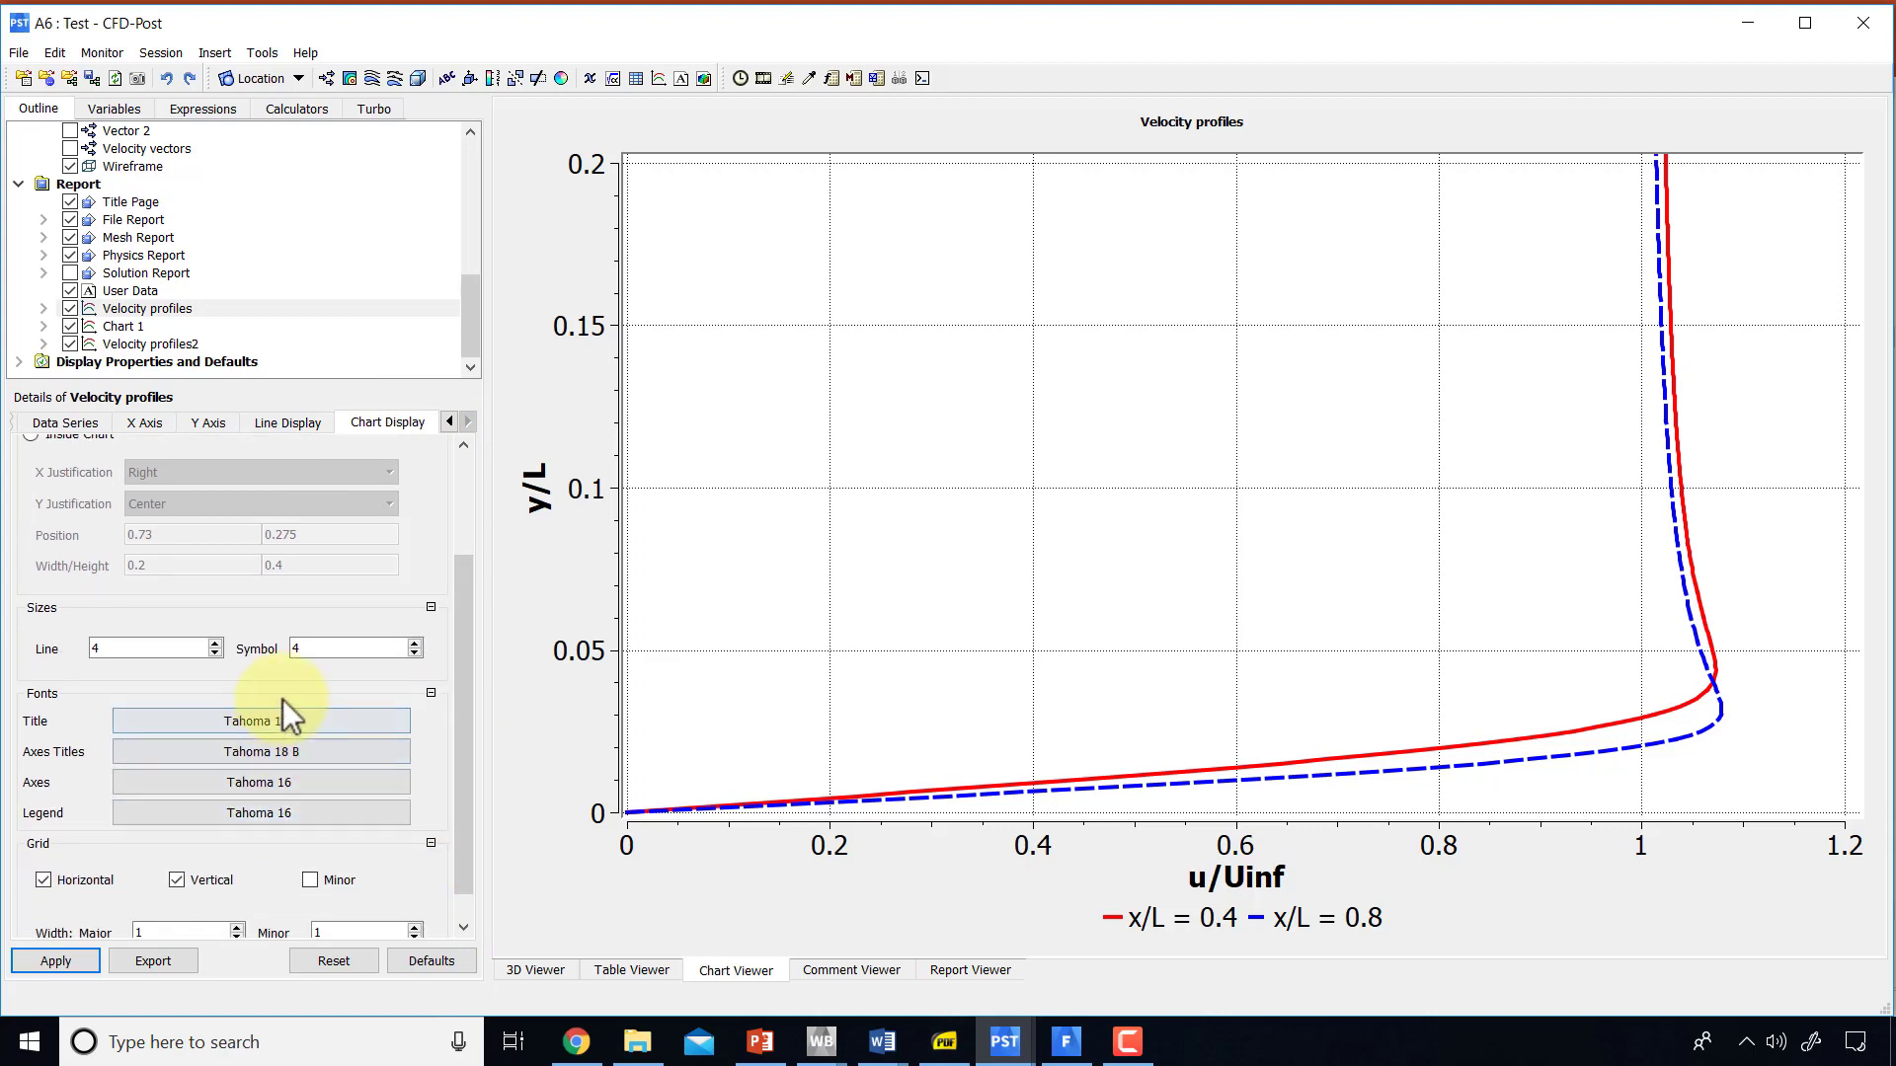
{"action": "scroll", "coordinate": [464, 600], "scroll_direction": "up", "scroll_amount": 1}
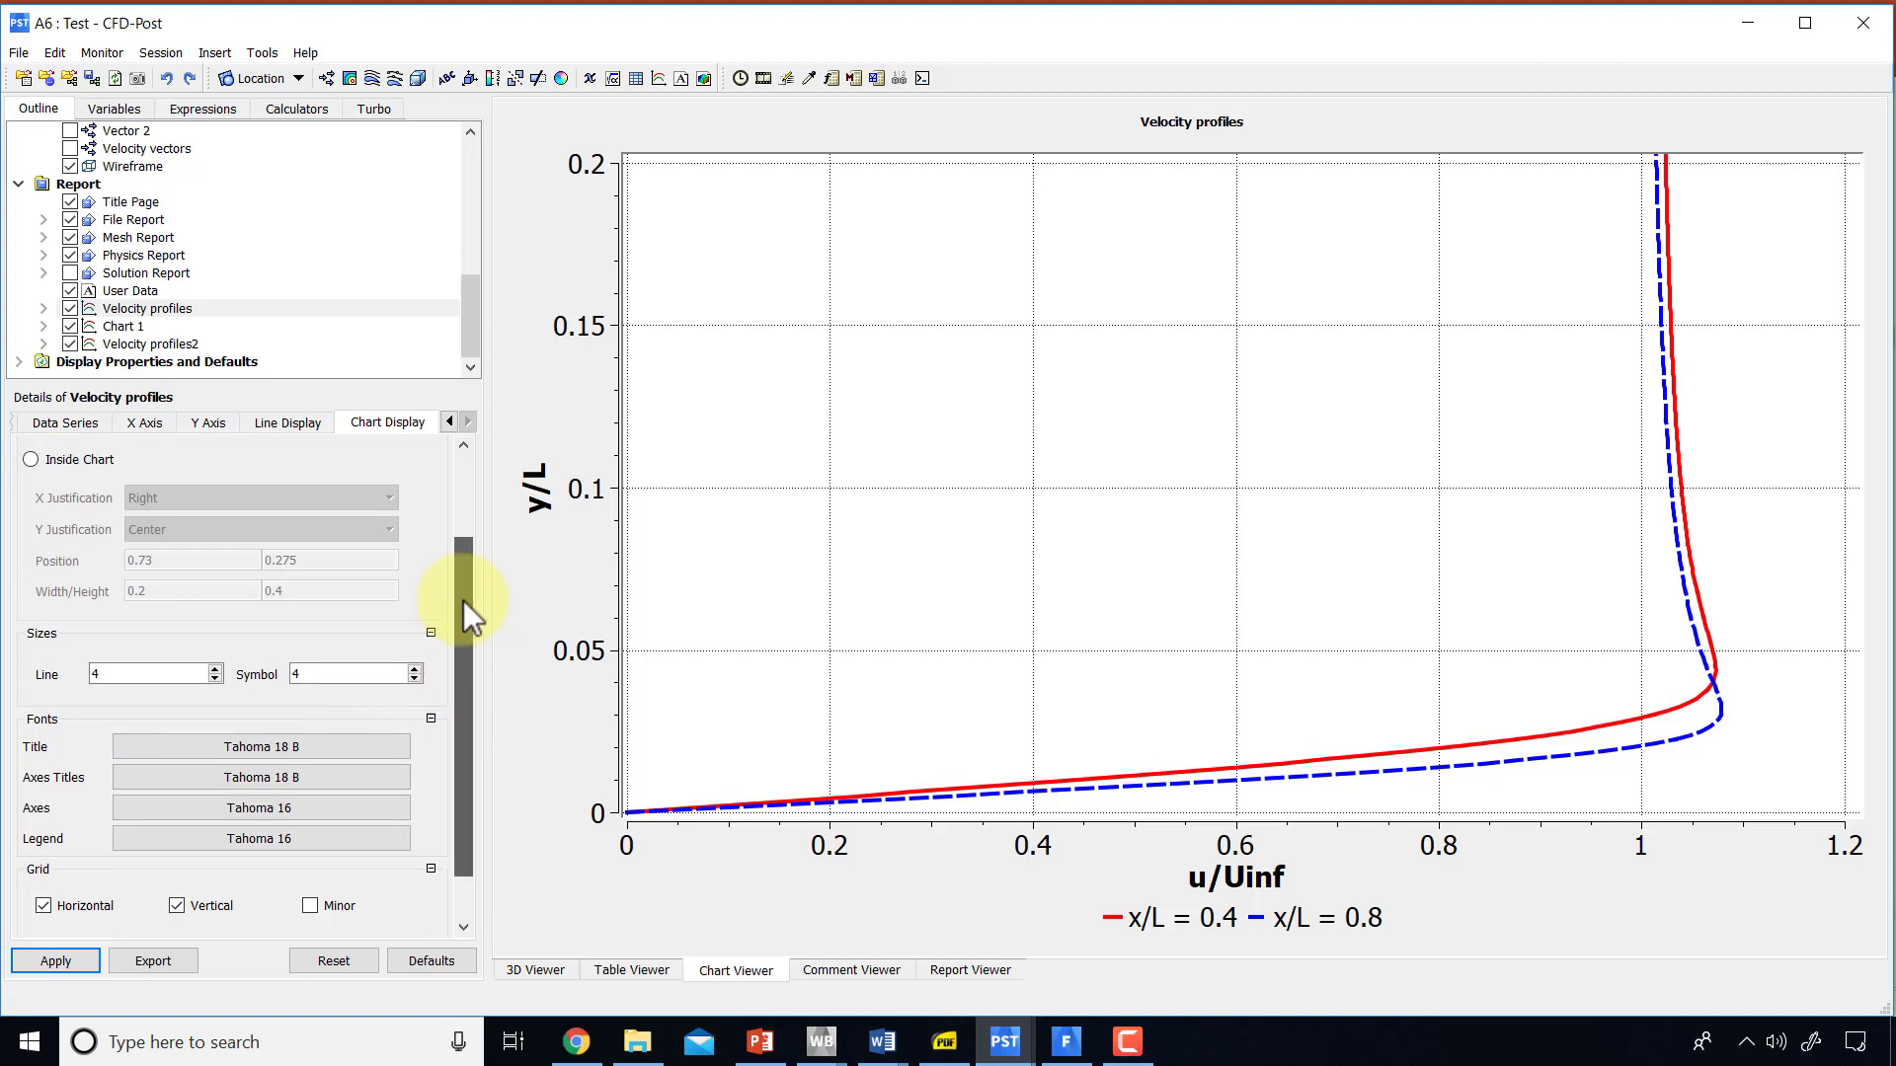
{"action": "scroll", "coordinate": [464, 600], "scroll_direction": "up", "scroll_amount": 4}
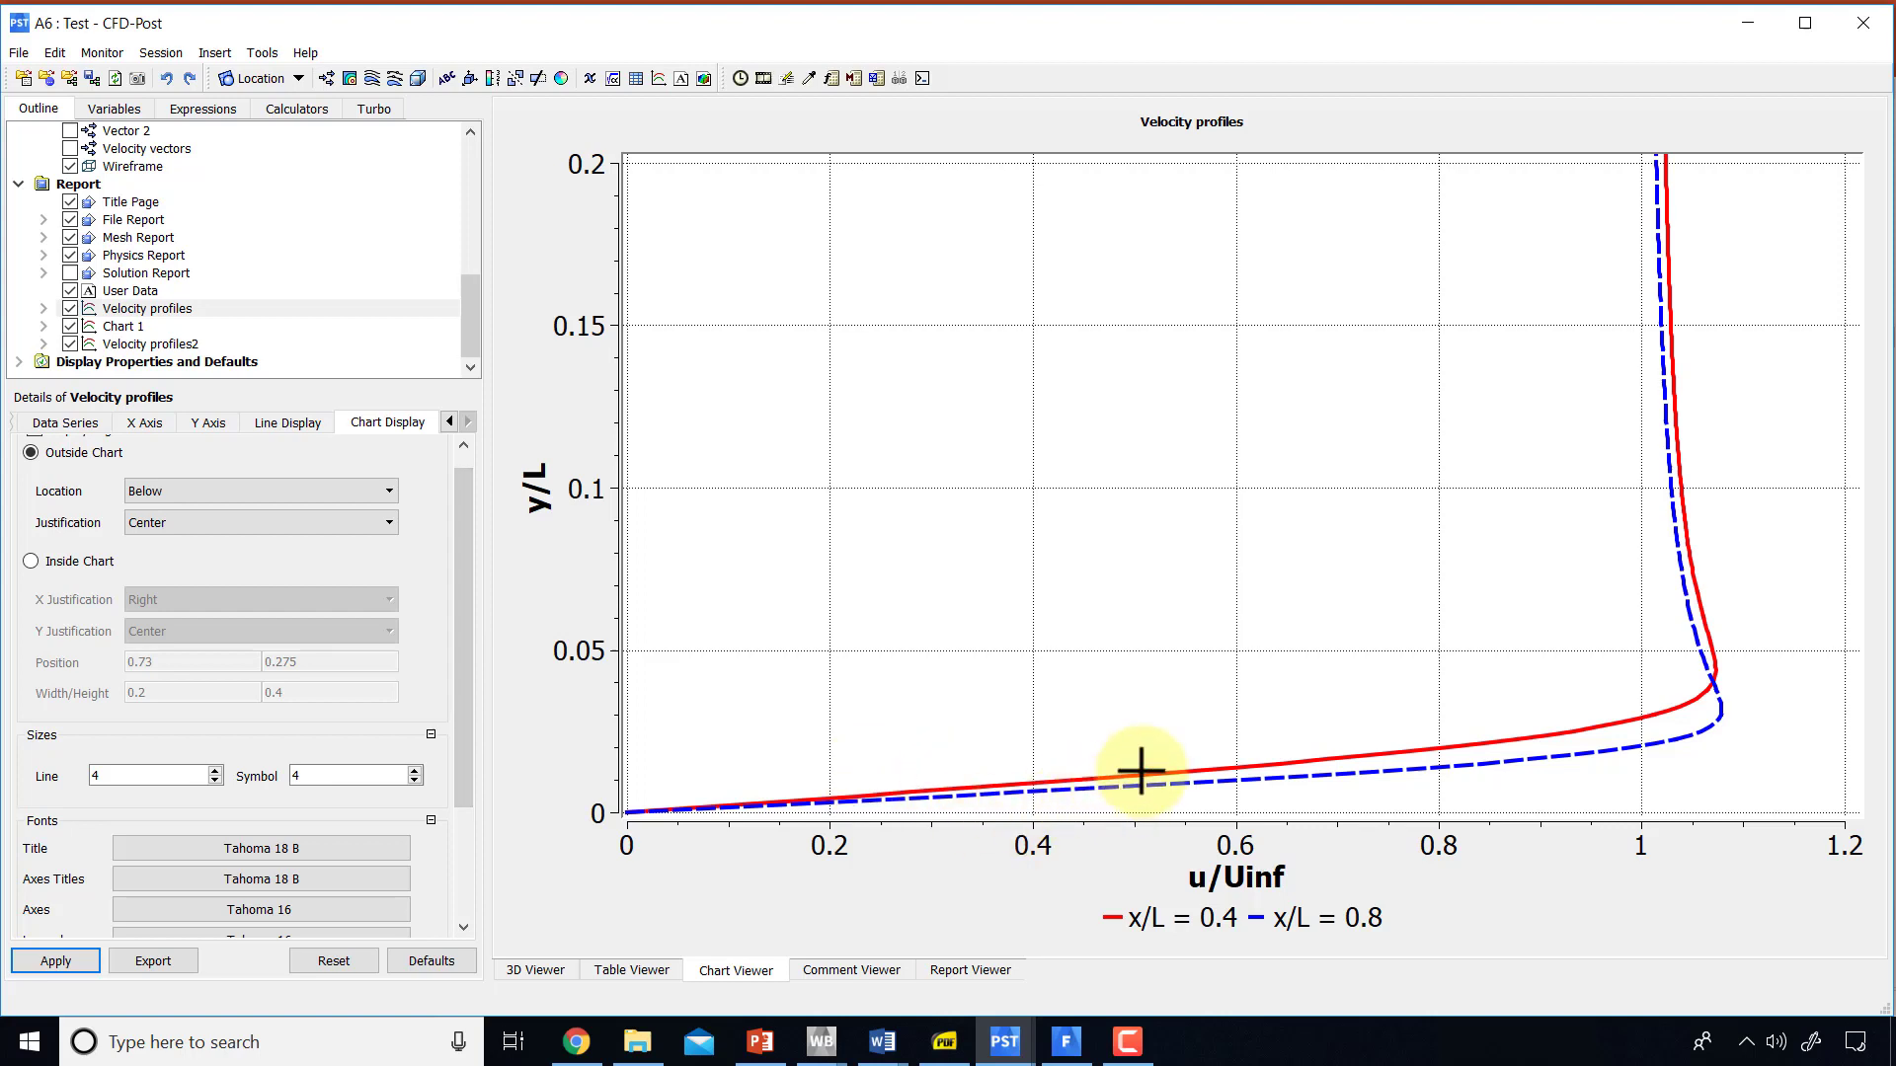
{"action": "left_click", "coordinate": [292, 426]}
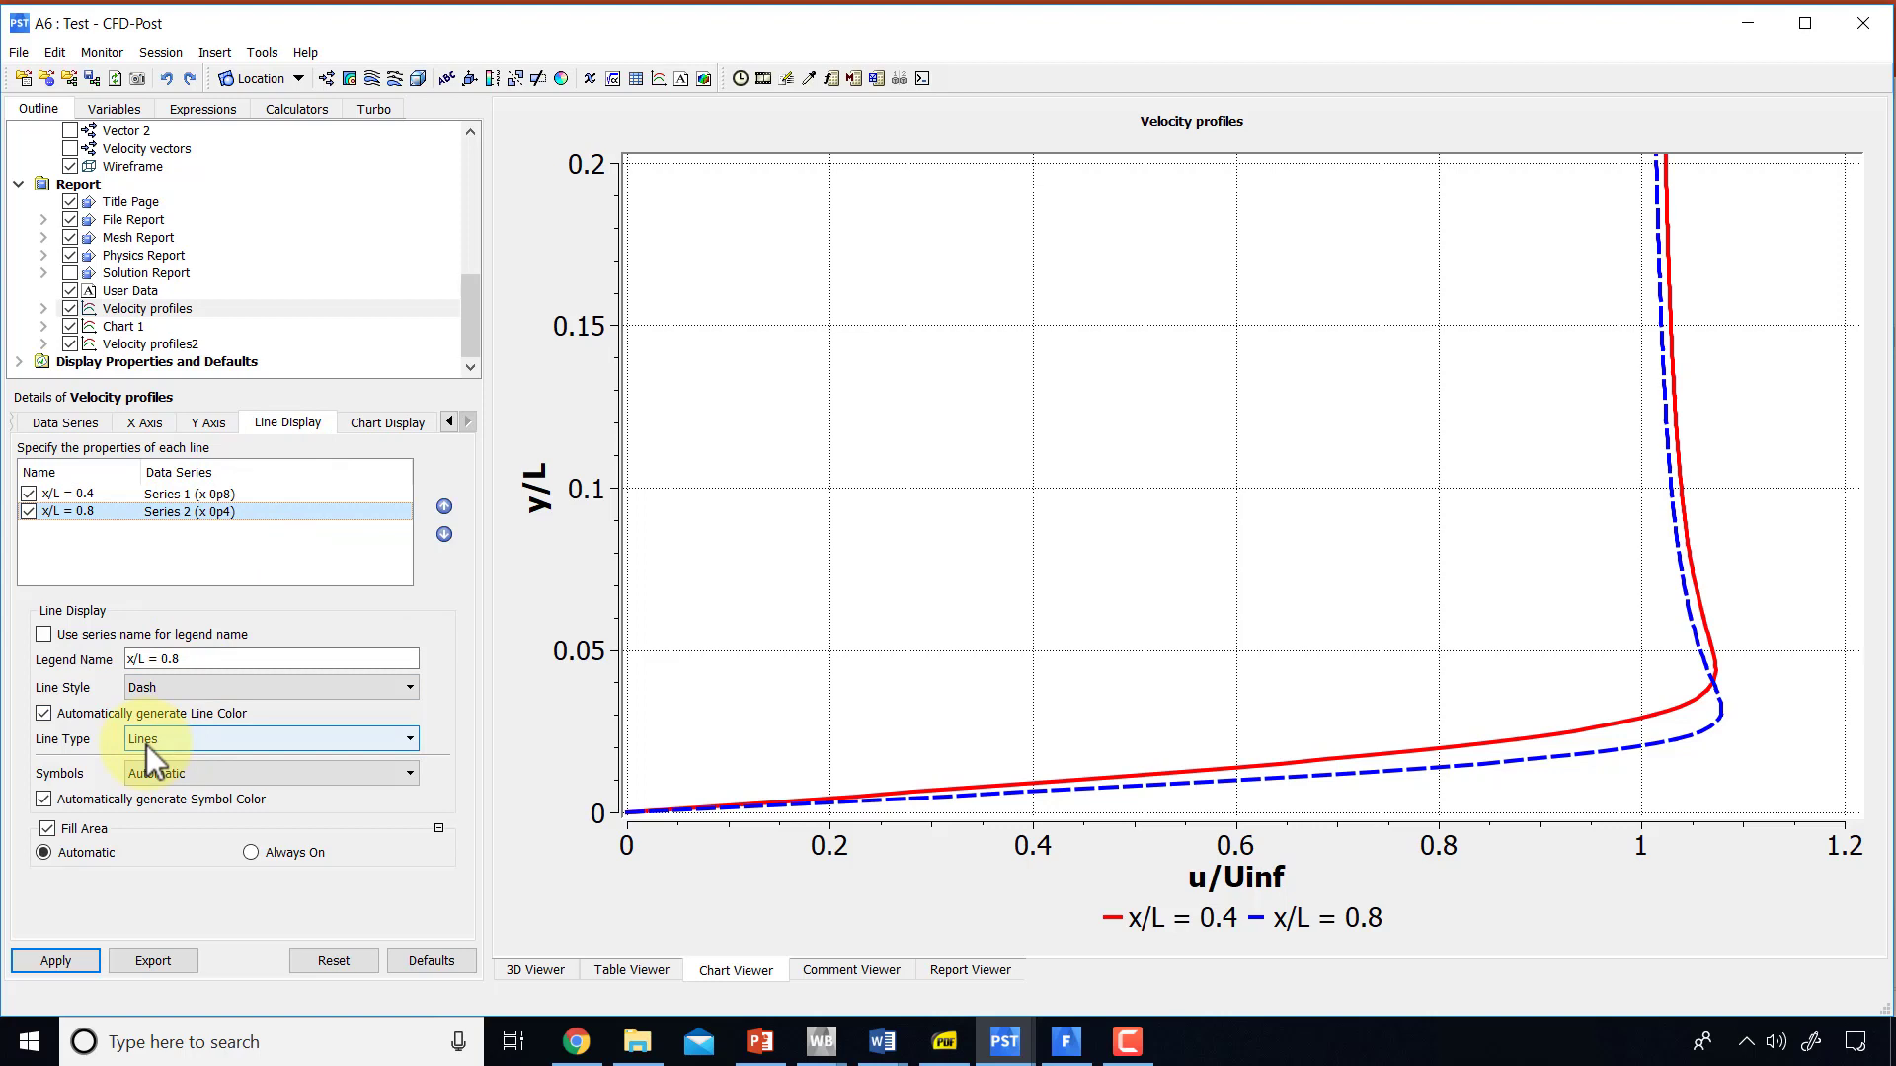
- Recheck the chart display and the x/L = 0.4 and dashed x/L = 0.8 line settings before saving
{"action": "left_click", "coordinate": [387, 425]}
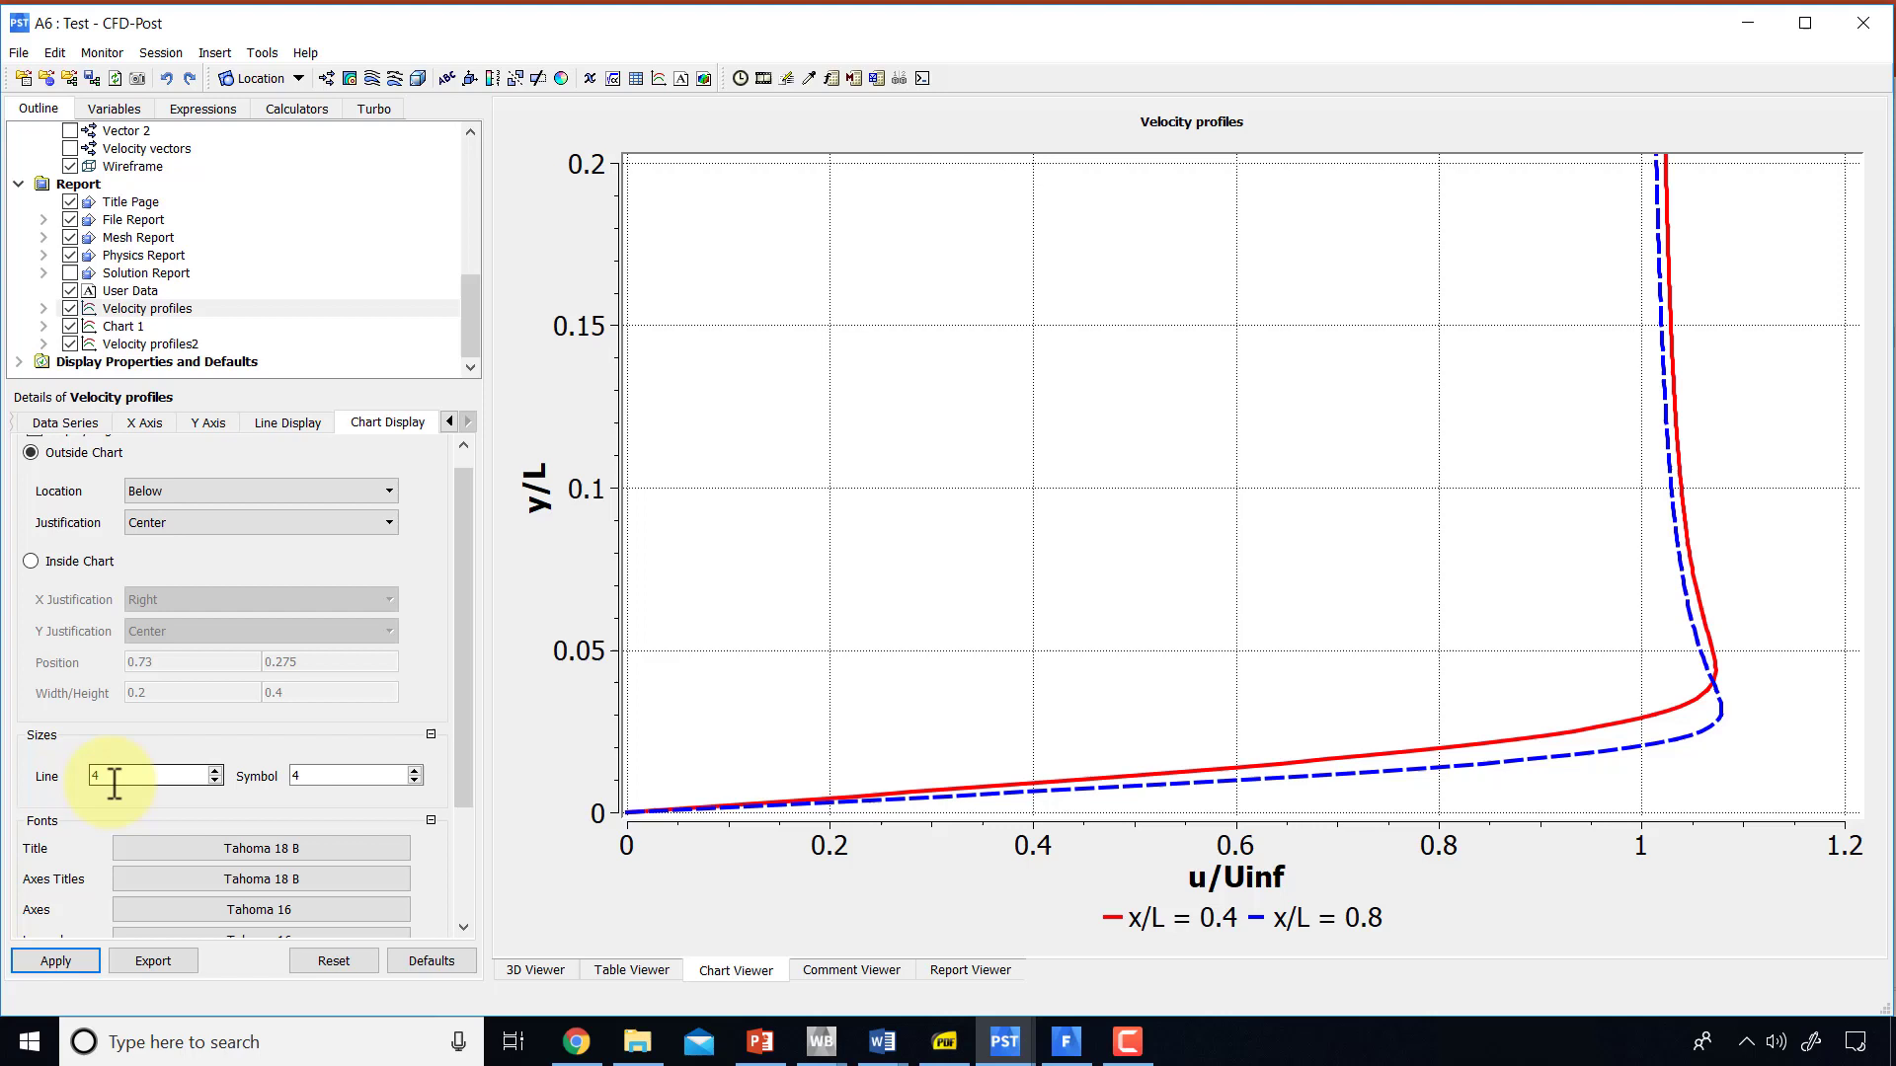
{"action": "left_click", "coordinate": [286, 422]}
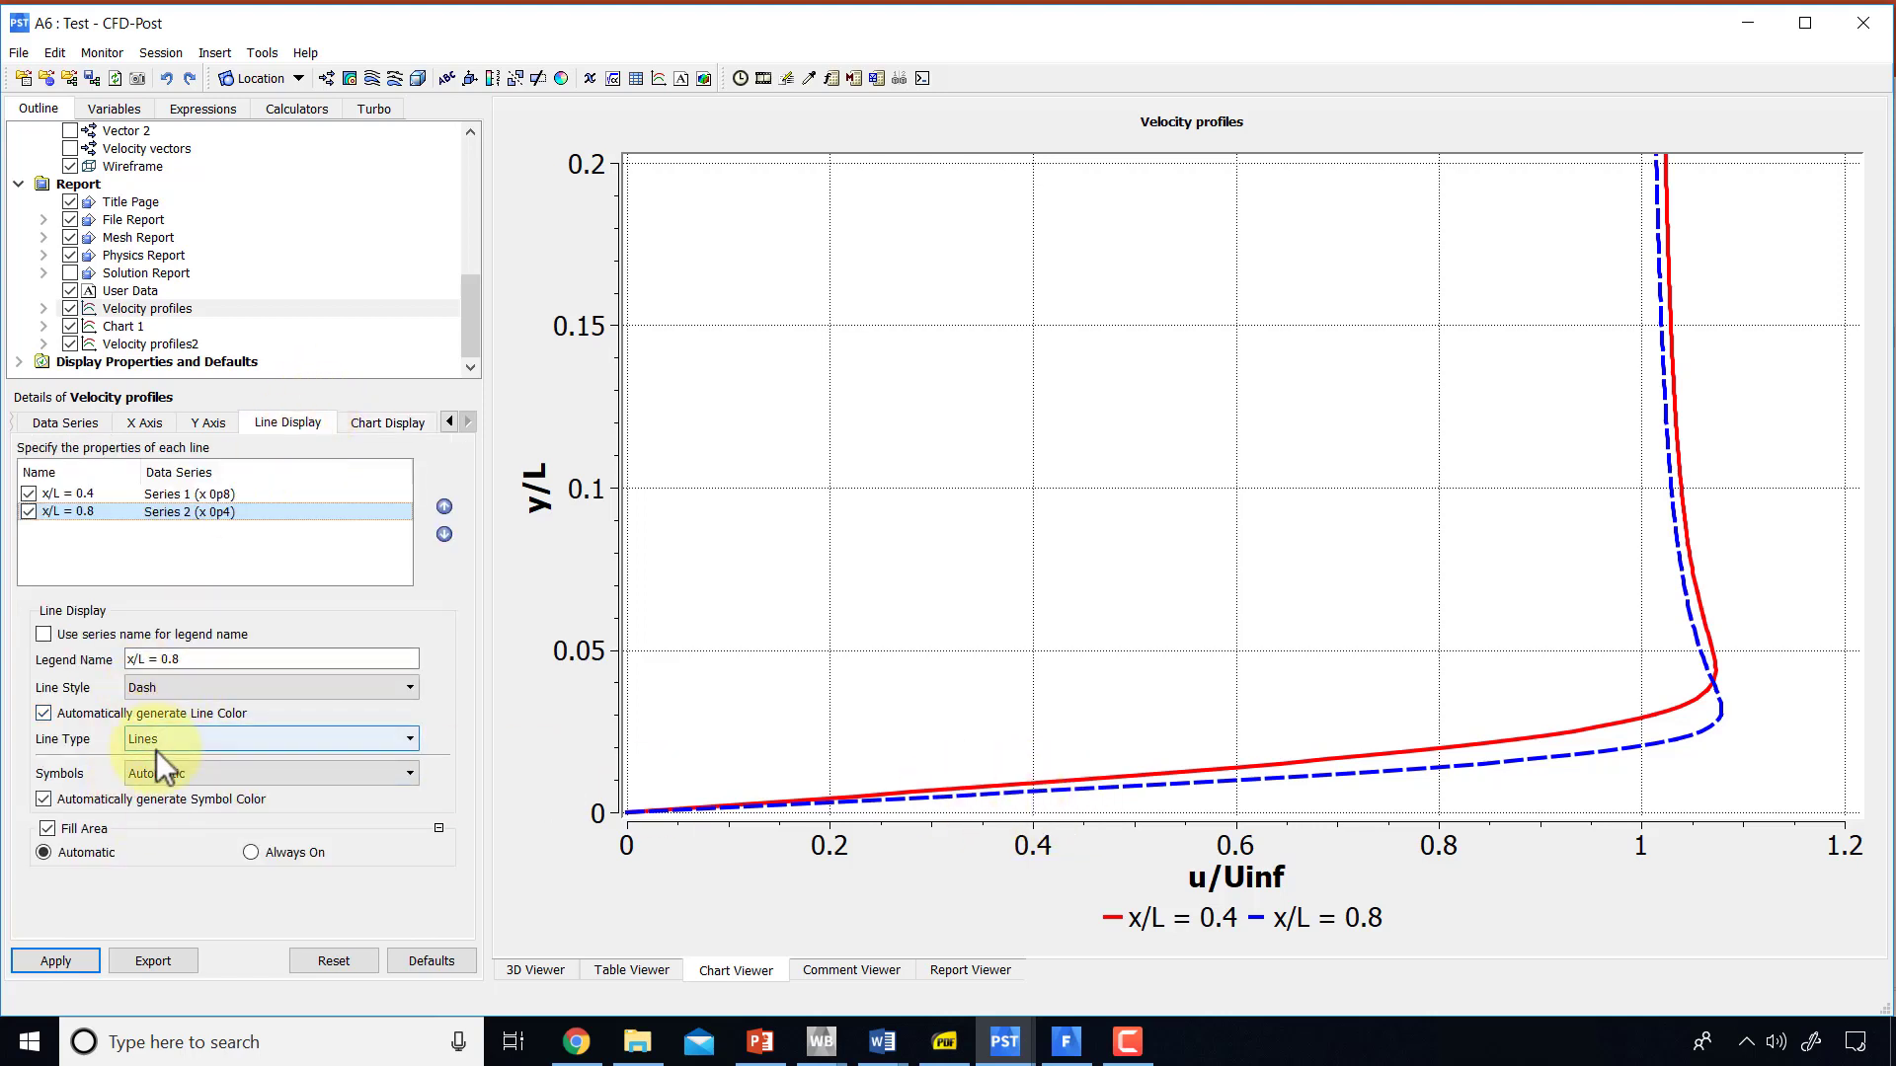
{"action": "left_click", "coordinate": [169, 493]}
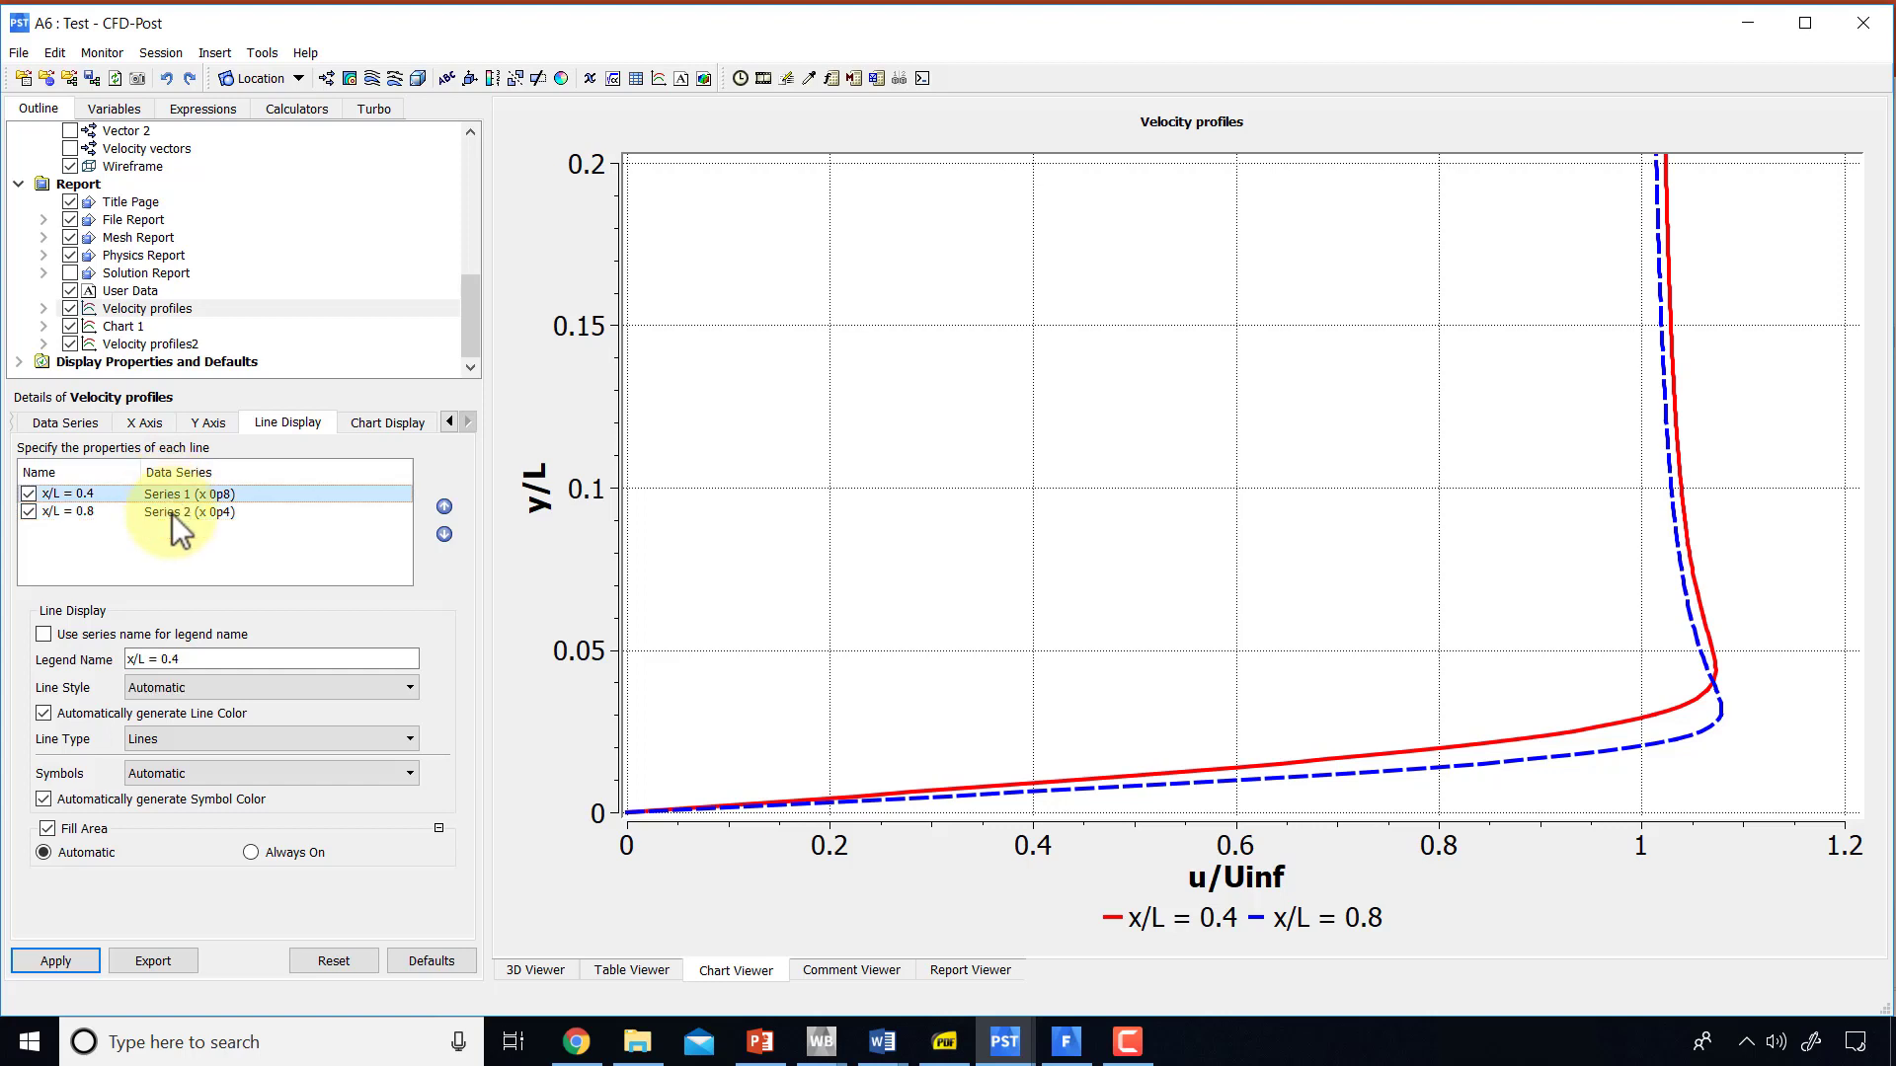
{"action": "left_click", "coordinate": [193, 512]}
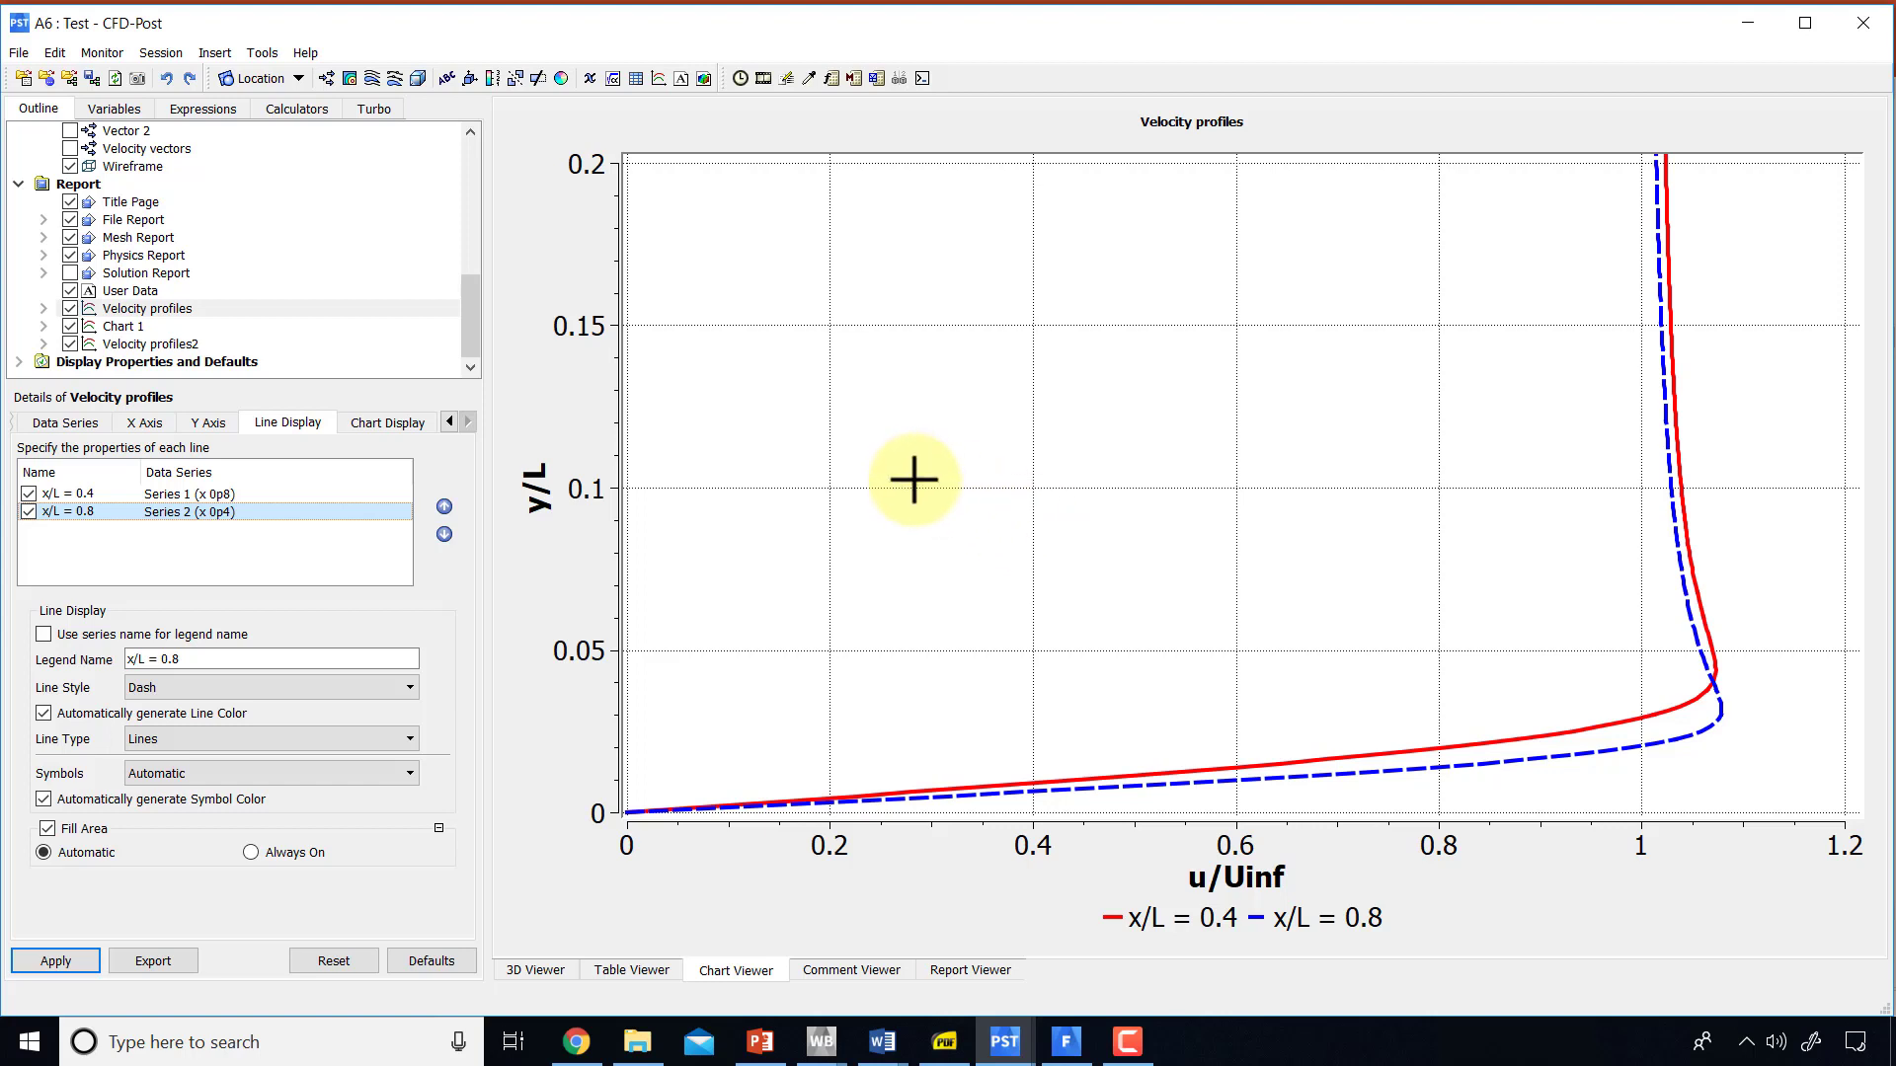
{"action": "left_click", "coordinate": [19, 53]}
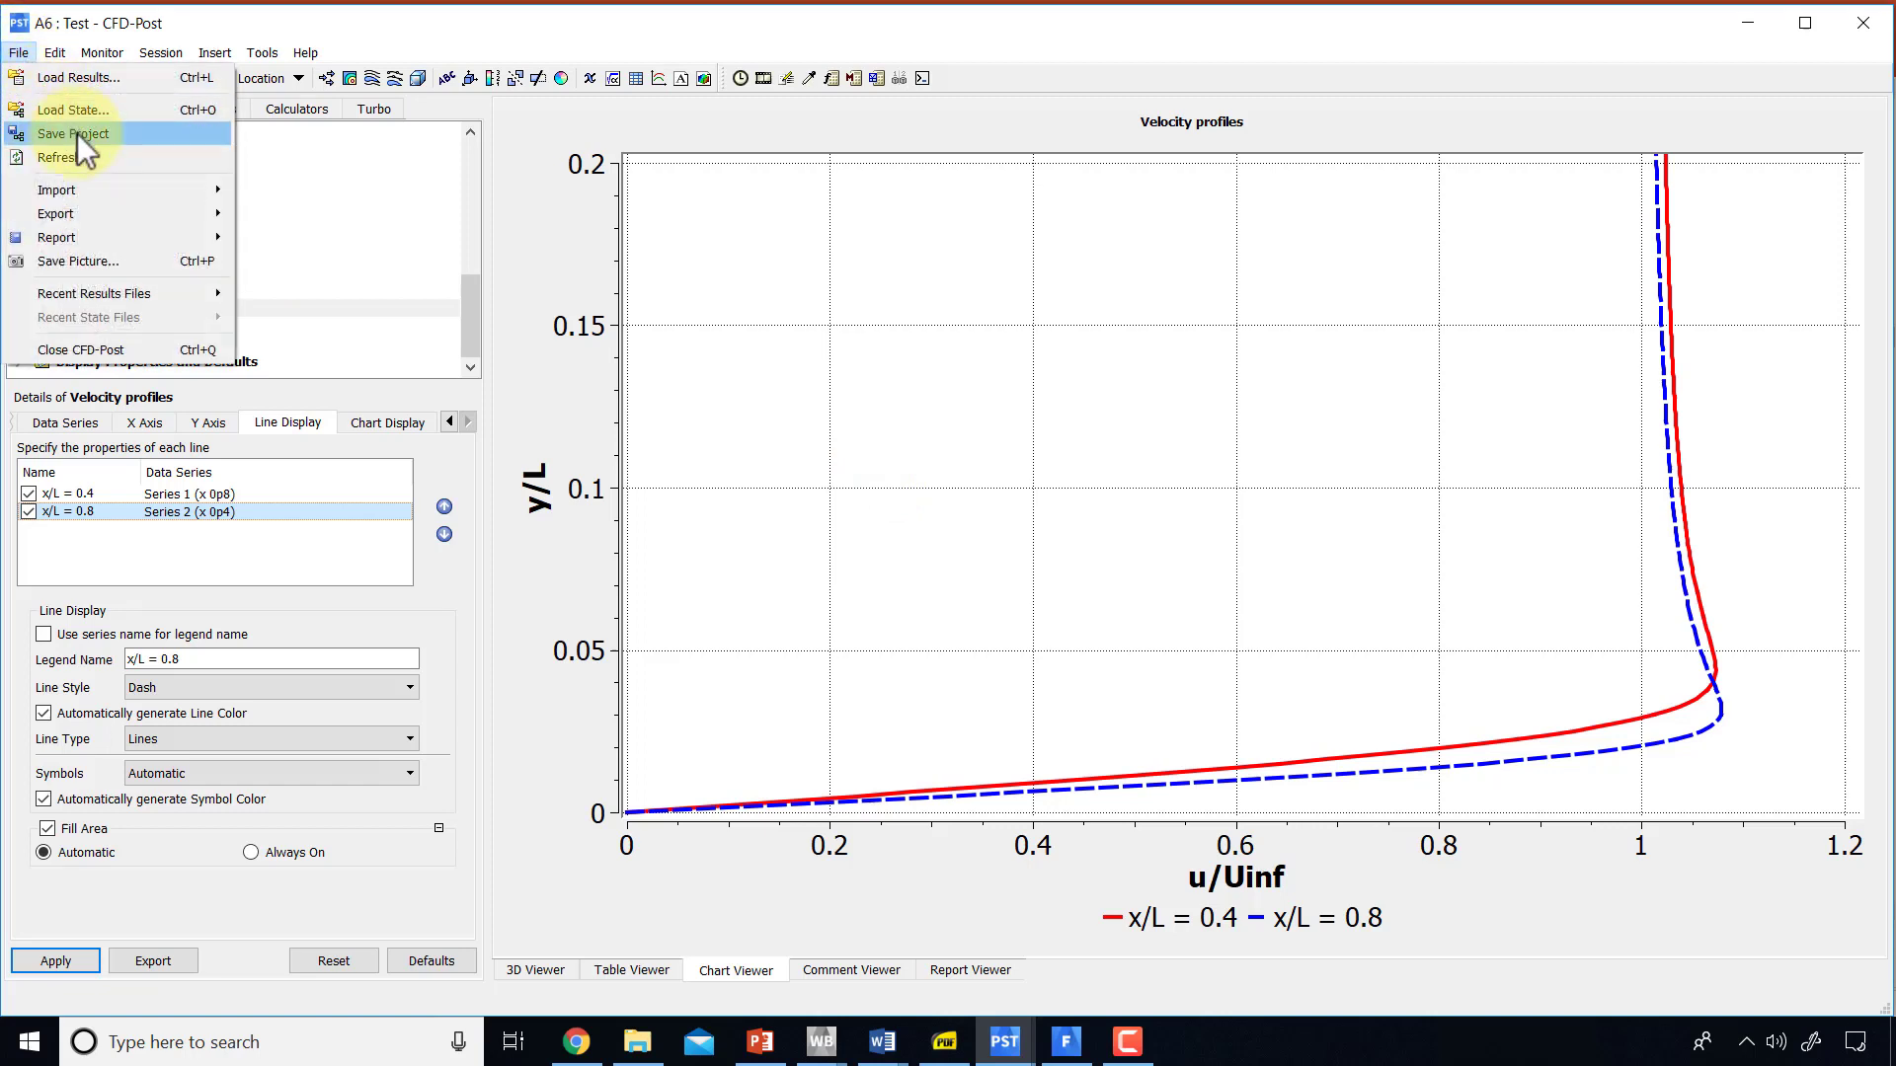